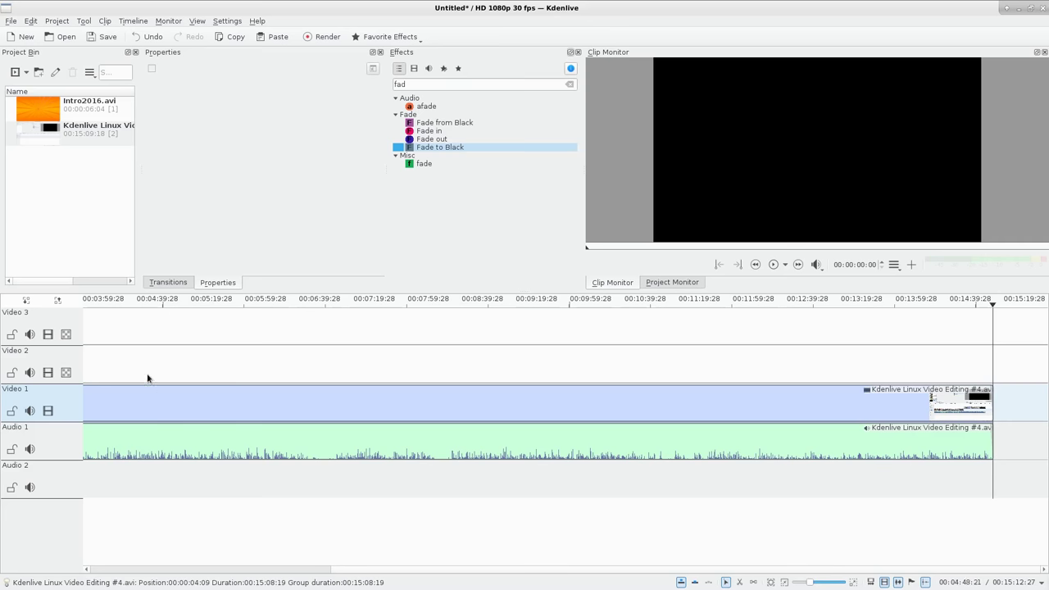
Step: Scrub through the timeline and park the playhead at the end of the Kdenlive tutorial clip
{"action": "left_click", "coordinate": [184, 370]}
{"action": "left_click_drag", "start_coordinate": [219, 378], "coordinate": [993, 370]}
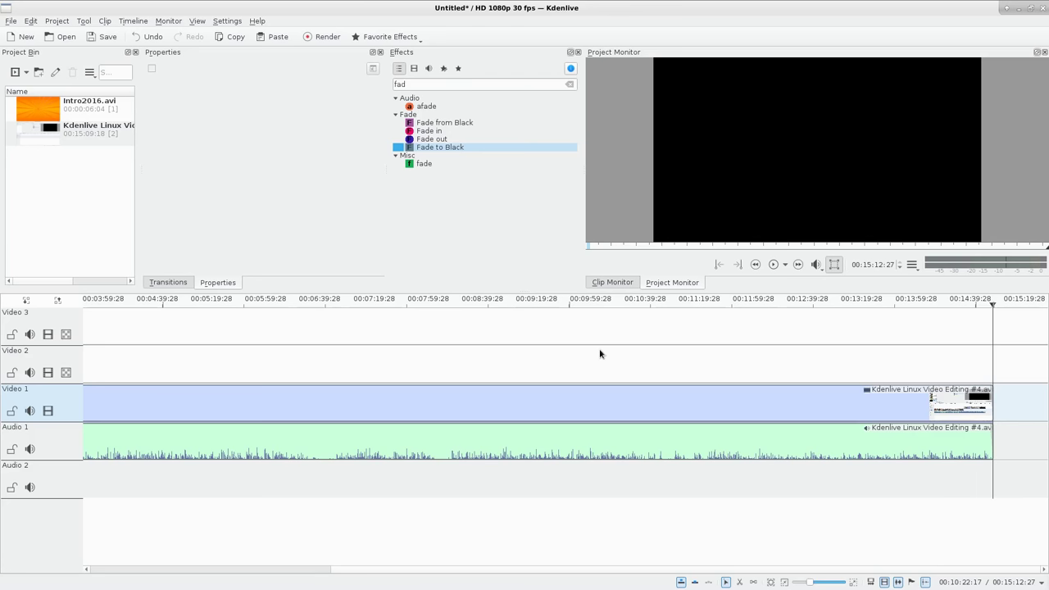
{"action": "left_click", "coordinate": [66, 196]}
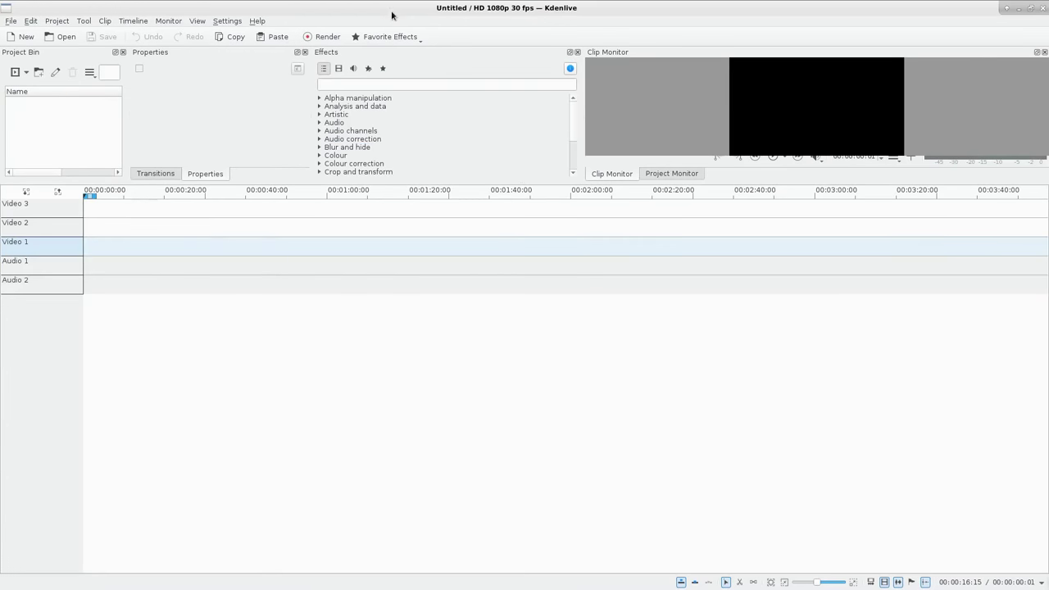
Step: Switch to the second, empty Kdenlive window at full size and open truck.kdenlive from the kdenlive folder
{"action": "double_click", "coordinate": [391, 10]}
{"action": "left_click_drag", "start_coordinate": [490, 271], "coordinate": [472, 7]}
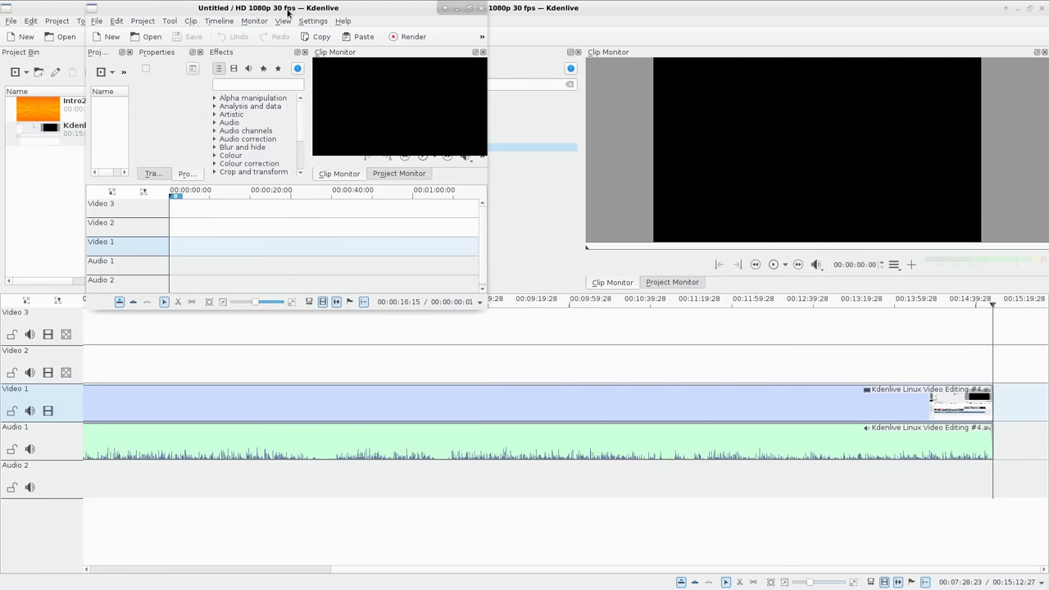
{"action": "left_click", "coordinate": [468, 8]}
{"action": "left_click", "coordinate": [13, 22]}
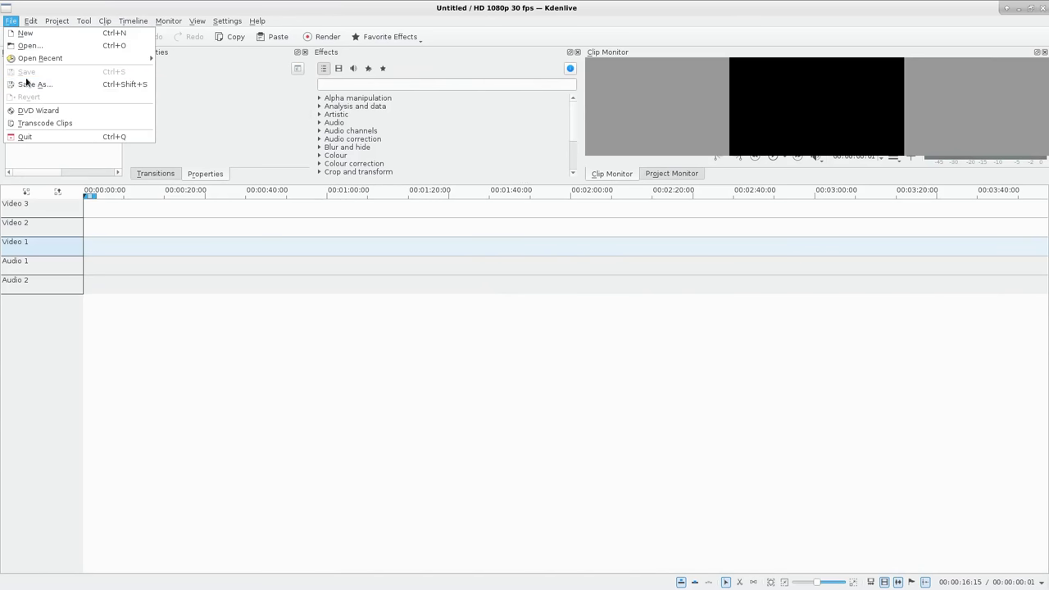
{"action": "left_click", "coordinate": [62, 45]}
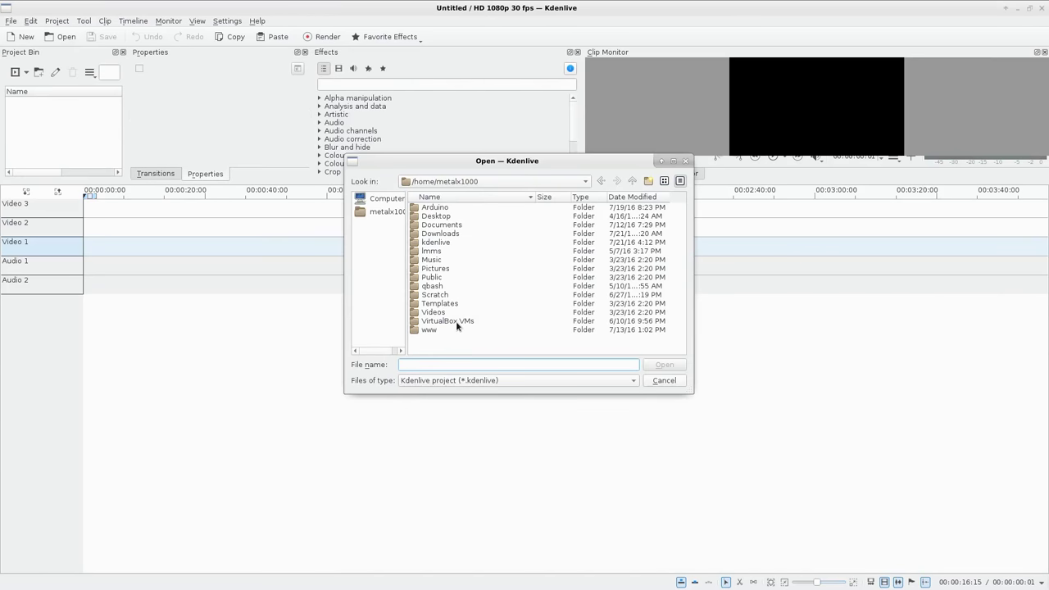
{"action": "double_click", "coordinate": [435, 242]}
{"action": "left_click", "coordinate": [465, 251]}
{"action": "key", "text": "t"}
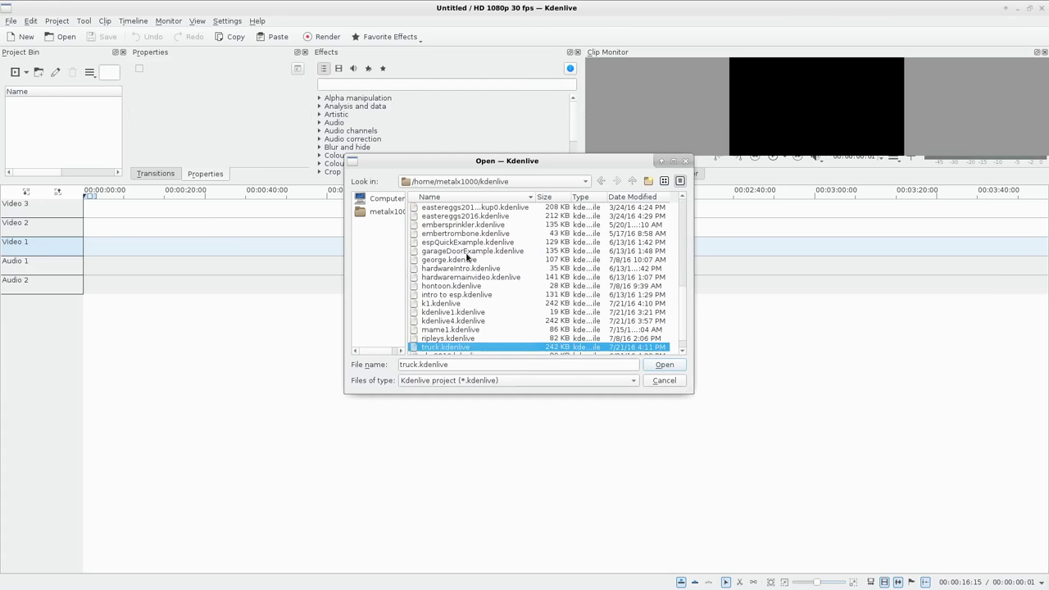
{"action": "key", "text": "Return"}
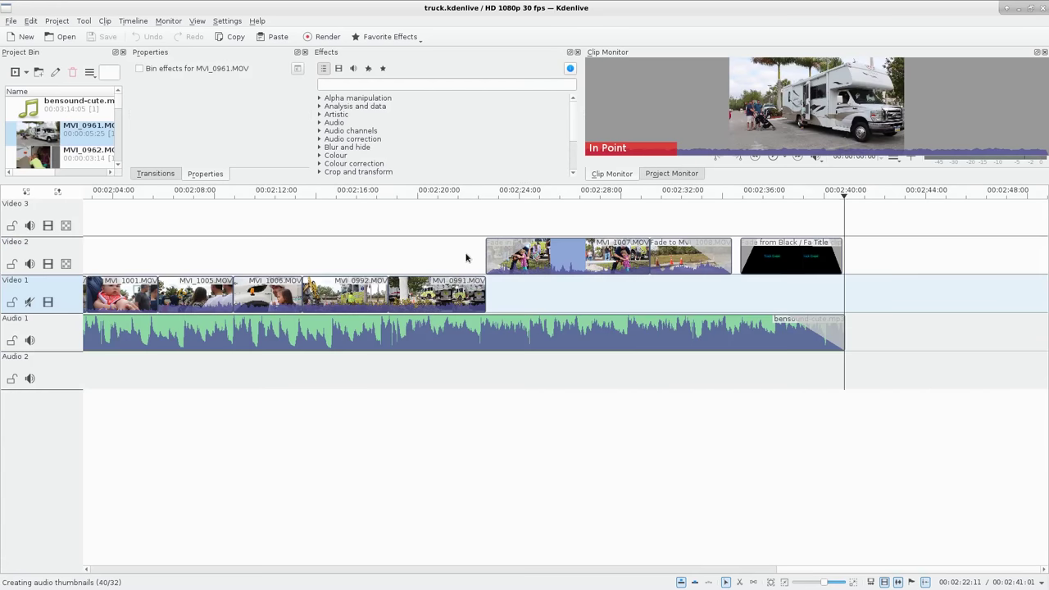
Step: Scrub through the truck project's timeline to review its clips and titles
{"action": "scroll", "coordinate": [370, 463], "scroll_direction": "down", "scroll_amount": 3}
{"action": "scroll", "coordinate": [369, 464], "scroll_direction": "up", "scroll_amount": 1}
{"action": "left_click_drag", "start_coordinate": [86, 262], "coordinate": [718, 263]}
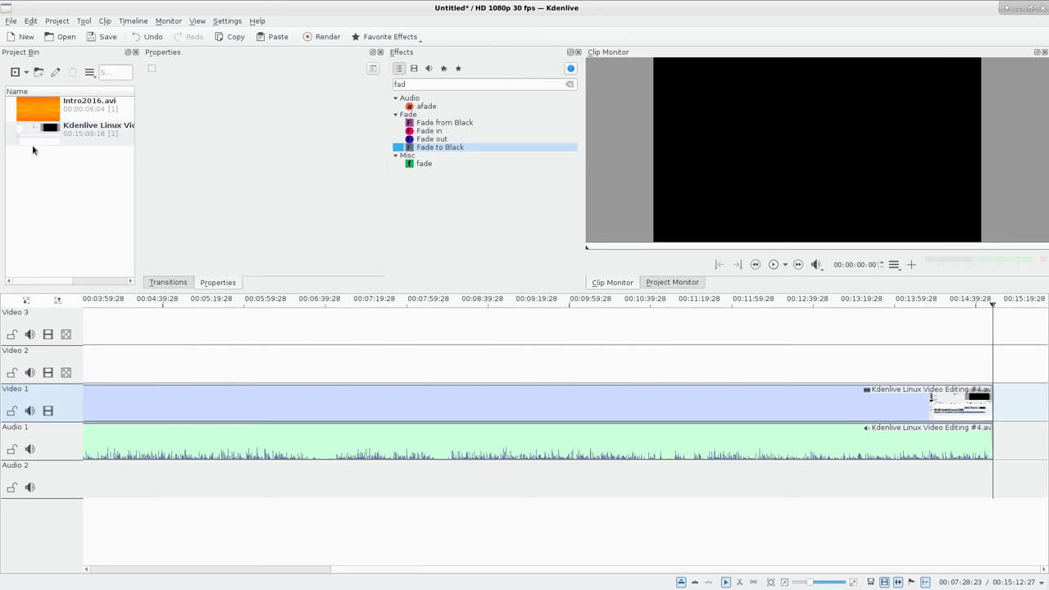
Step: Back in the untitled project, add truck.kdenlive as a clip and place it on Video 1 directly after the tutorial clip
{"action": "right_click", "coordinate": [48, 185]}
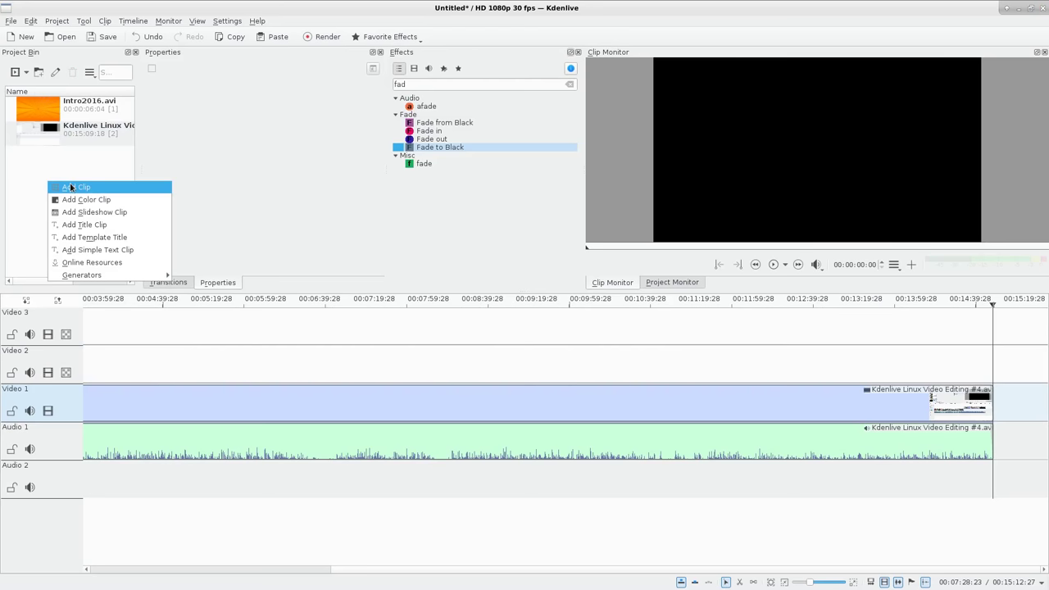
{"action": "left_click", "coordinate": [71, 187]}
{"action": "left_click", "coordinate": [625, 308]}
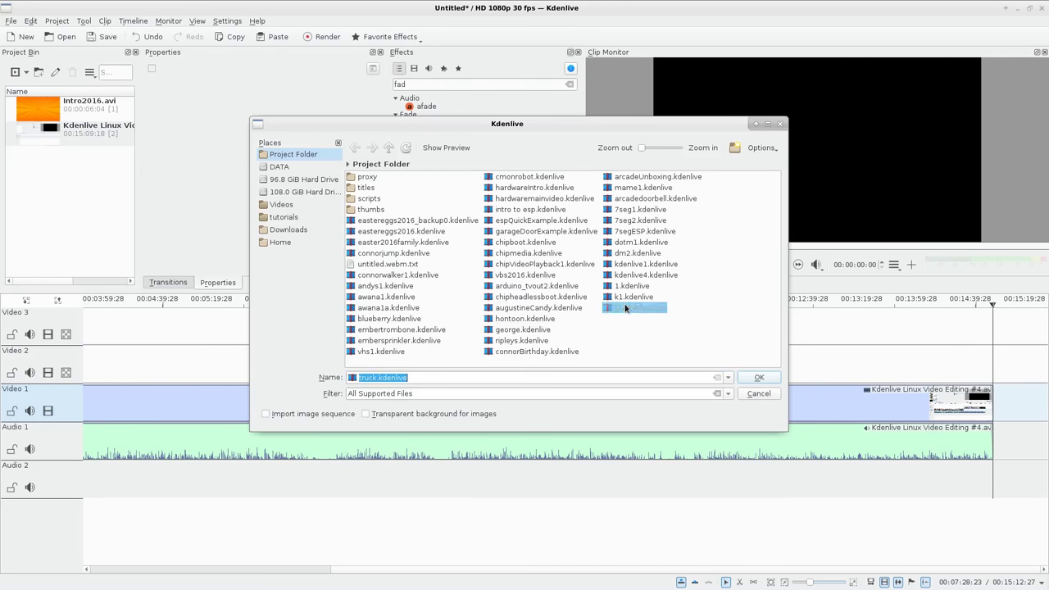
{"action": "double_click", "coordinate": [625, 308]}
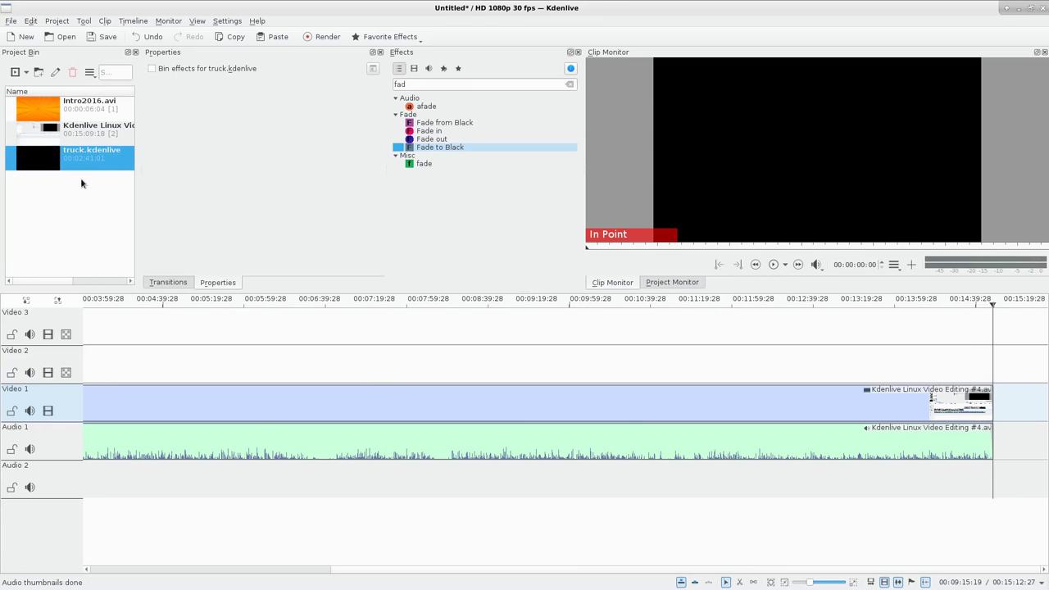
{"action": "left_click_drag", "start_coordinate": [35, 166], "coordinate": [994, 403]}
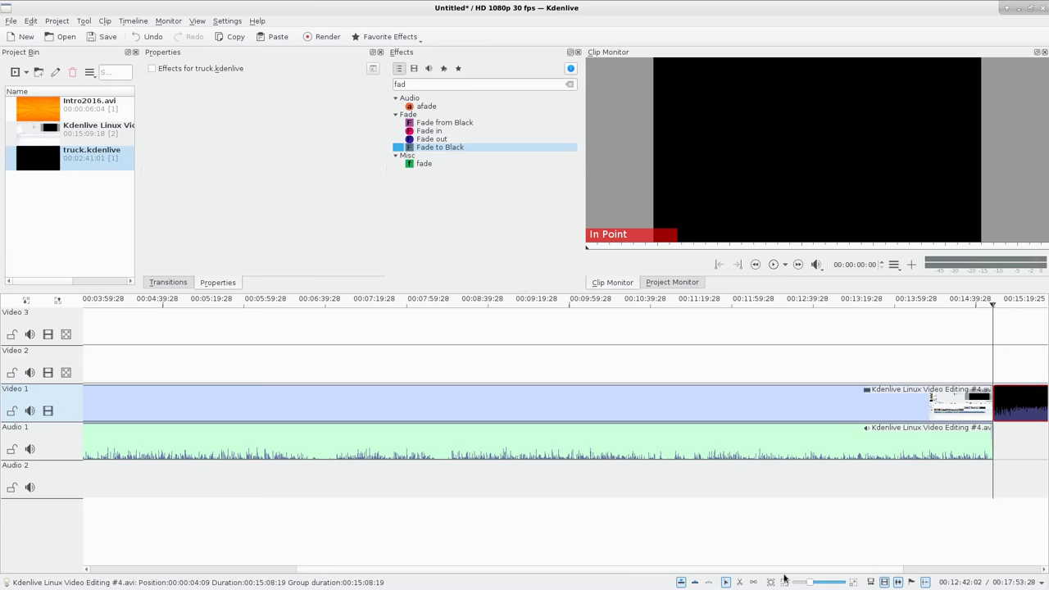
{"action": "left_click", "coordinate": [913, 569]}
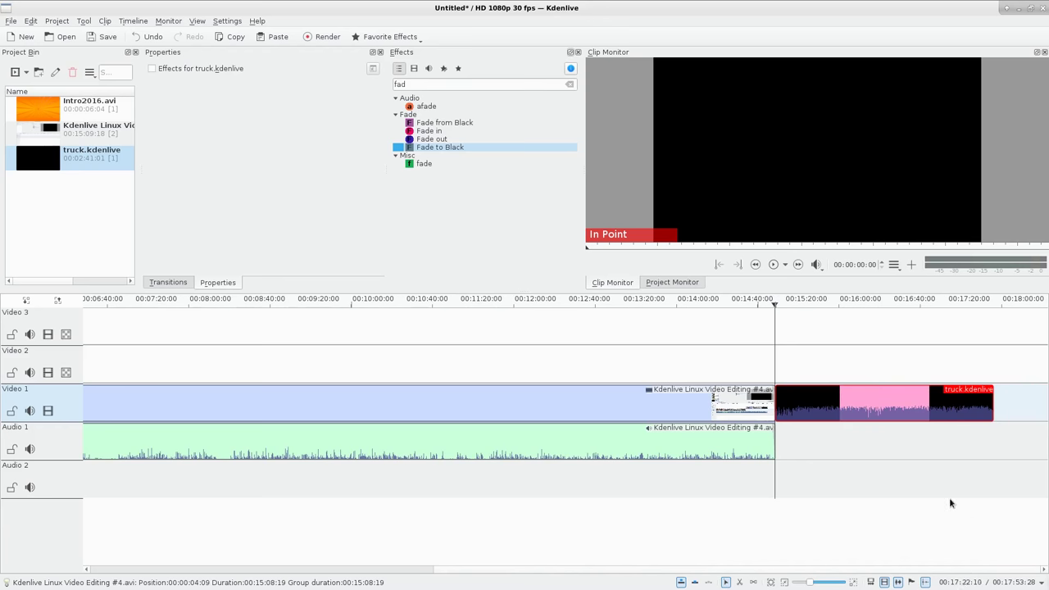
Step: Scrub through the truck.kdenlive clip and place Intro2016.avi directly after it on Video 1
{"action": "left_click_drag", "start_coordinate": [778, 357], "coordinate": [980, 366]}
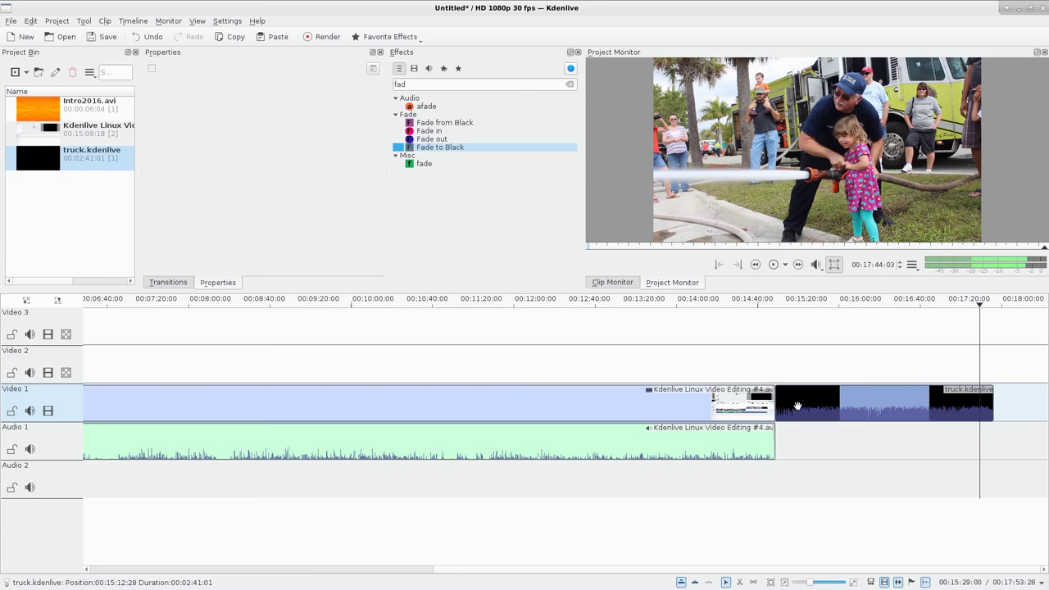
{"action": "left_click_drag", "start_coordinate": [758, 359], "coordinate": [996, 373]}
{"action": "left_click_drag", "start_coordinate": [71, 110], "coordinate": [998, 403]}
{"action": "scroll", "coordinate": [1008, 440], "scroll_direction": "up", "scroll_amount": 3}
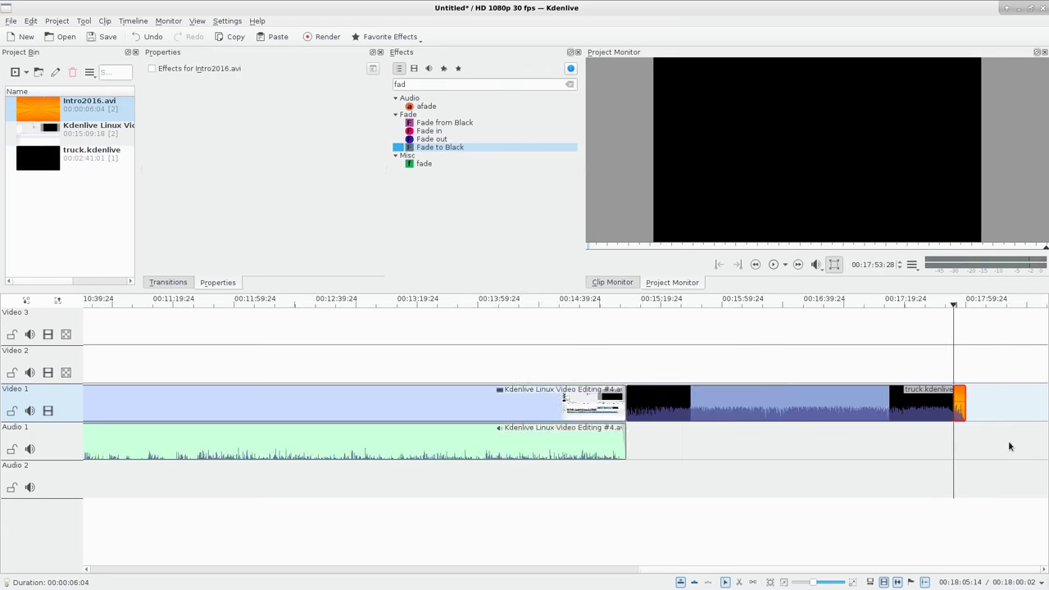
Step: Apply the Fade in and Fade from Black effects to the Intro2016.avi clip at the end of Video 1
{"action": "double_click", "coordinate": [424, 132]}
{"action": "double_click", "coordinate": [414, 116]}
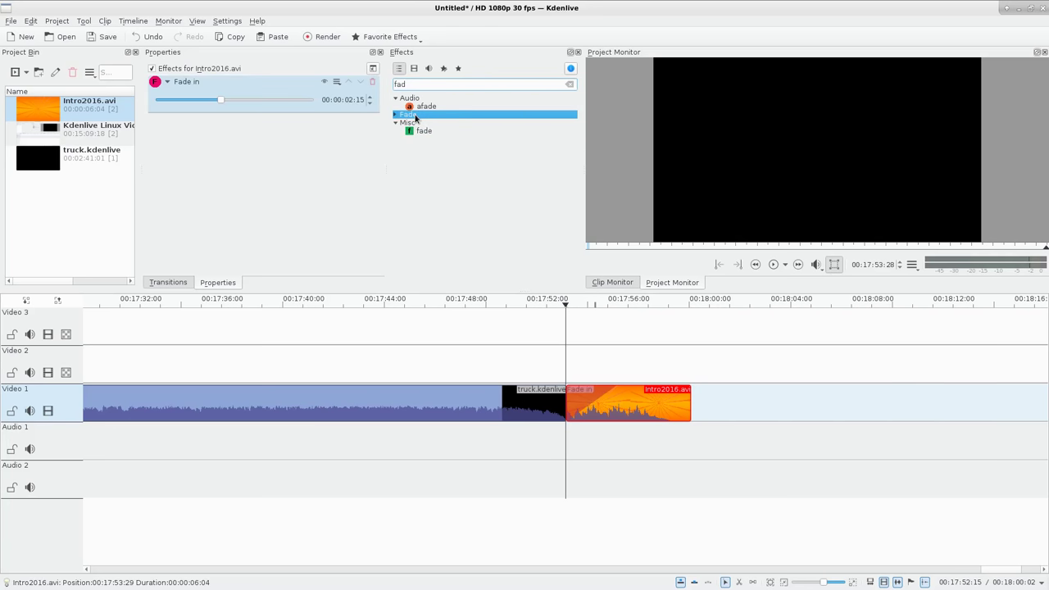
{"action": "double_click", "coordinate": [414, 119]}
{"action": "double_click", "coordinate": [434, 122]}
Step: Play the transition from the end of the truck.kdenlive clip into the closing Intro2016.avi clip
{"action": "left_click", "coordinate": [533, 367]}
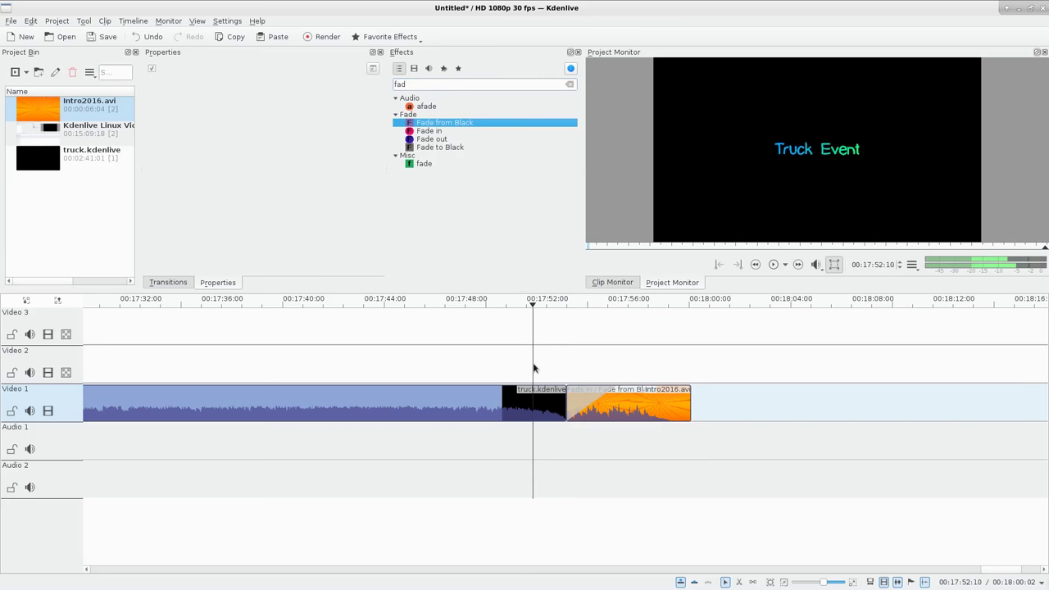
{"action": "key", "text": "space"}
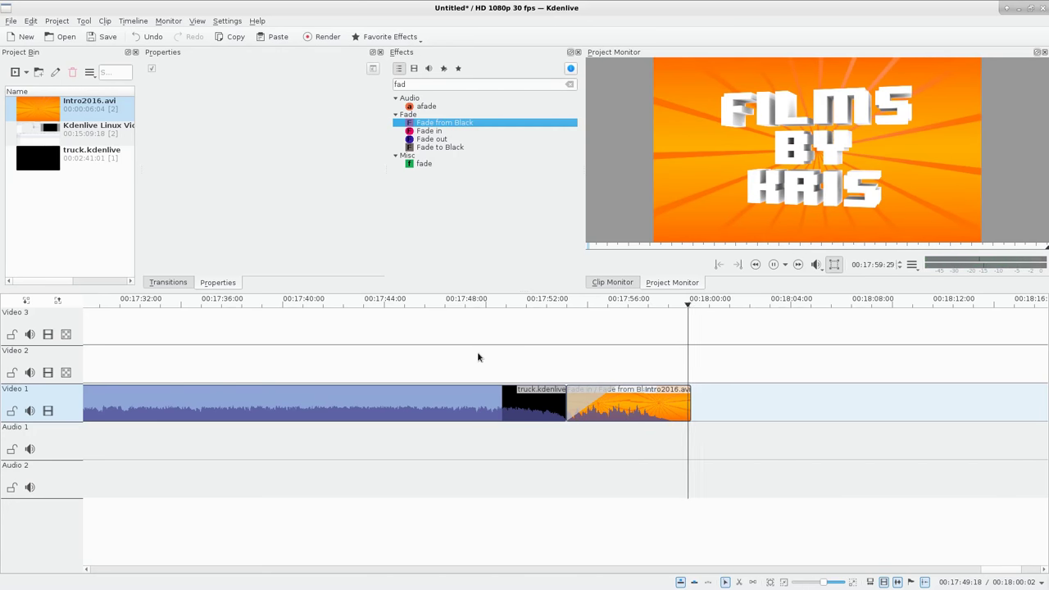
{"action": "scroll", "coordinate": [253, 417], "scroll_direction": "down", "scroll_amount": 5}
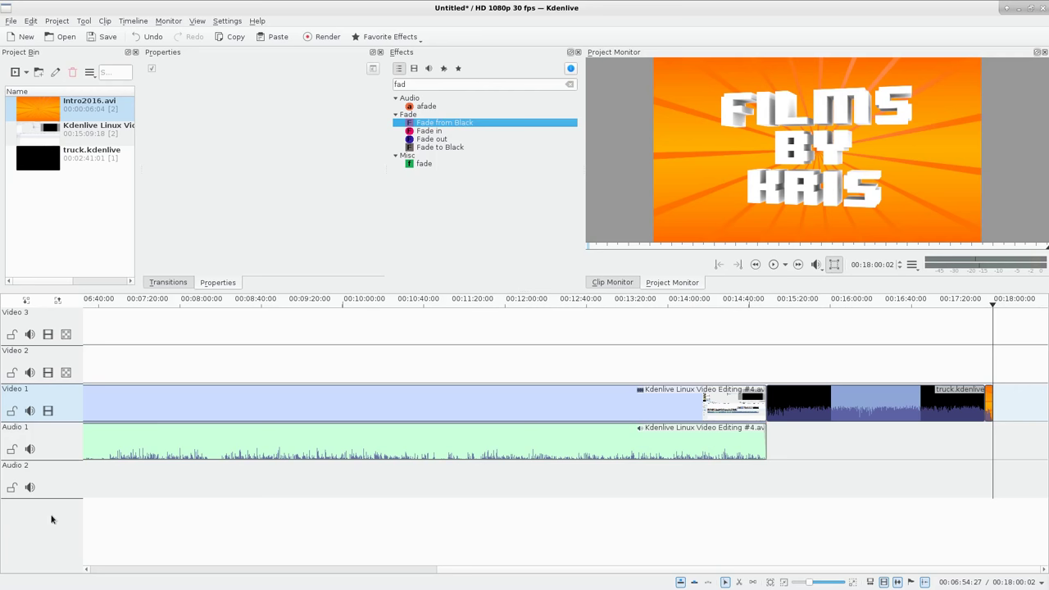
Step: Insert a new video track named Video 4 above Video 3
{"action": "right_click", "coordinate": [54, 474]}
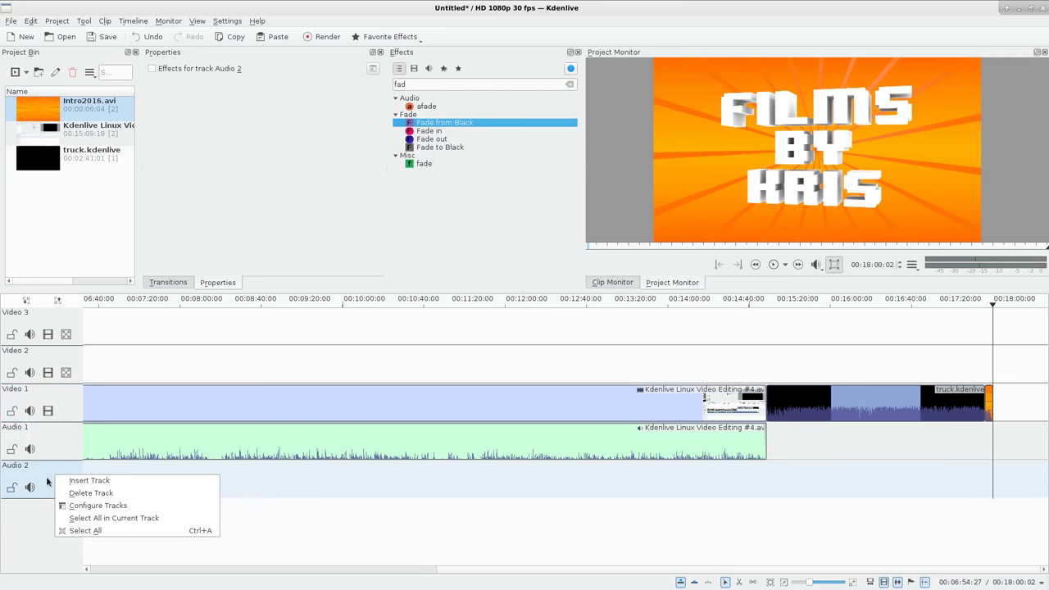
{"action": "left_click", "coordinate": [23, 531]}
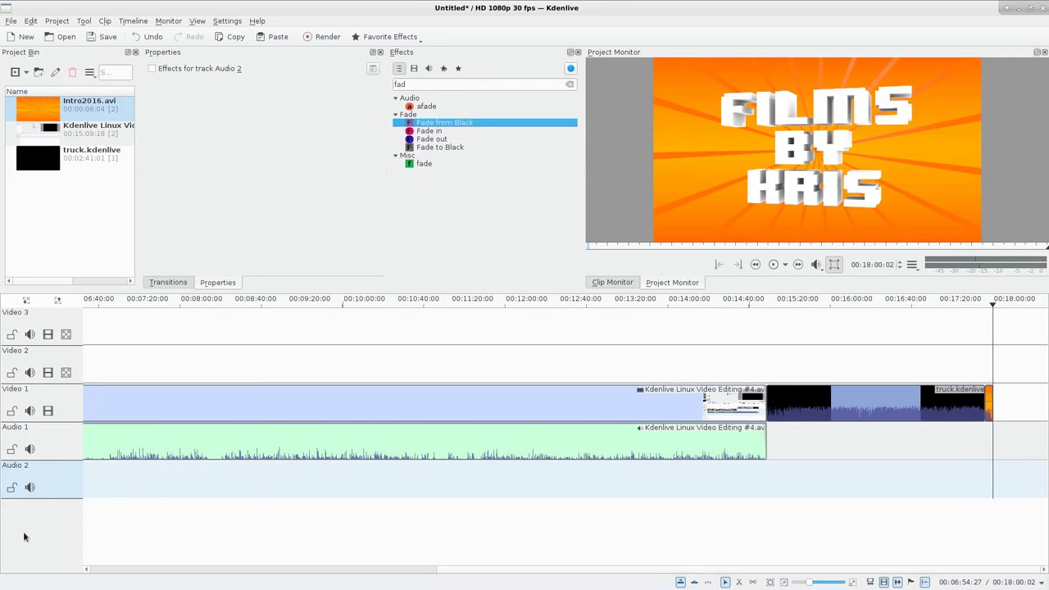
{"action": "right_click", "coordinate": [49, 473]}
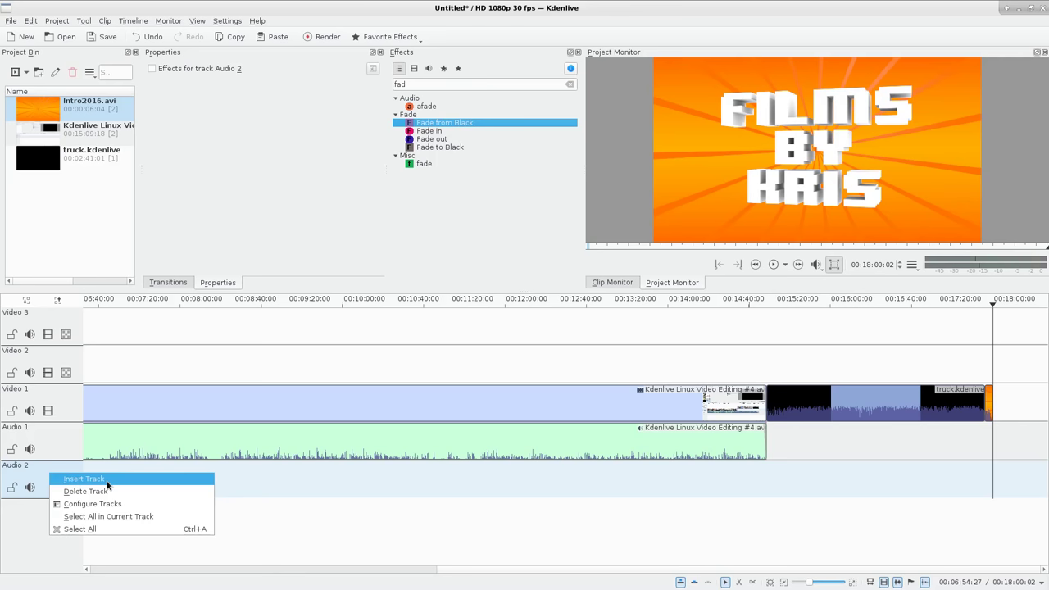
{"action": "left_click", "coordinate": [84, 478]}
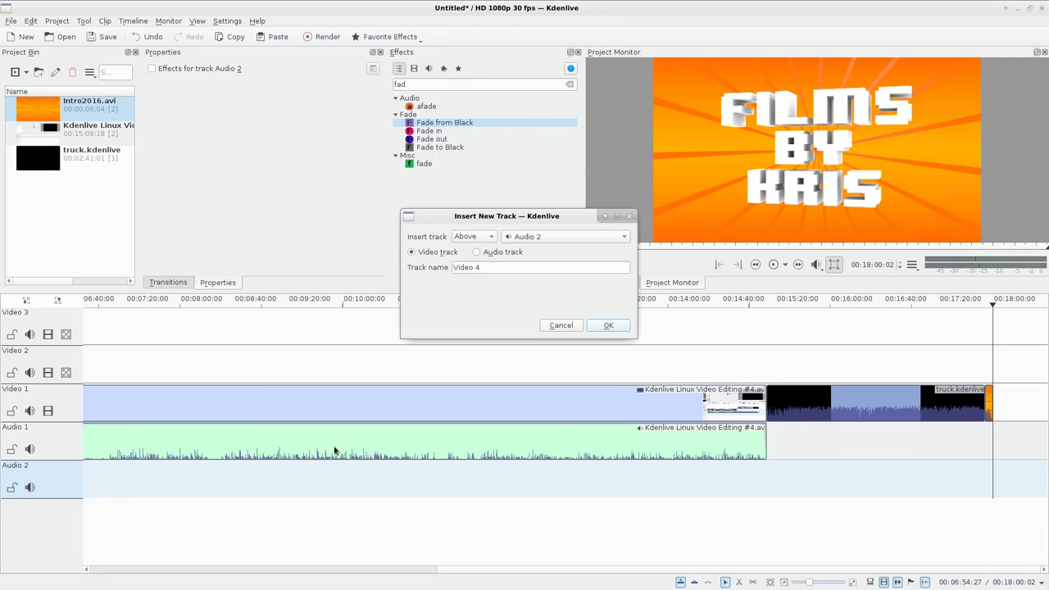
{"action": "left_click", "coordinate": [490, 237]}
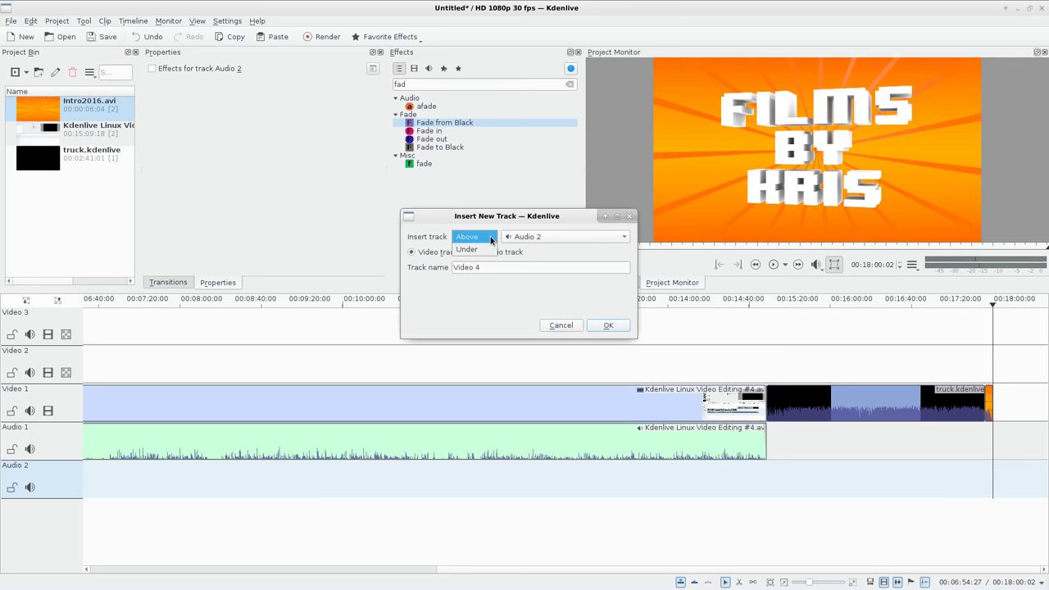
{"action": "left_click", "coordinate": [489, 237]}
{"action": "left_click", "coordinate": [540, 236]}
{"action": "left_click", "coordinate": [541, 236]}
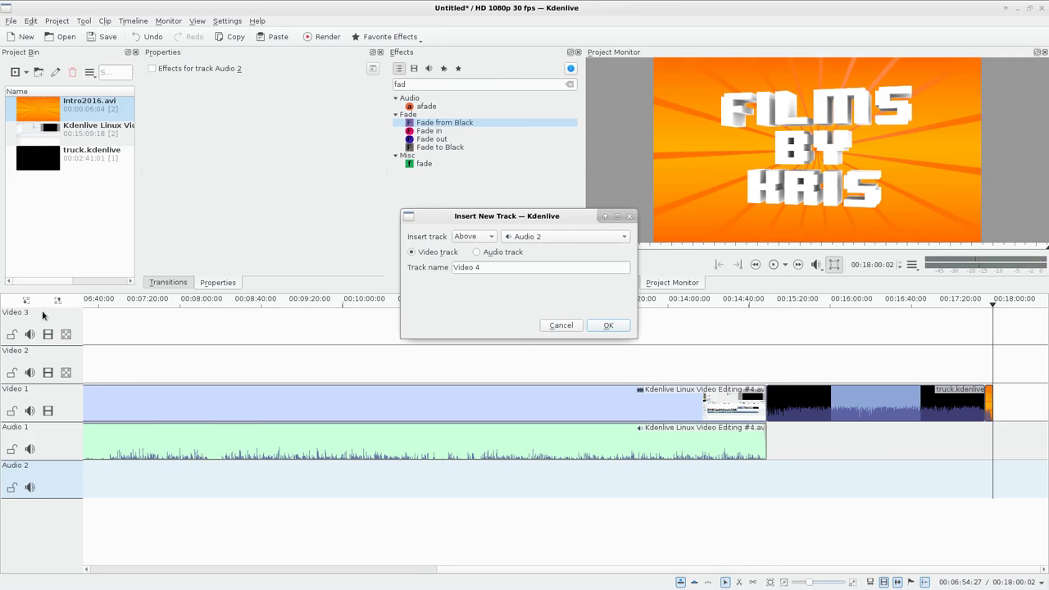
{"action": "left_click", "coordinate": [541, 236]}
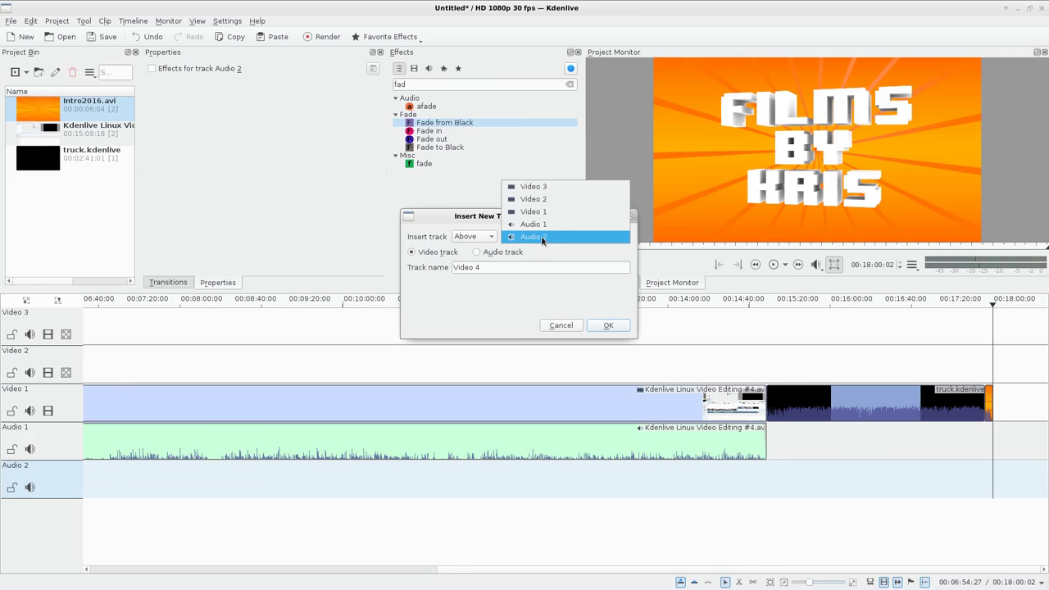
{"action": "left_click", "coordinate": [547, 185]}
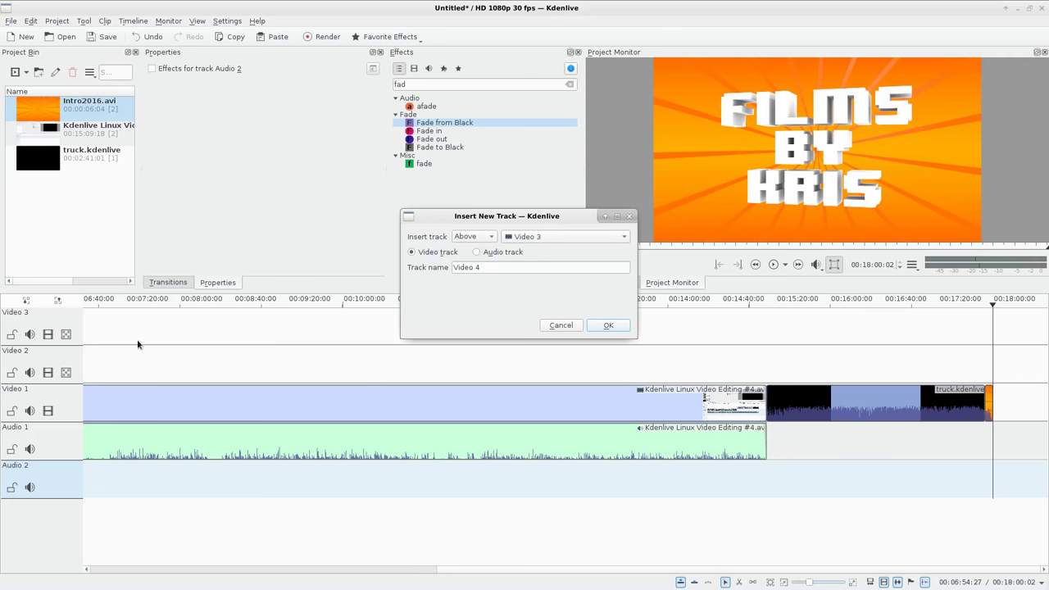
{"action": "left_click", "coordinate": [608, 325]}
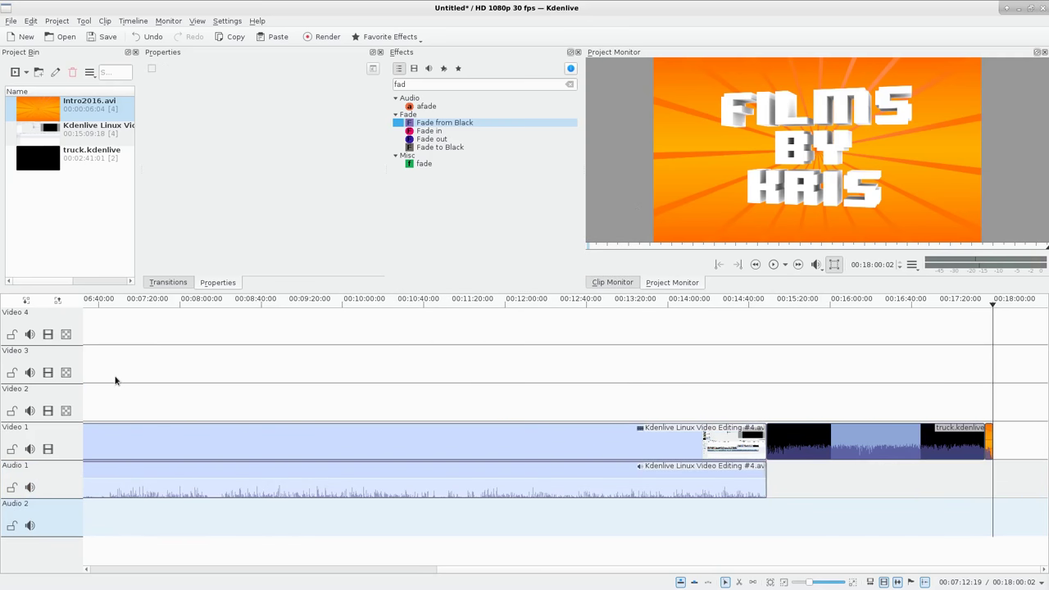
Step: Delete the Video 4 track from the timeline
{"action": "right_click", "coordinate": [65, 320]}
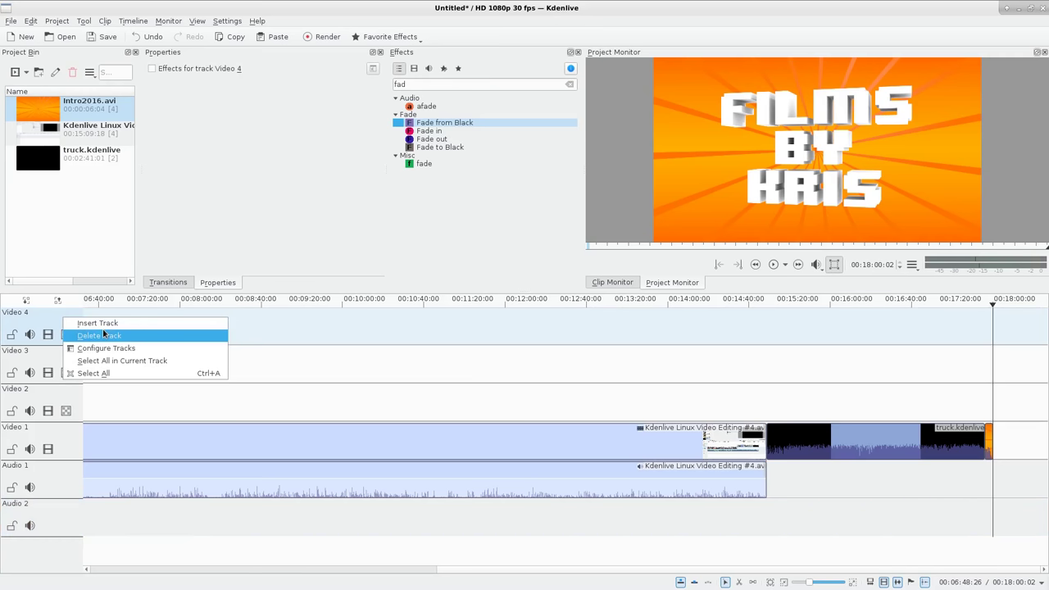
{"action": "left_click", "coordinate": [99, 335]}
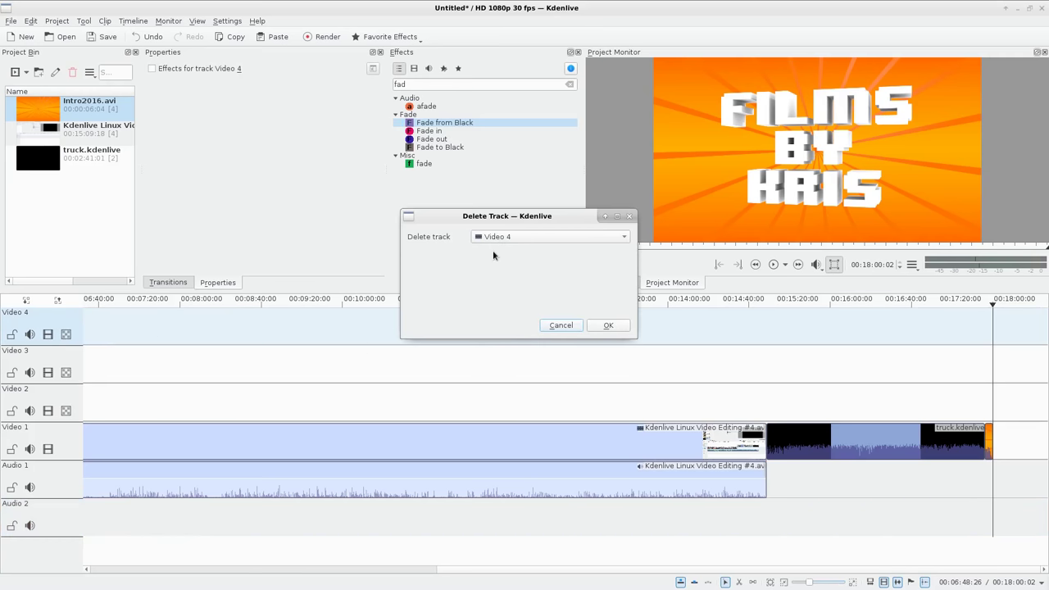
{"action": "left_click", "coordinate": [616, 326]}
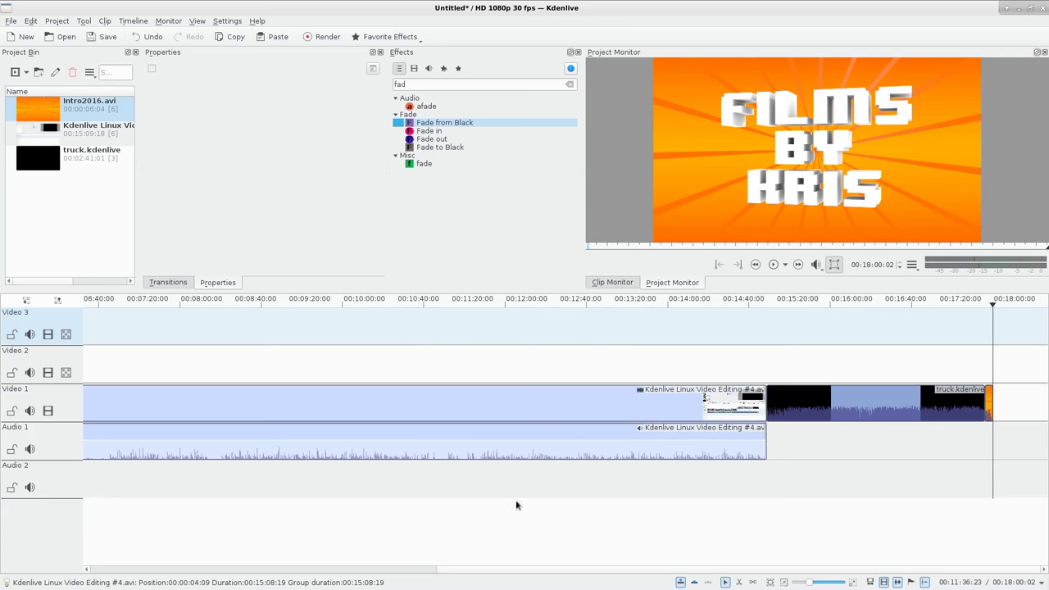
Step: Delete the empty Video 3 track and select the Audio 2 track
{"action": "left_click", "coordinate": [752, 582]}
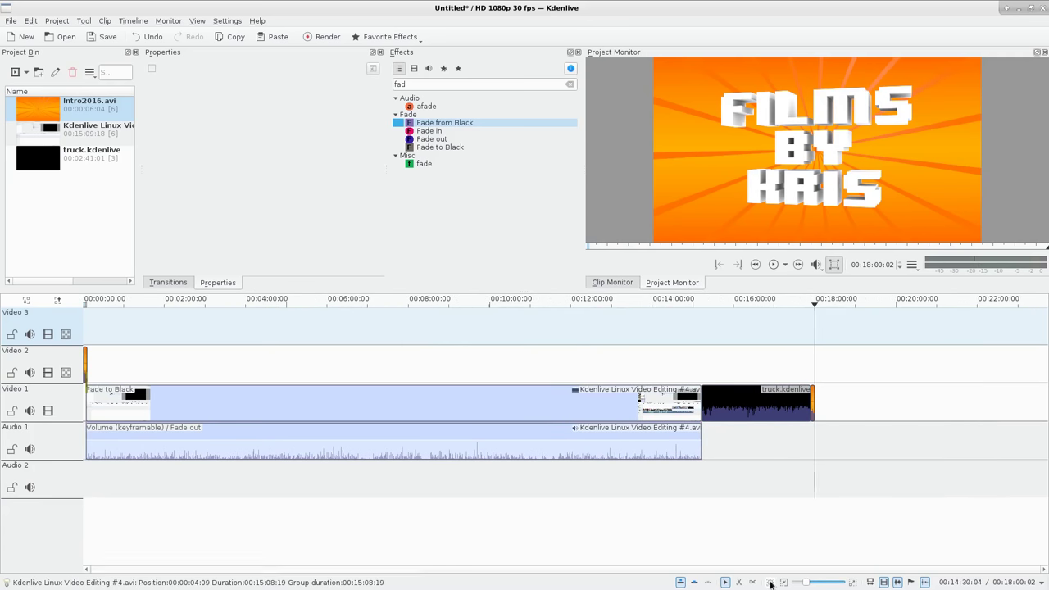
{"action": "right_click", "coordinate": [55, 320]}
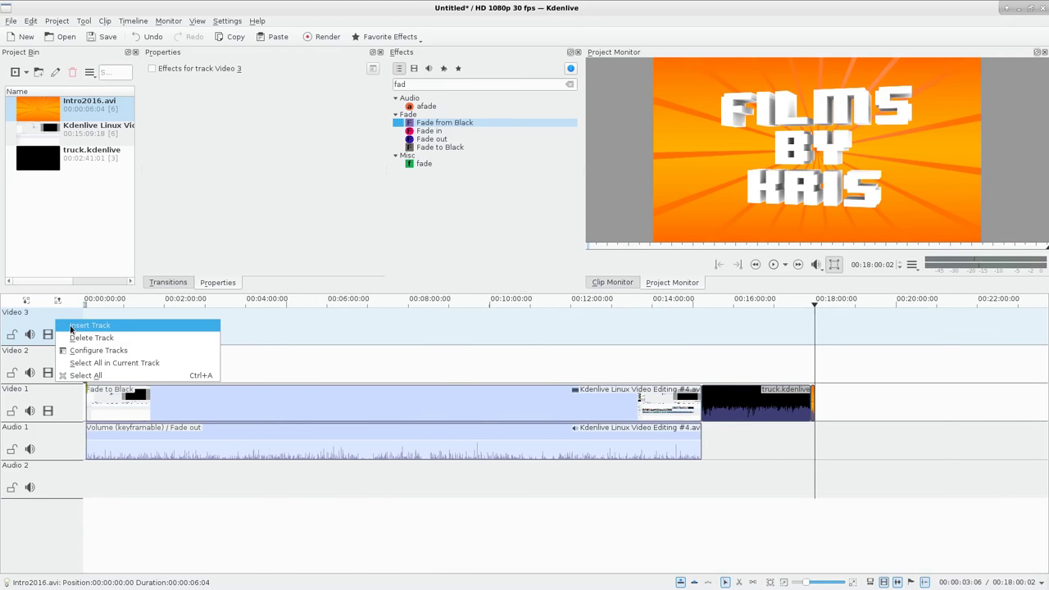
{"action": "left_click", "coordinate": [84, 337]}
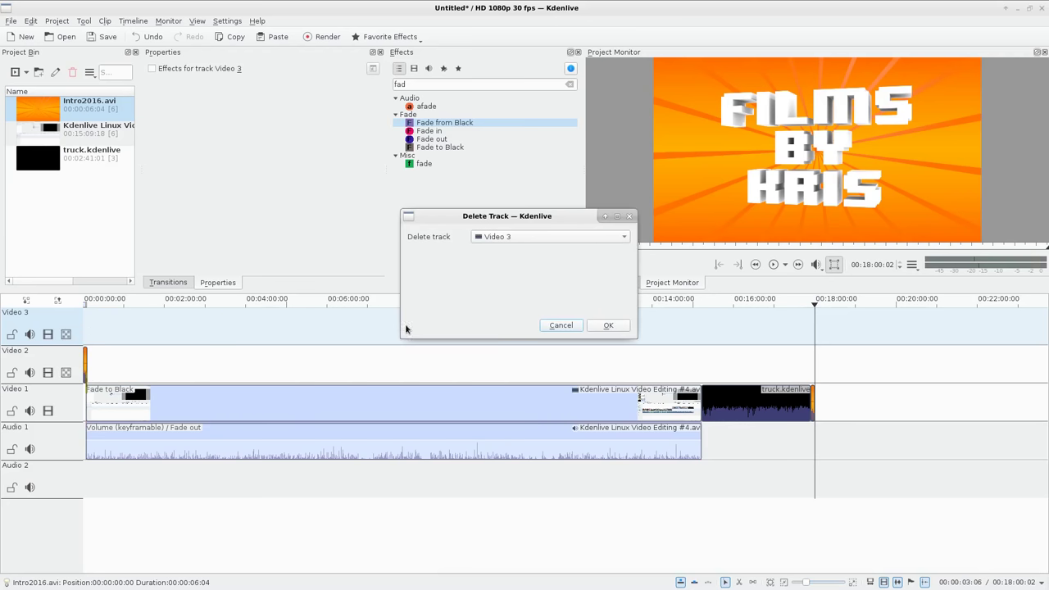
{"action": "left_click", "coordinate": [626, 326]}
{"action": "left_click", "coordinate": [61, 445]}
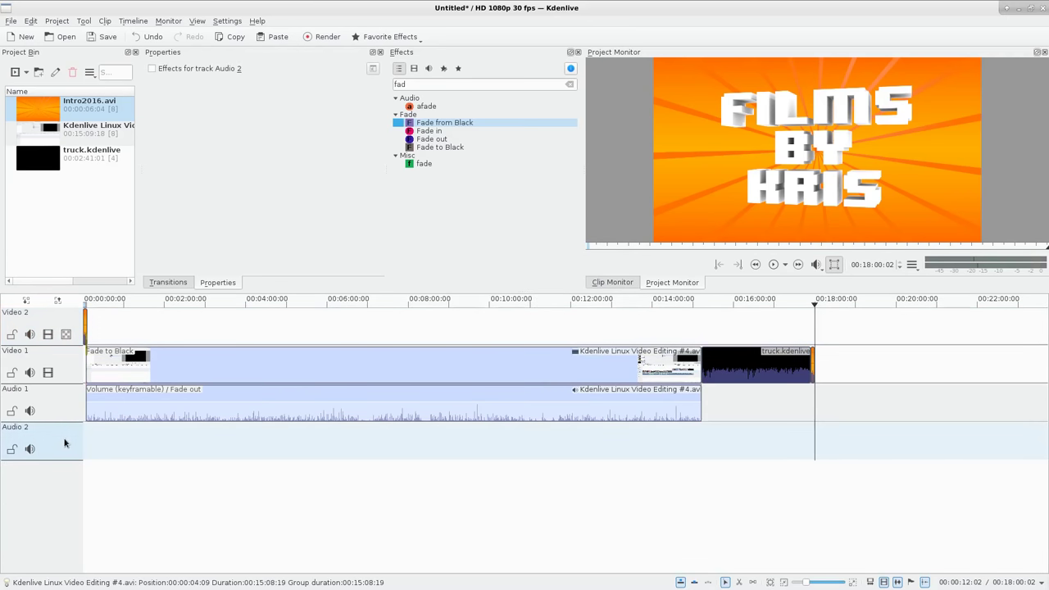
Step: Delete the empty Audio 2 track from the timeline
{"action": "right_click", "coordinate": [65, 440]}
{"action": "left_click", "coordinate": [116, 457]}
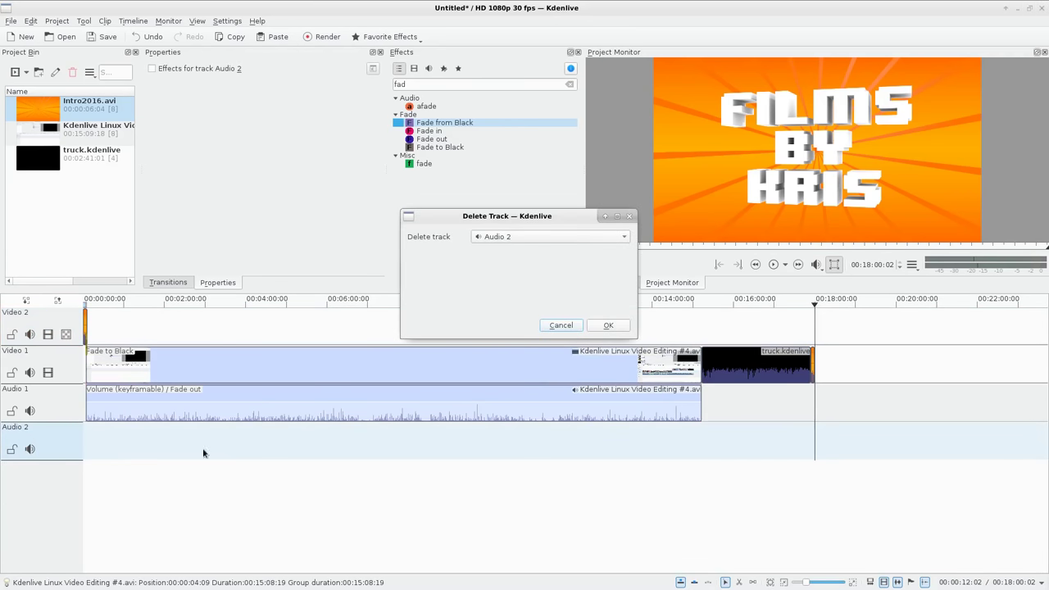
{"action": "left_click", "coordinate": [609, 326]}
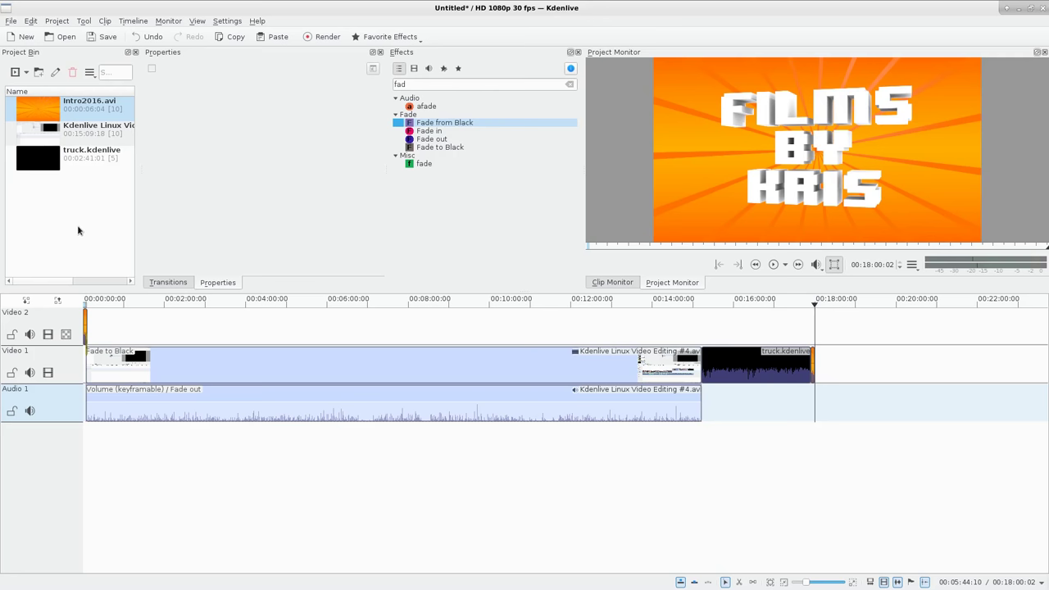
Step: Render the full project in MP4 format to Kdenlive Linux Video Editing #4.mp4 and close the rendering window
{"action": "left_click", "coordinate": [310, 39]}
{"action": "left_click", "coordinate": [367, 176]}
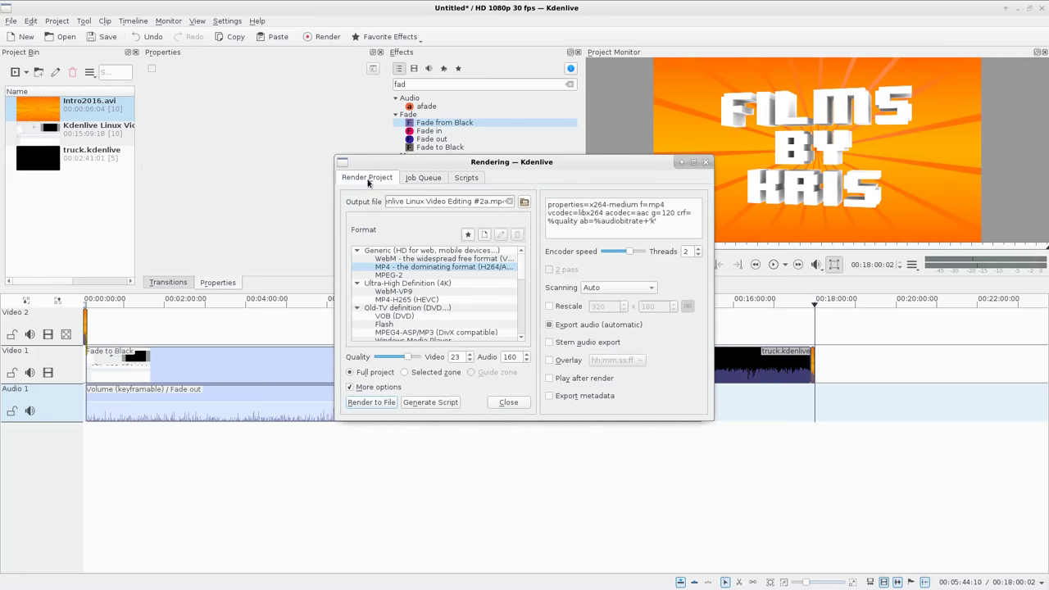
{"action": "left_click", "coordinate": [425, 268]}
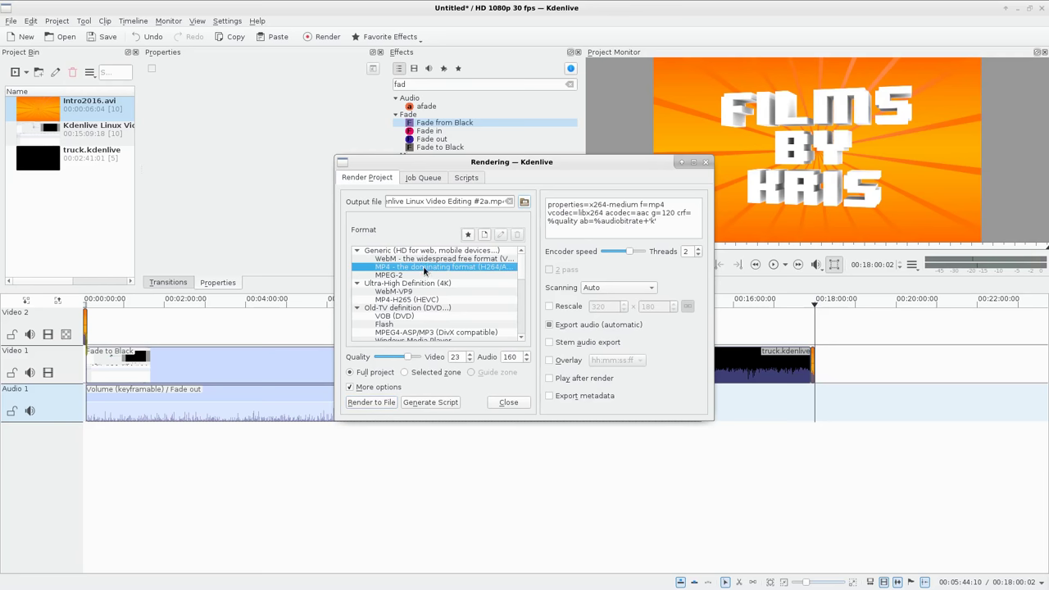
{"action": "left_click", "coordinate": [481, 201]}
{"action": "key", "text": "BackSpace"}
{"action": "type", "text": "4"}
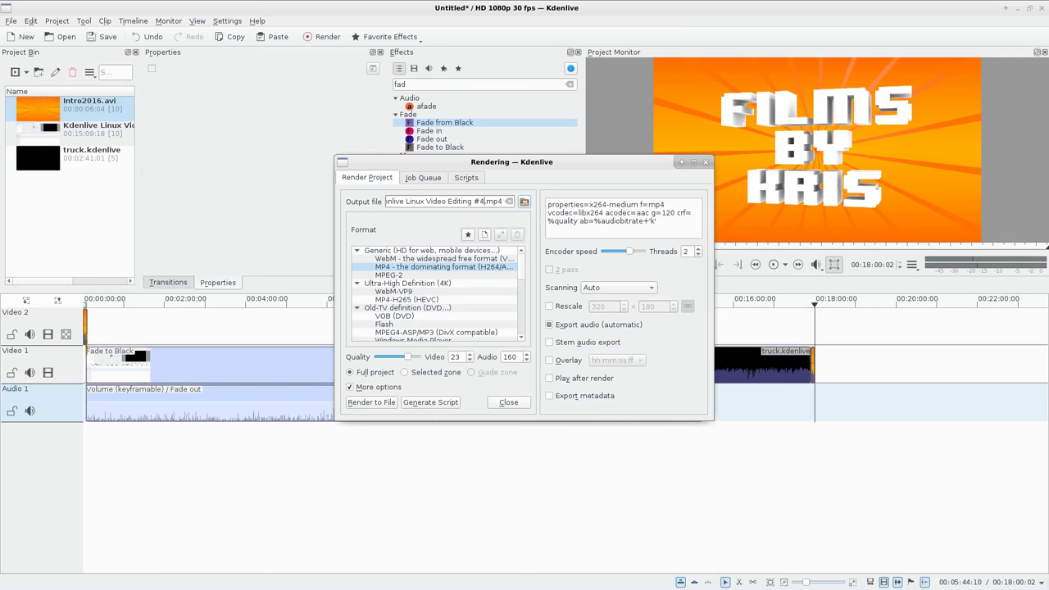
{"action": "left_click", "coordinate": [370, 402]}
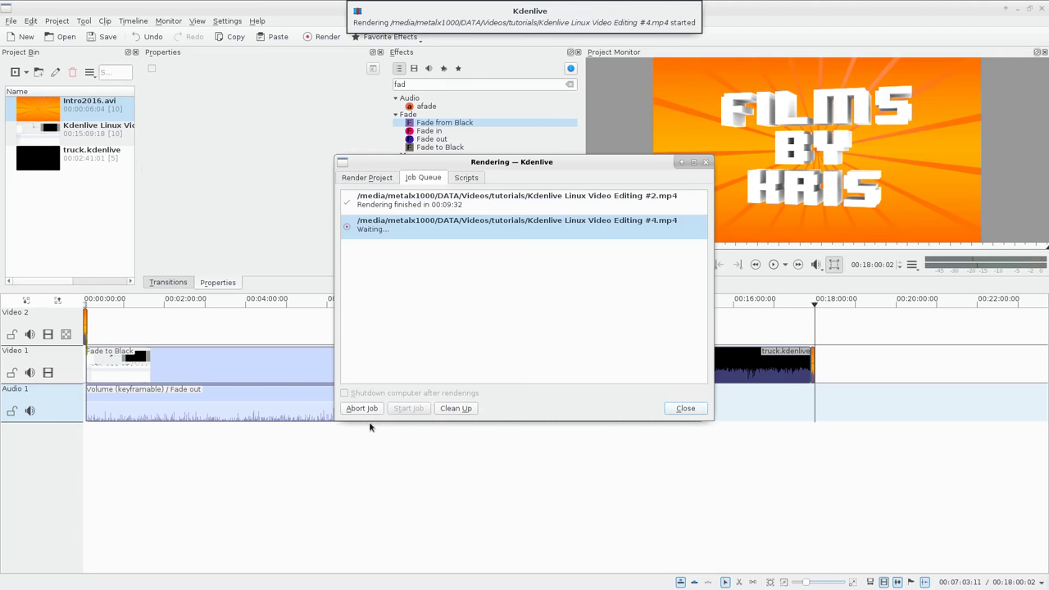
{"action": "left_click", "coordinate": [680, 408]}
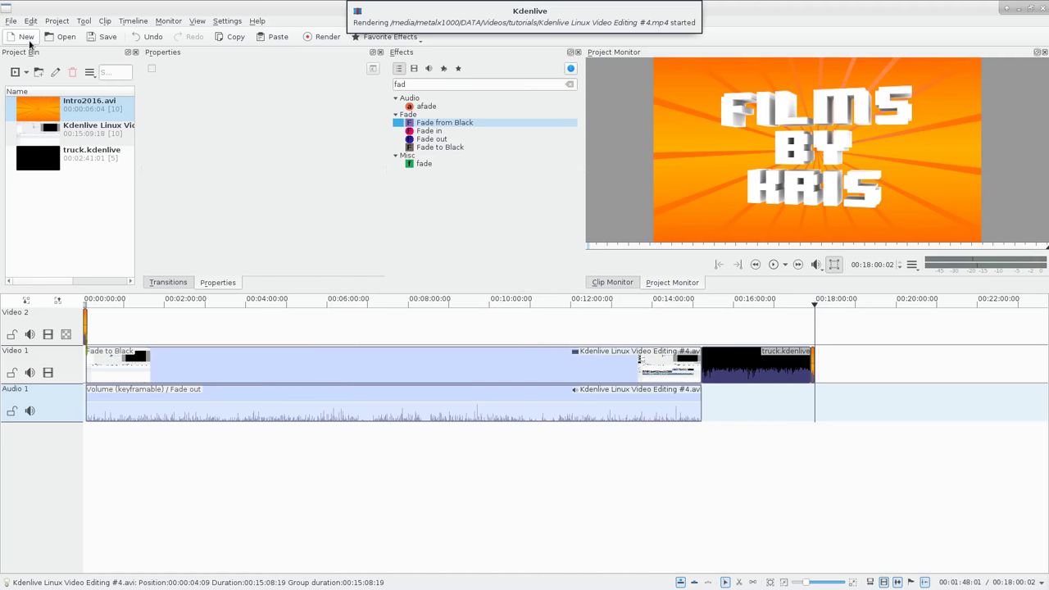
Step: Change the project profile to HD 1080p 29.97 fps and discard the unsaved changes of the current document
{"action": "left_click", "coordinate": [57, 21]}
{"action": "left_click", "coordinate": [90, 270]}
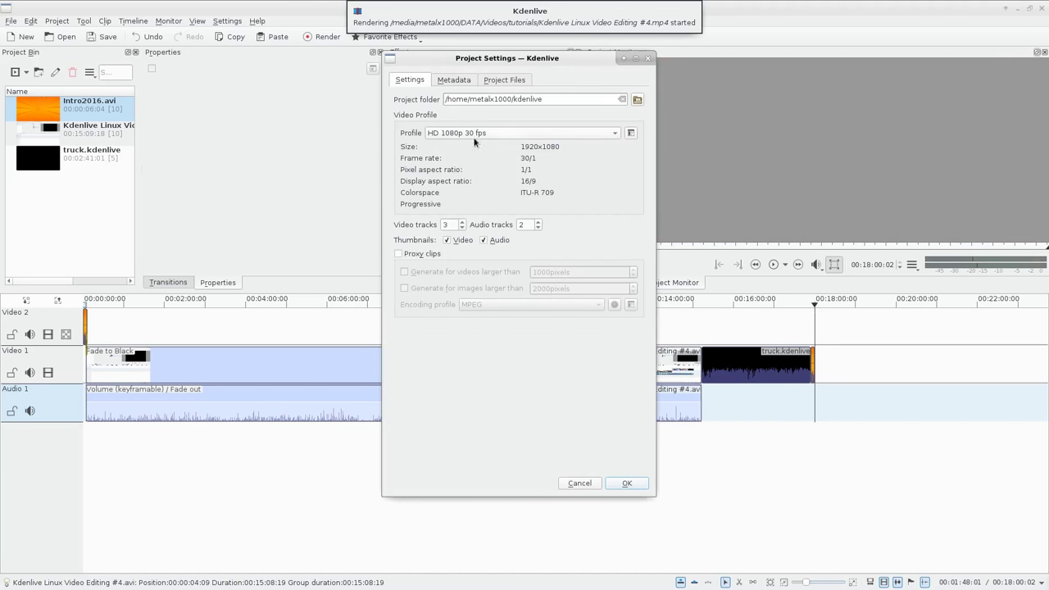
{"action": "left_click", "coordinate": [480, 134]}
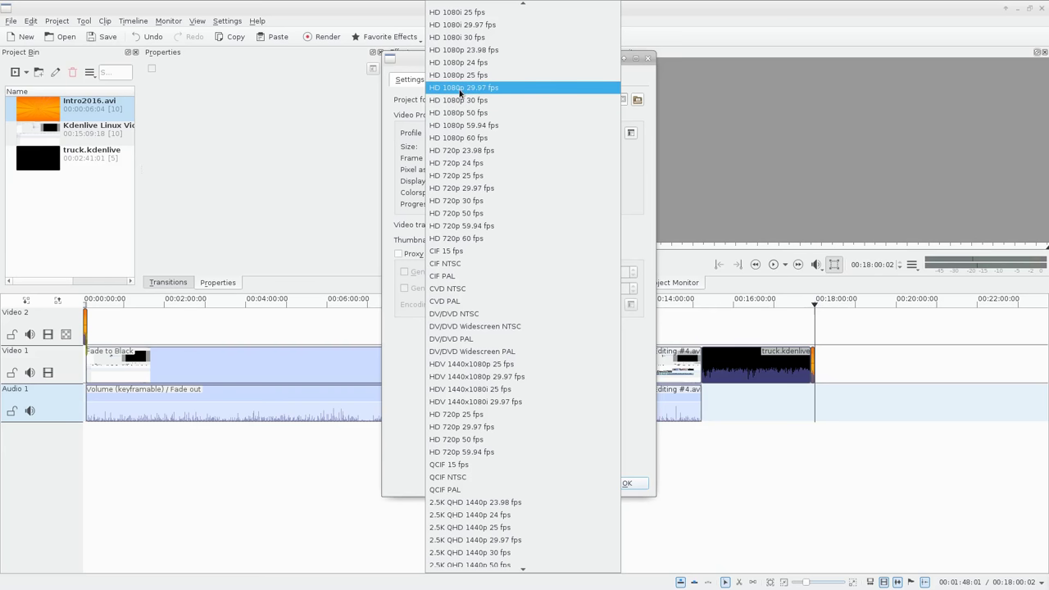
{"action": "left_click", "coordinate": [482, 90]}
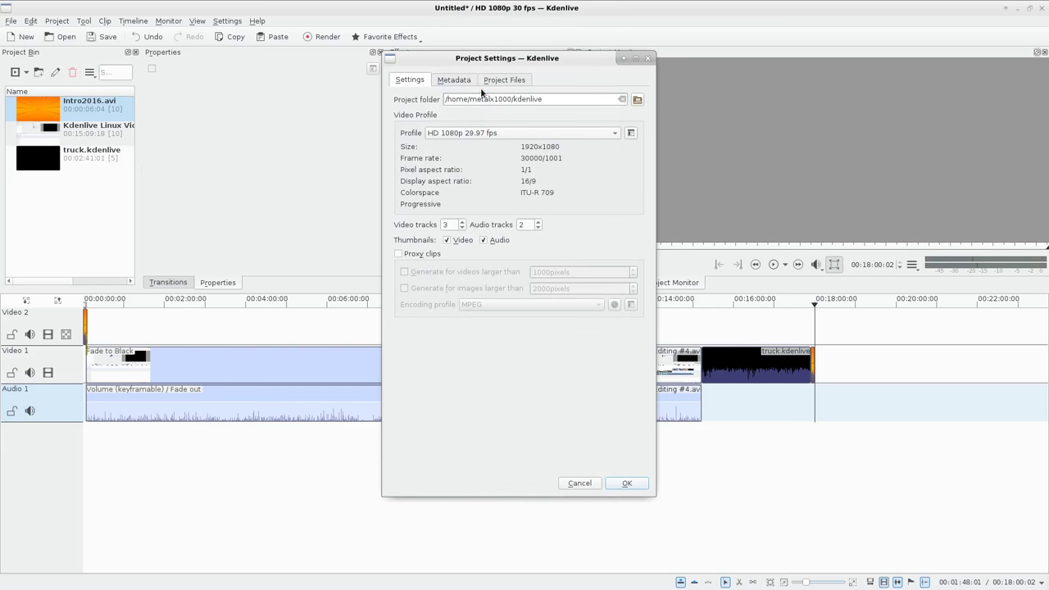
{"action": "left_click", "coordinate": [628, 483]}
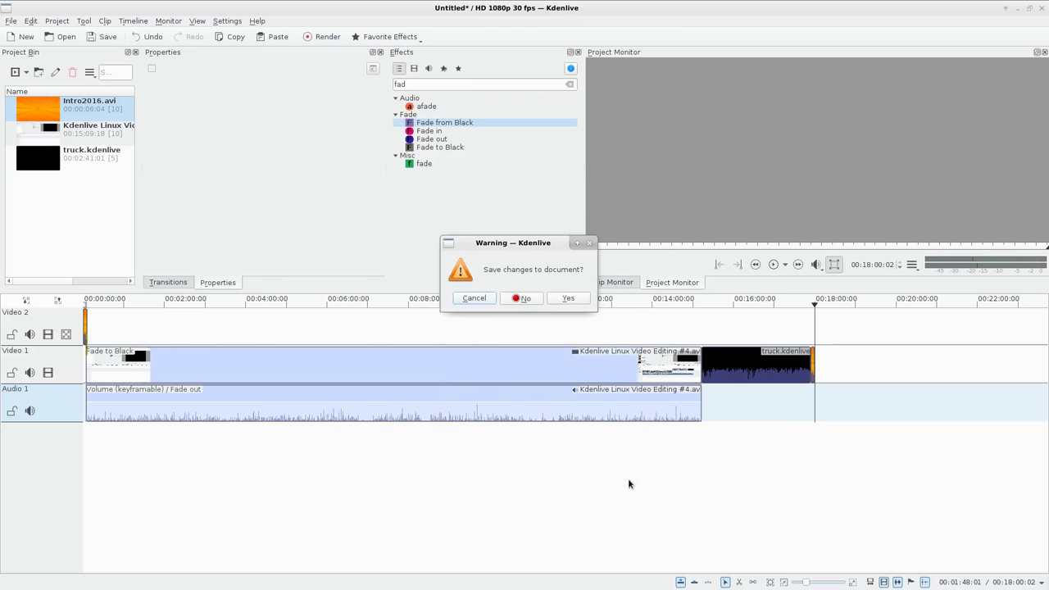
{"action": "left_click", "coordinate": [522, 299]}
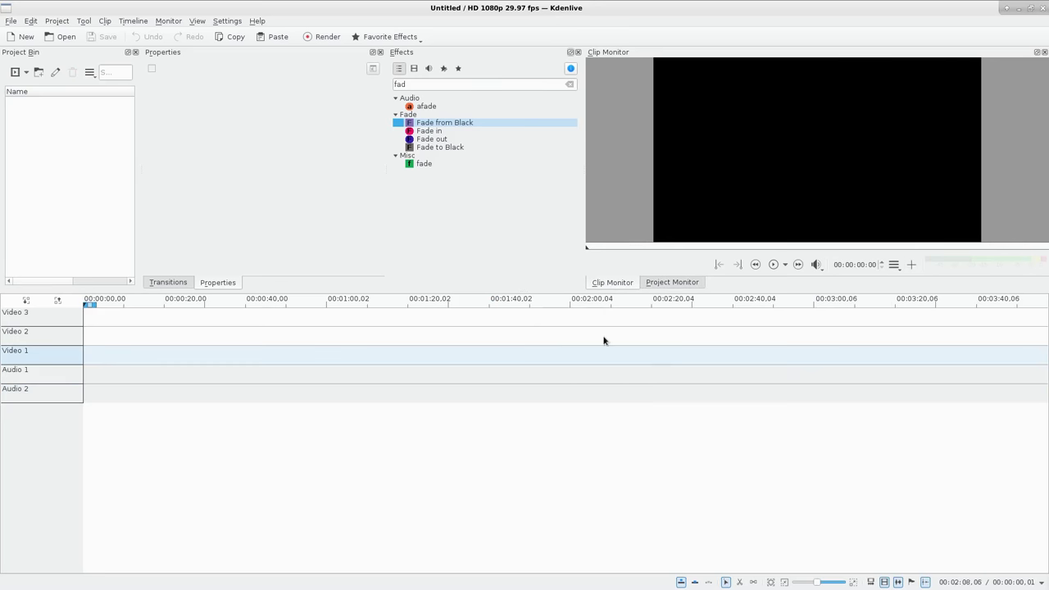
Step: Add clips MVI_0961.MOV through MVI_0995.MOV from the trucks folder in Videos and switch the project to their 1920x1080 29.97fps profile
{"action": "right_click", "coordinate": [50, 138]}
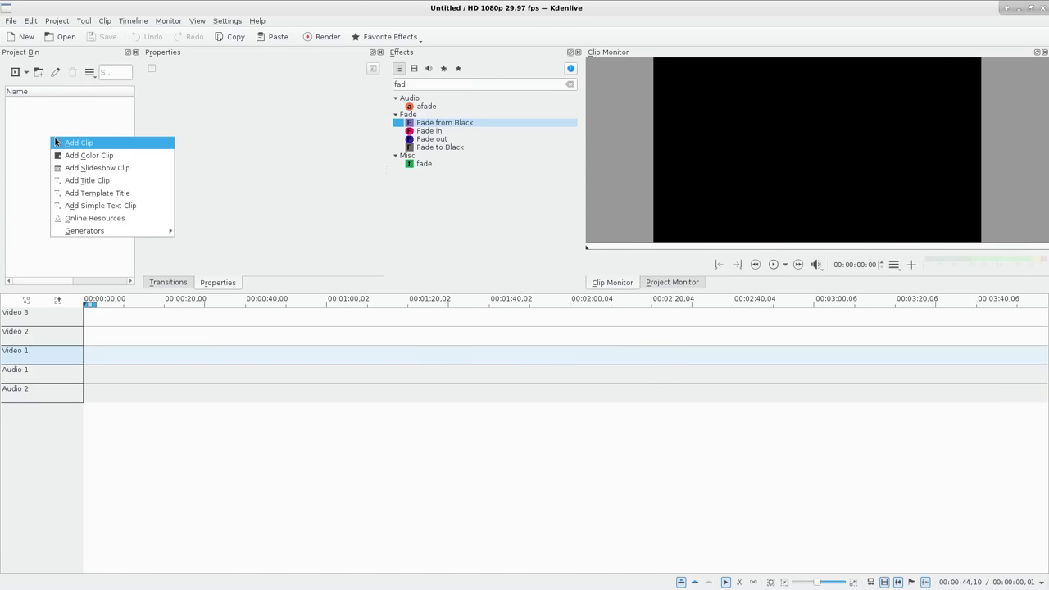
{"action": "left_click", "coordinate": [85, 146]}
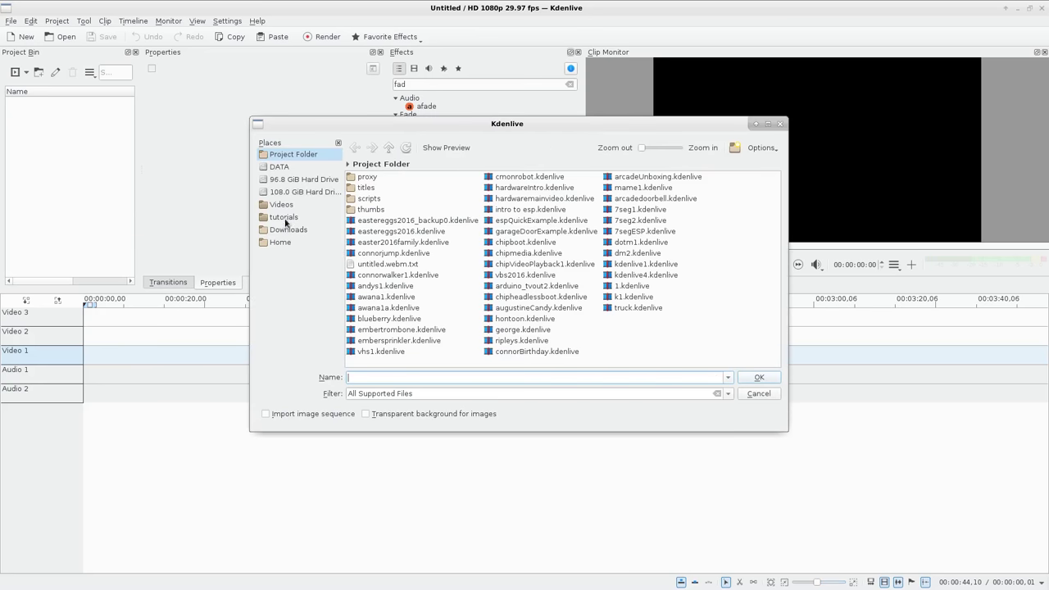
{"action": "left_click", "coordinate": [283, 204]}
{"action": "type", "text": "trucks"}
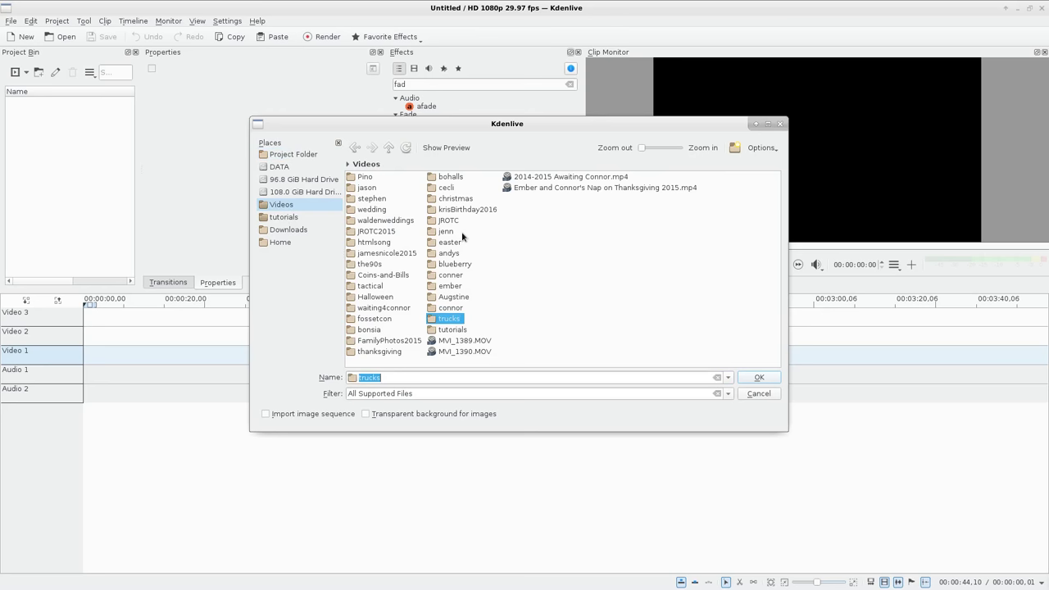
{"action": "key", "text": "Return"}
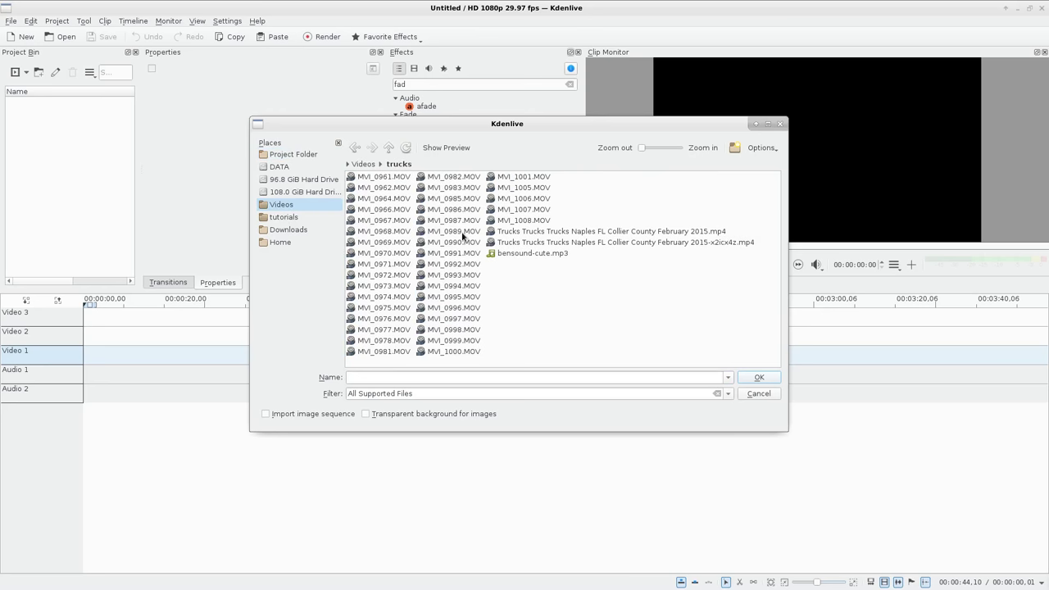
{"action": "left_click", "coordinate": [396, 177]}
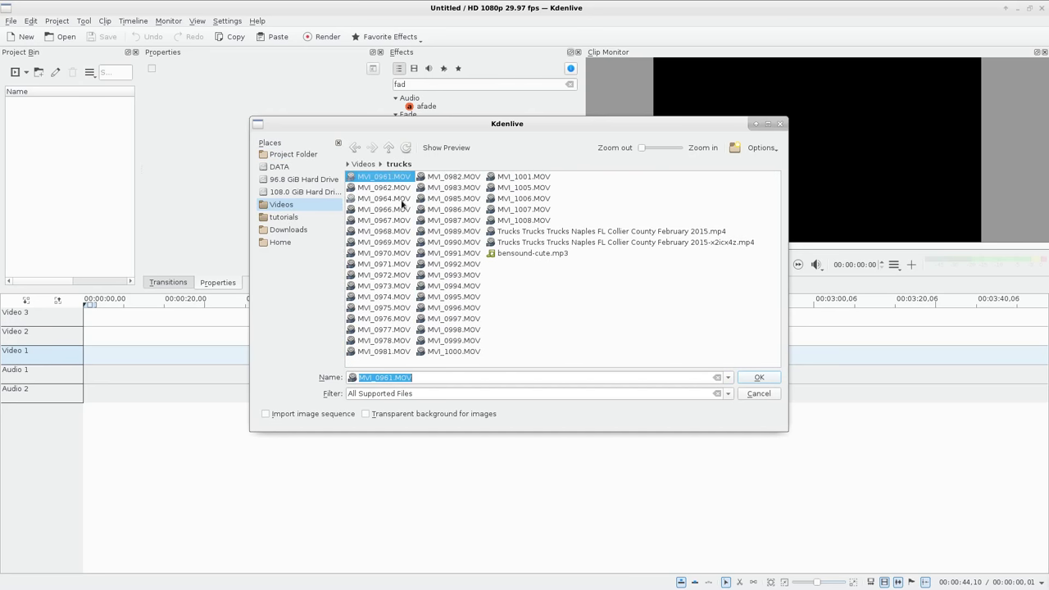
{"action": "left_click", "coordinate": [420, 295], "text": "shift"}
{"action": "left_click", "coordinate": [759, 377]}
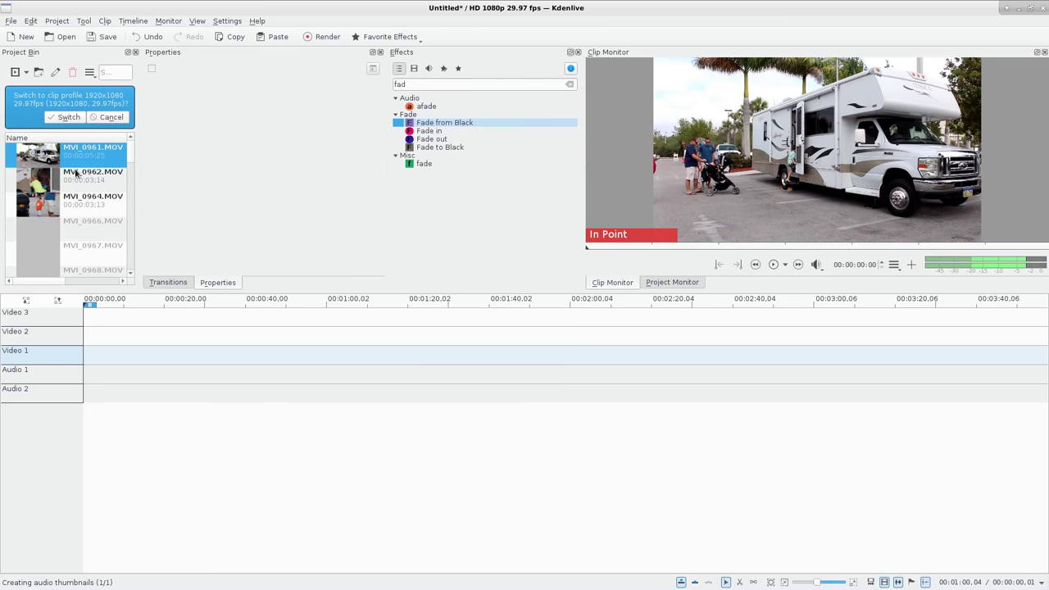
{"action": "left_click", "coordinate": [65, 119]}
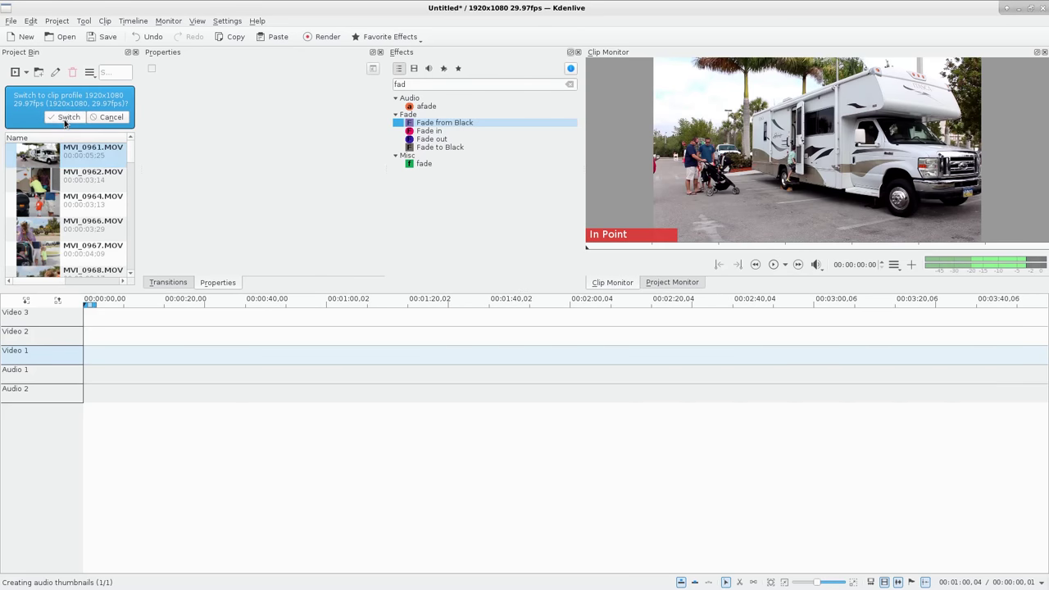
Step: Place MVI_0961.MOV at the start of Video 2 and MVI_0971.MOV on Video 1 so it overlaps the first clip's end, with the tracks expanded
{"action": "left_click_drag", "start_coordinate": [76, 112], "coordinate": [90, 337]}
{"action": "left_click", "coordinate": [57, 300]}
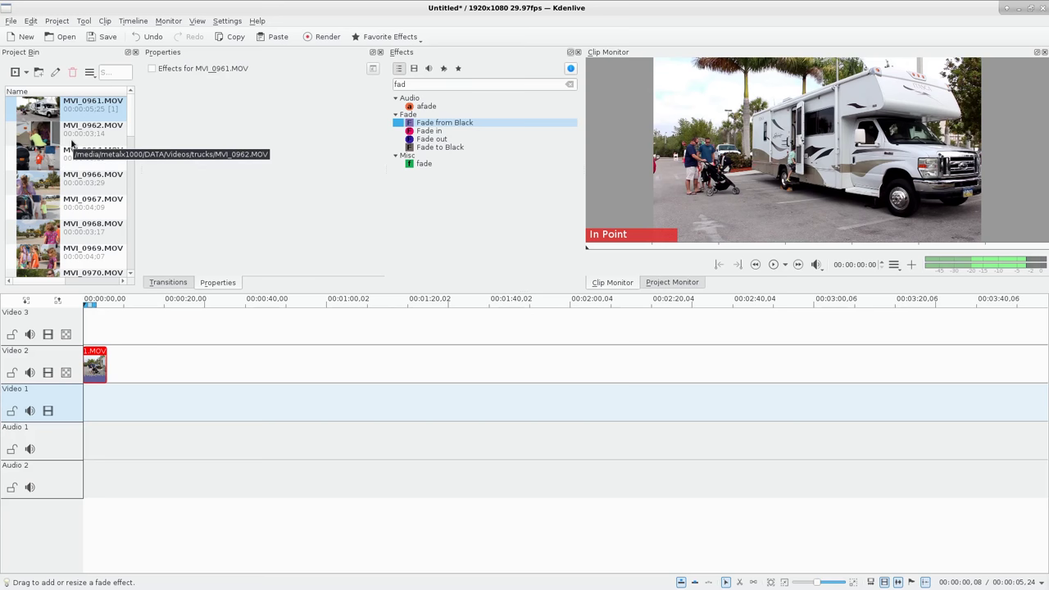
{"action": "scroll", "coordinate": [74, 146], "scroll_direction": "down", "scroll_amount": 5}
{"action": "scroll", "coordinate": [76, 147], "scroll_direction": "down", "scroll_amount": 3}
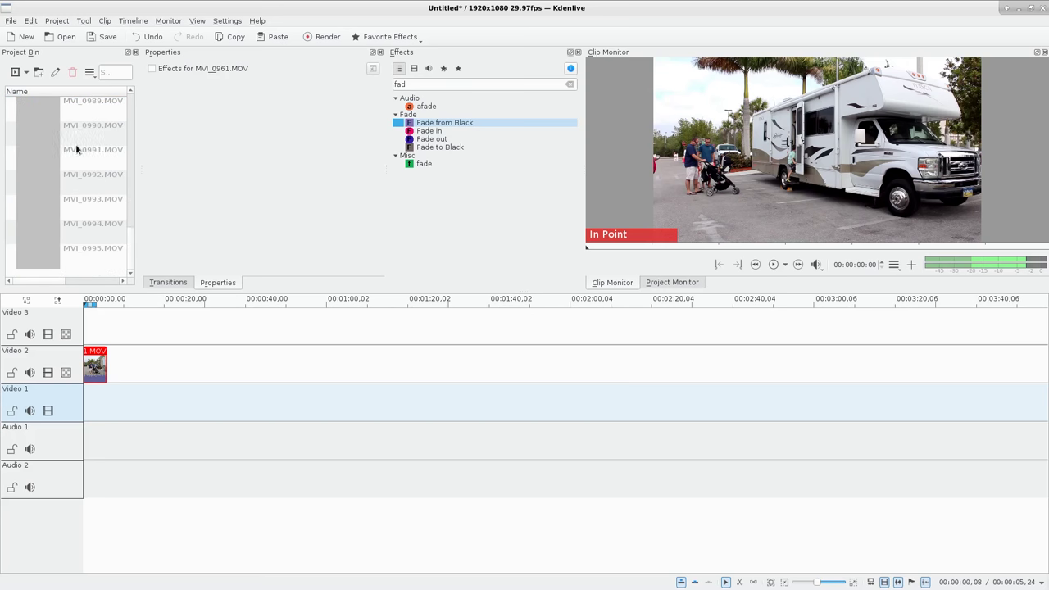
{"action": "scroll", "coordinate": [77, 149], "scroll_direction": "up", "scroll_amount": 6}
{"action": "left_click_drag", "start_coordinate": [88, 138], "coordinate": [128, 406]}
Step: Add a Dissolve transition across the overlap of MVI_0961.MOV and MVI_0971.MOV and scrub through it
{"action": "scroll", "coordinate": [172, 413], "scroll_direction": "up", "scroll_amount": 5}
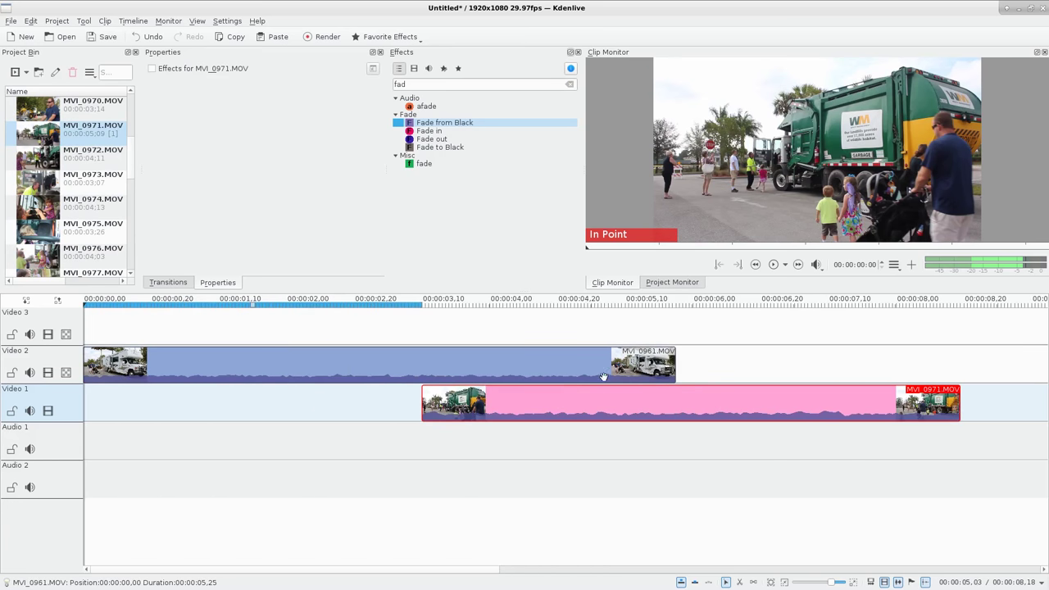
{"action": "left_click", "coordinate": [674, 386]}
{"action": "left_click_drag", "start_coordinate": [420, 330], "coordinate": [487, 329]}
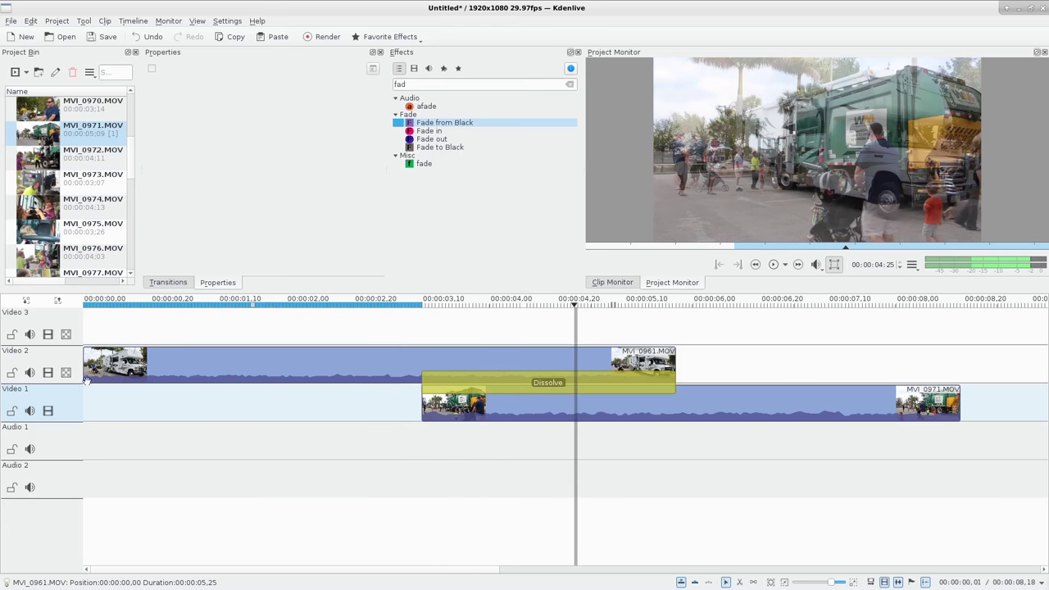
Step: Mute the Video 2 and Video 1 tracks and play the dissolve from the start of the overlap
{"action": "key", "text": "space"}
{"action": "left_click", "coordinate": [29, 411]}
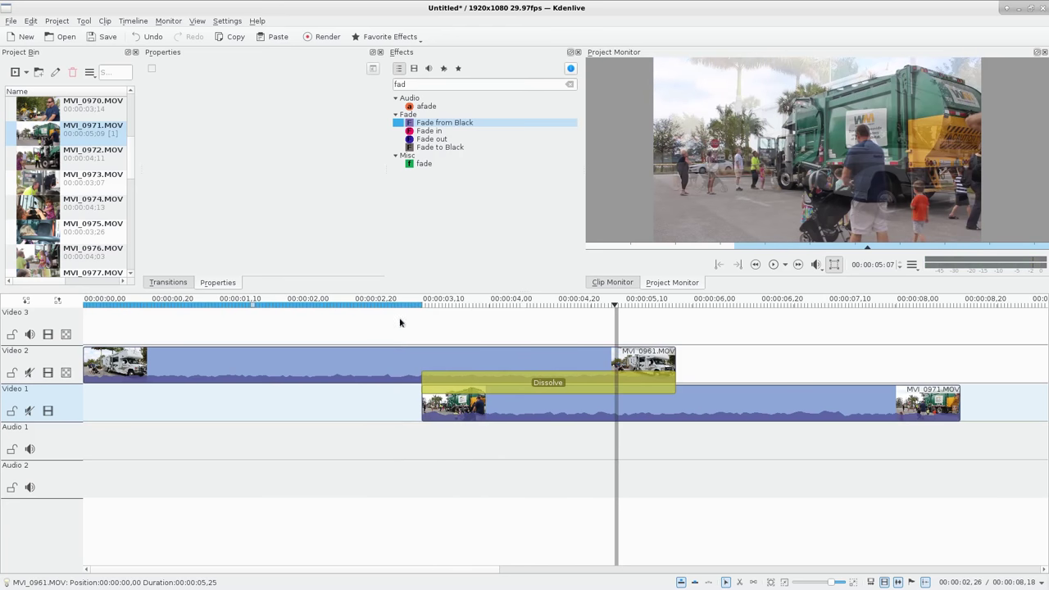
{"action": "left_click", "coordinate": [423, 318]}
{"action": "key", "text": "space"}
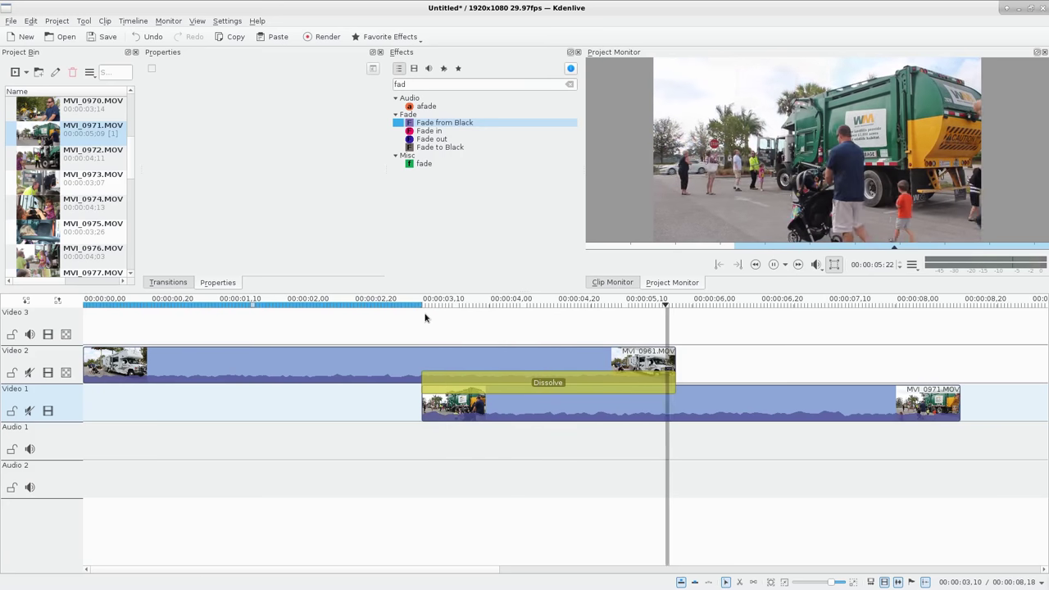
Step: Inspect the frames before, after and in the middle of the dissolve, leaving the playhead at 00:00:04:10
{"action": "left_click", "coordinate": [190, 332]}
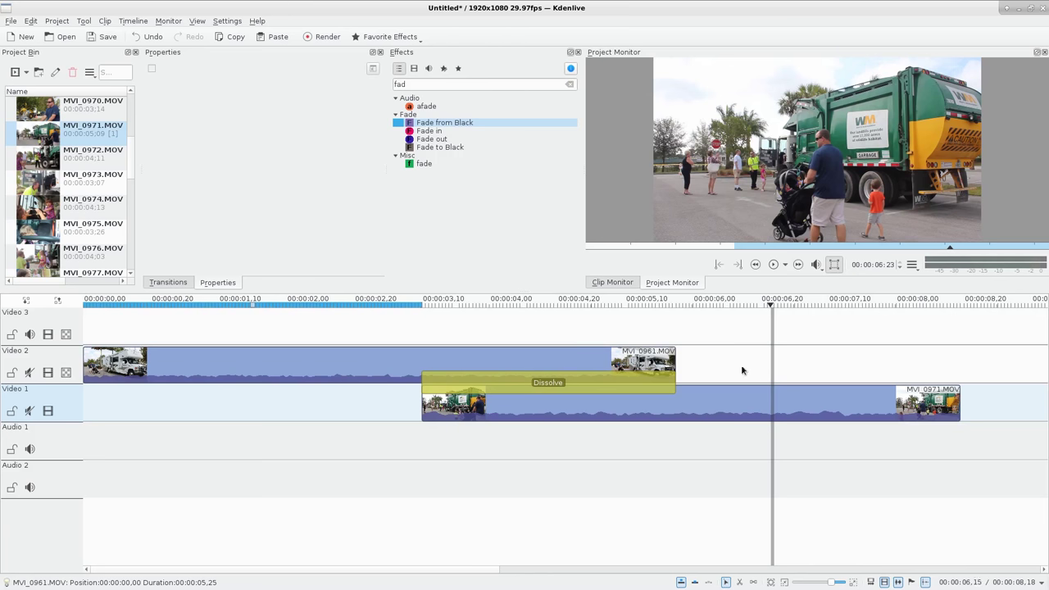
{"action": "left_click", "coordinate": [416, 336]}
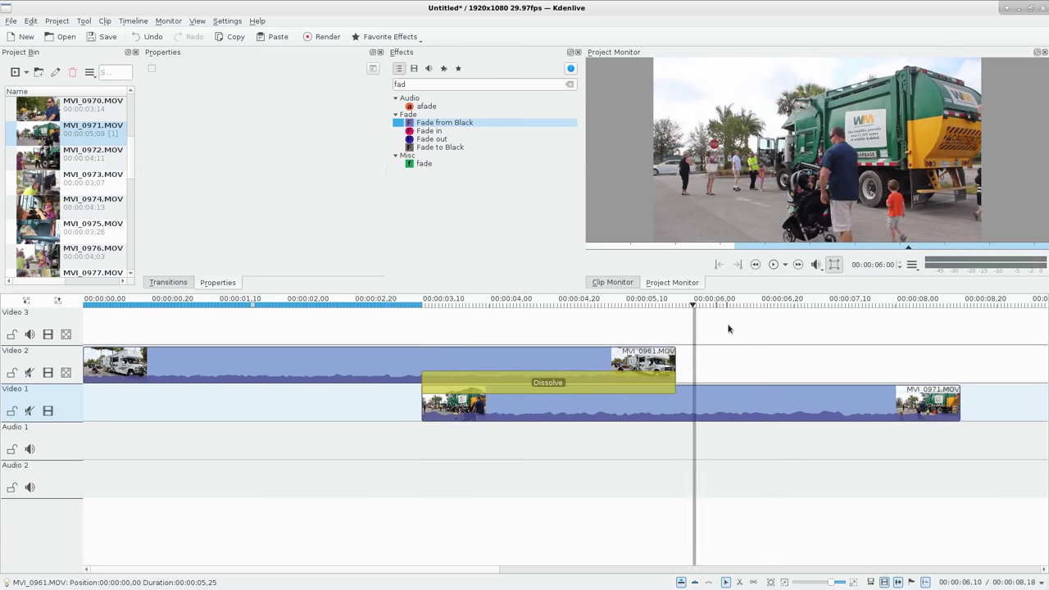
{"action": "left_click", "coordinate": [728, 328]}
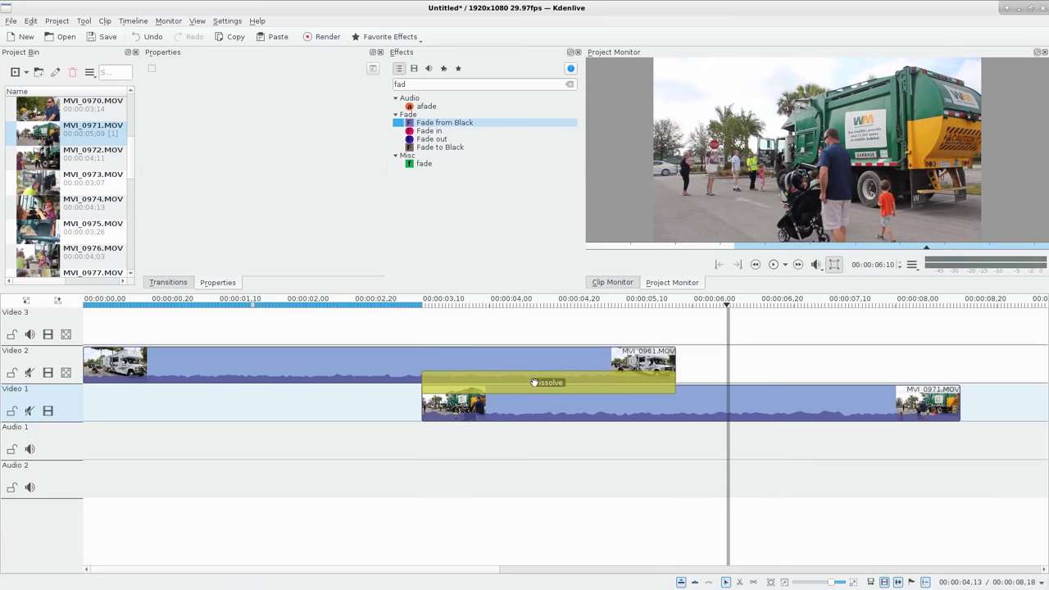
{"action": "left_click", "coordinate": [527, 332]}
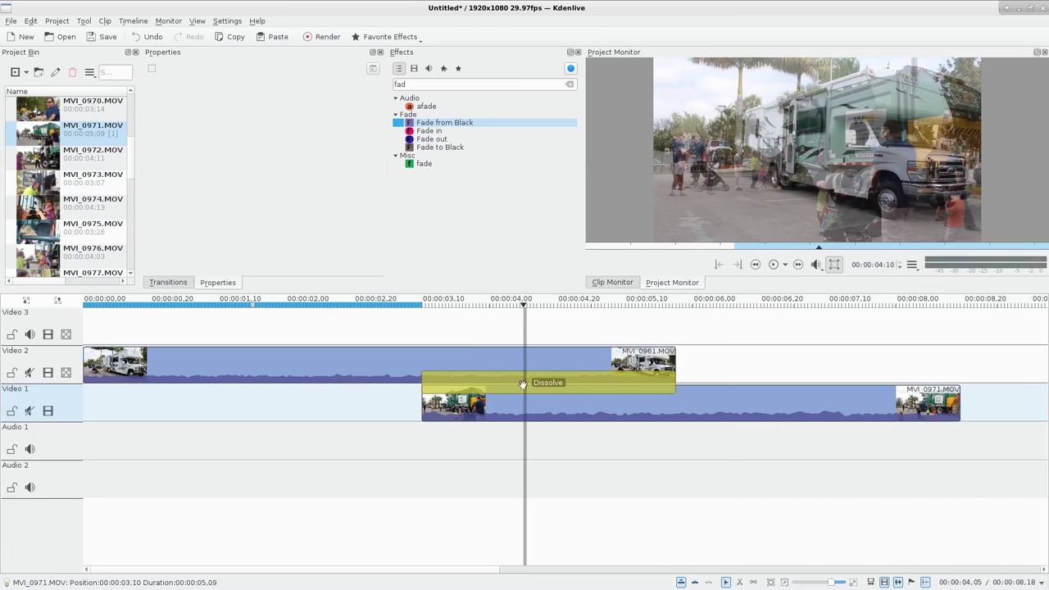
Step: Delete the Dissolve transition and add it again from the end of MVI_0961.MOV on Video 2
{"action": "left_click", "coordinate": [630, 389]}
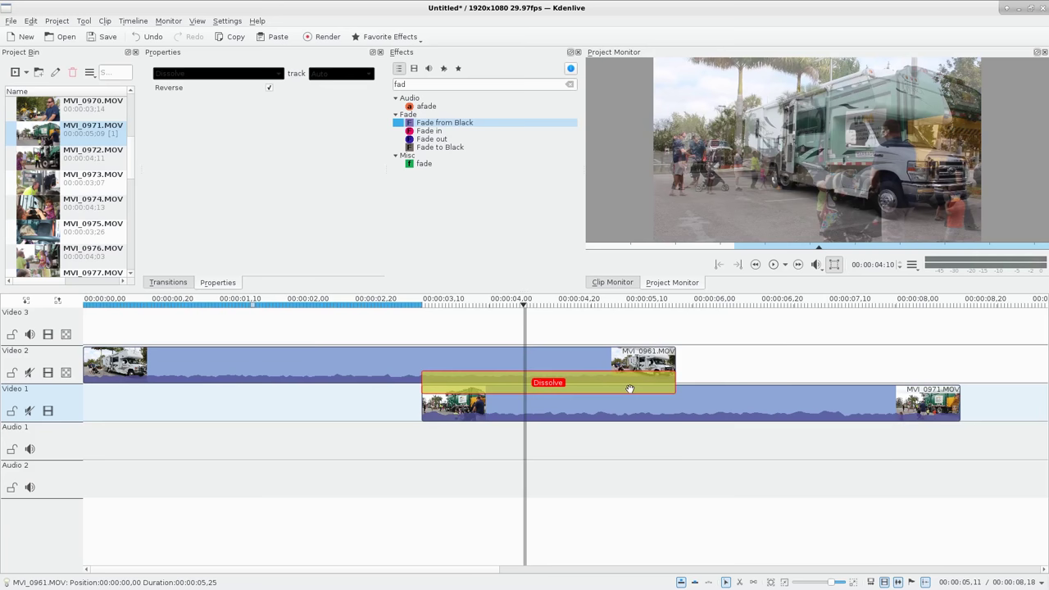
{"action": "key", "text": "Delete"}
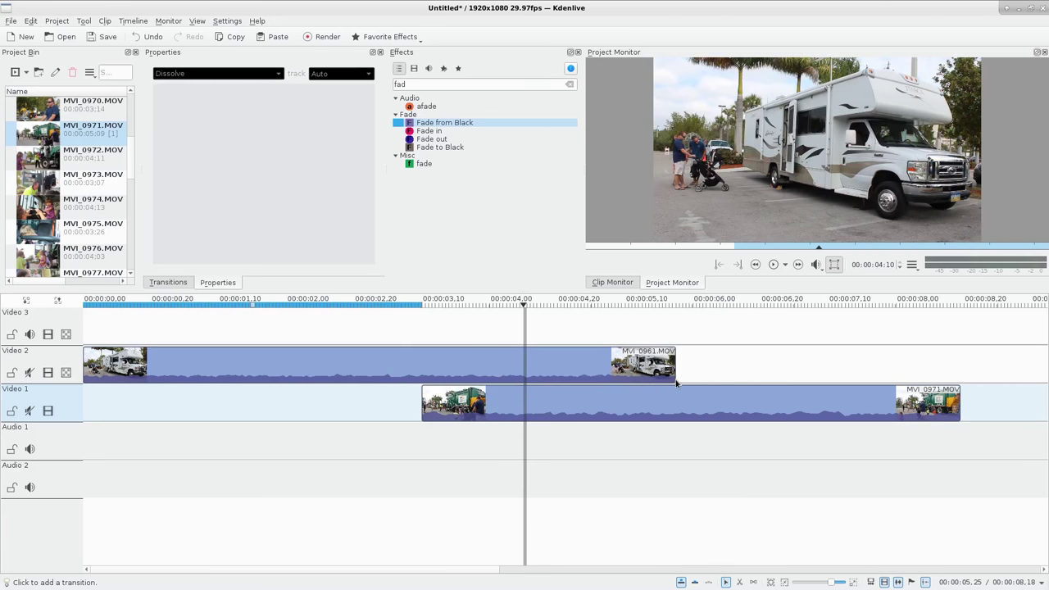
{"action": "left_click", "coordinate": [676, 382]}
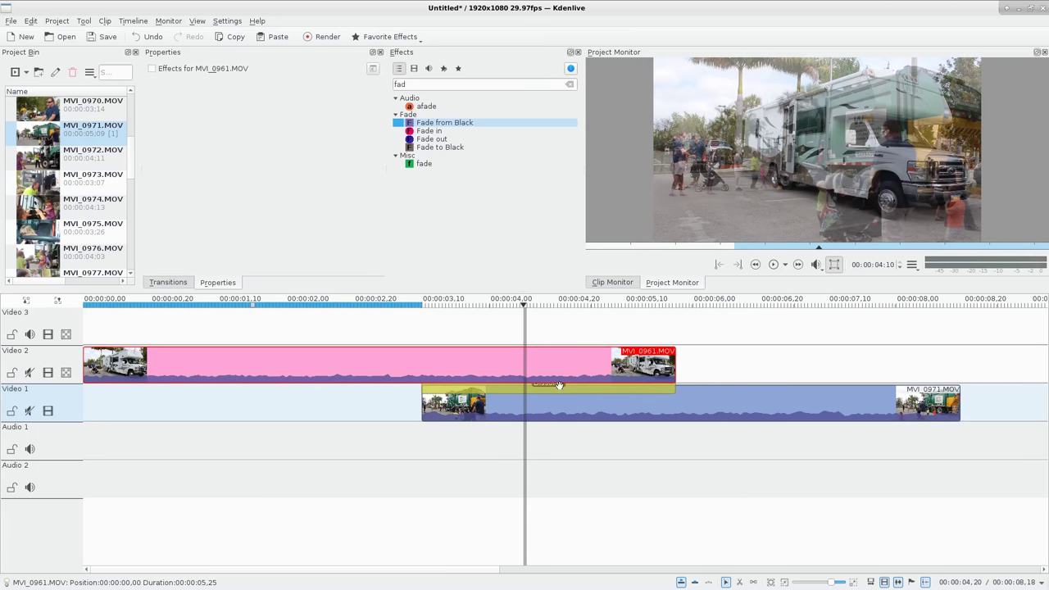
Step: Select the Dissolve transition and look through the available transition types without changing it
{"action": "left_click", "coordinate": [560, 385]}
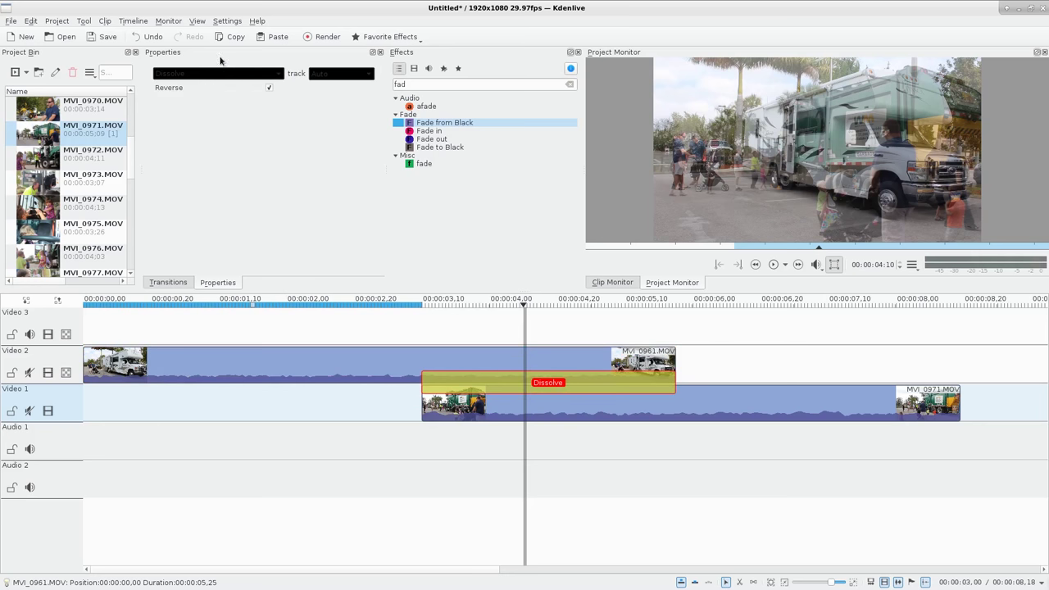
{"action": "left_click", "coordinate": [218, 73]}
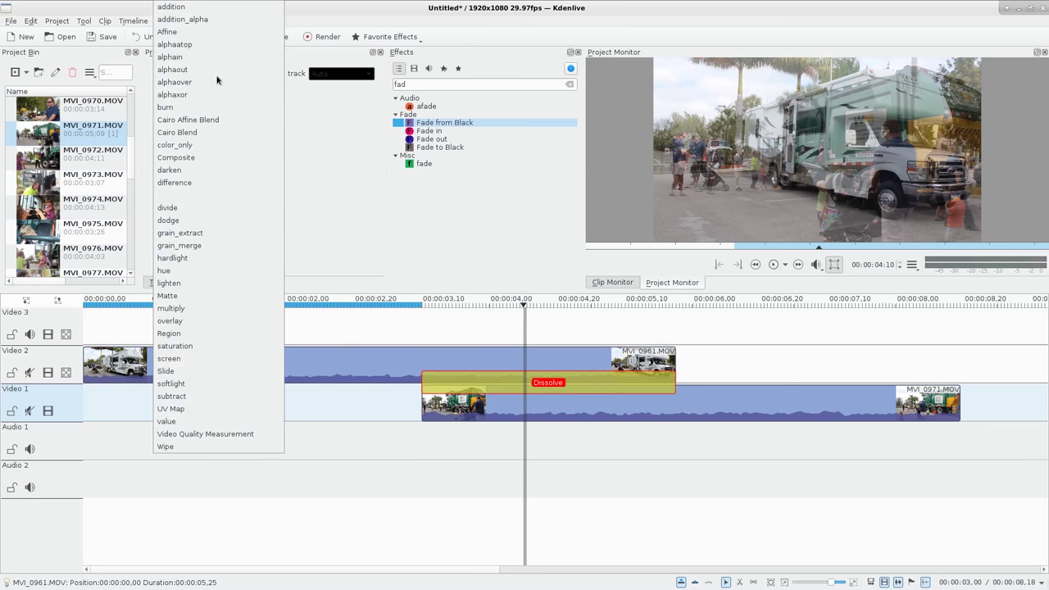
{"action": "key", "text": "Escape"}
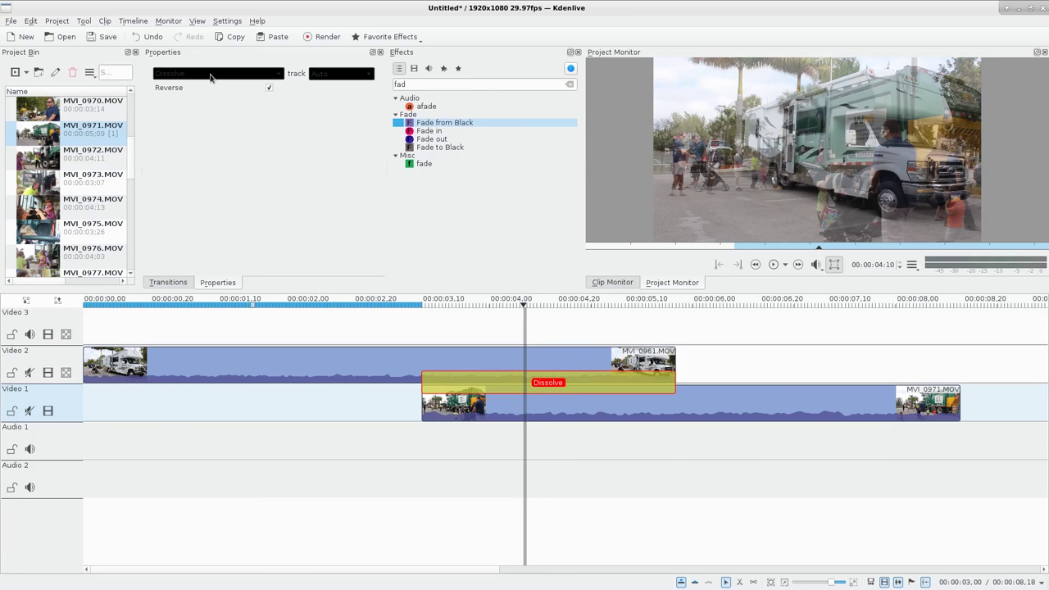
Step: Change the Dissolve transition between the two truck clips to Wipe, then play and scrub through the overlap
{"action": "left_click", "coordinate": [210, 76]}
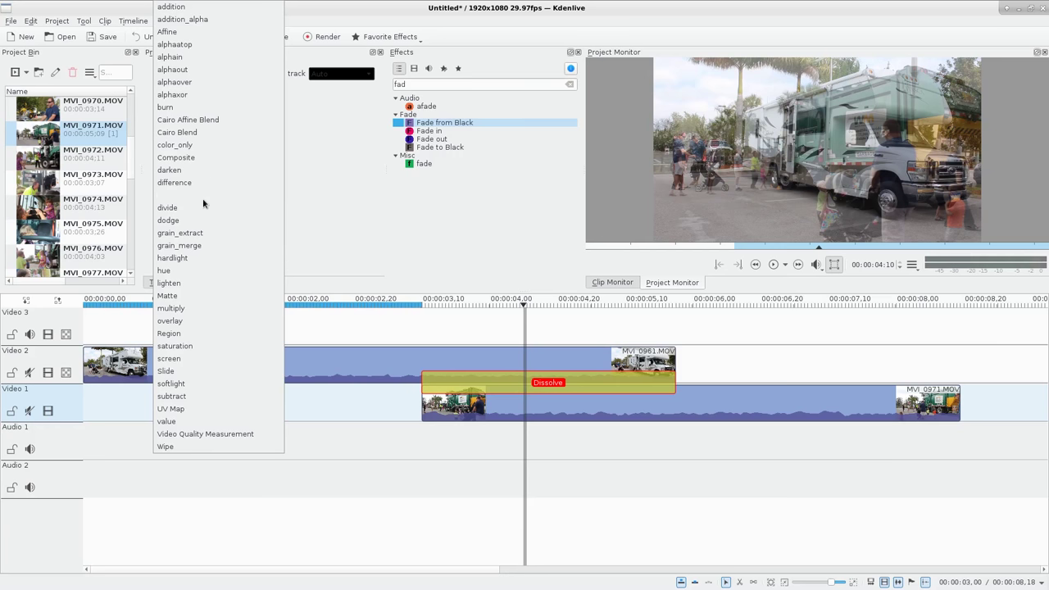
{"action": "left_click", "coordinate": [195, 446]}
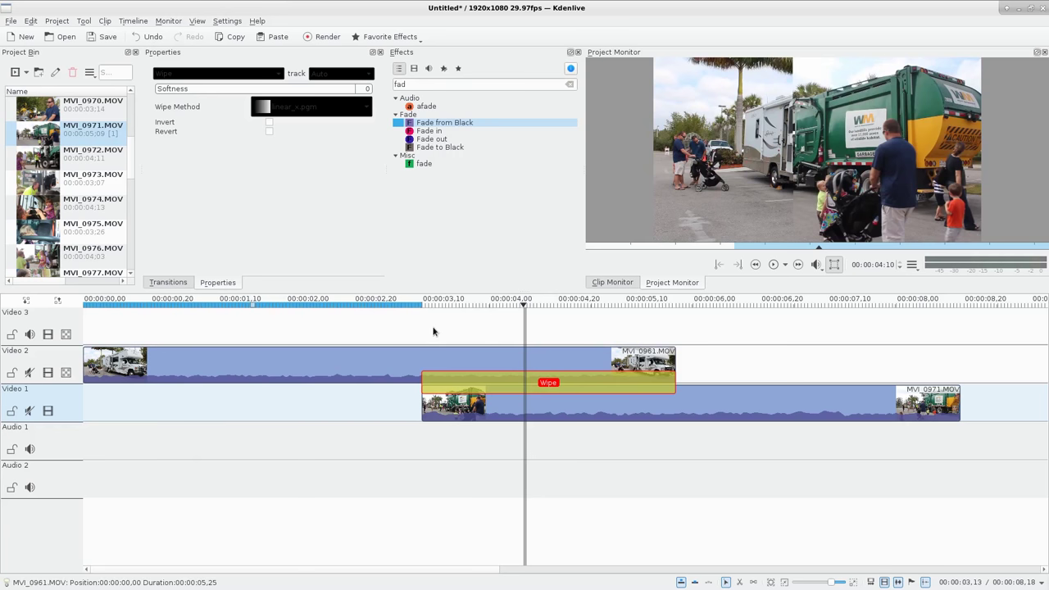
{"action": "left_click", "coordinate": [423, 349]}
{"action": "key", "text": "space"}
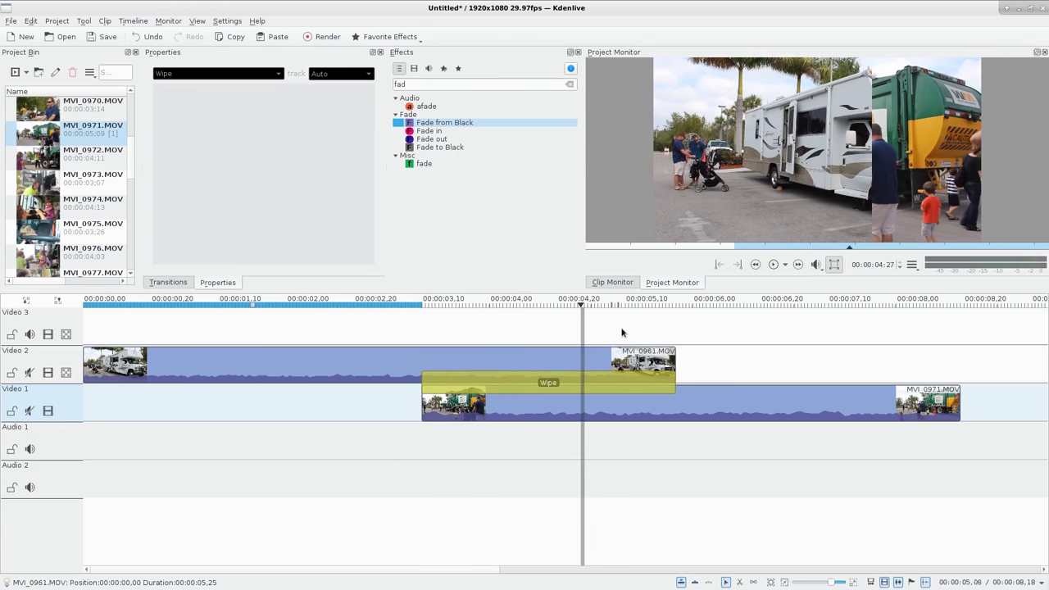
{"action": "key", "text": "space"}
{"action": "left_click", "coordinate": [583, 328]}
{"action": "left_click_drag", "start_coordinate": [503, 341], "coordinate": [531, 358]}
Step: Turn on Invert for the Wipe transition and play it from just before the overlap
{"action": "left_click", "coordinate": [513, 377]}
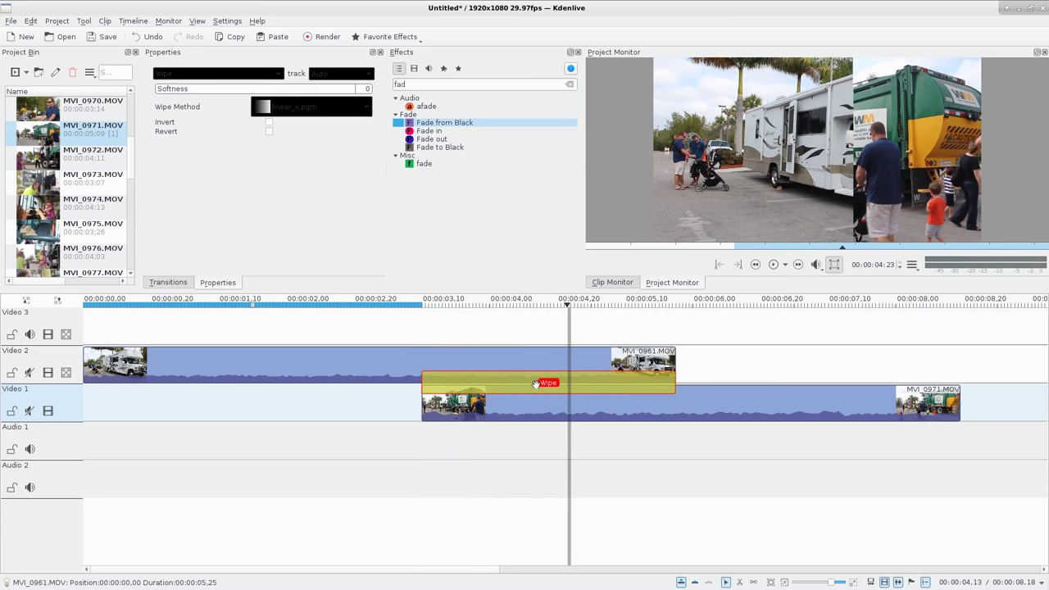
{"action": "left_click", "coordinate": [268, 123]}
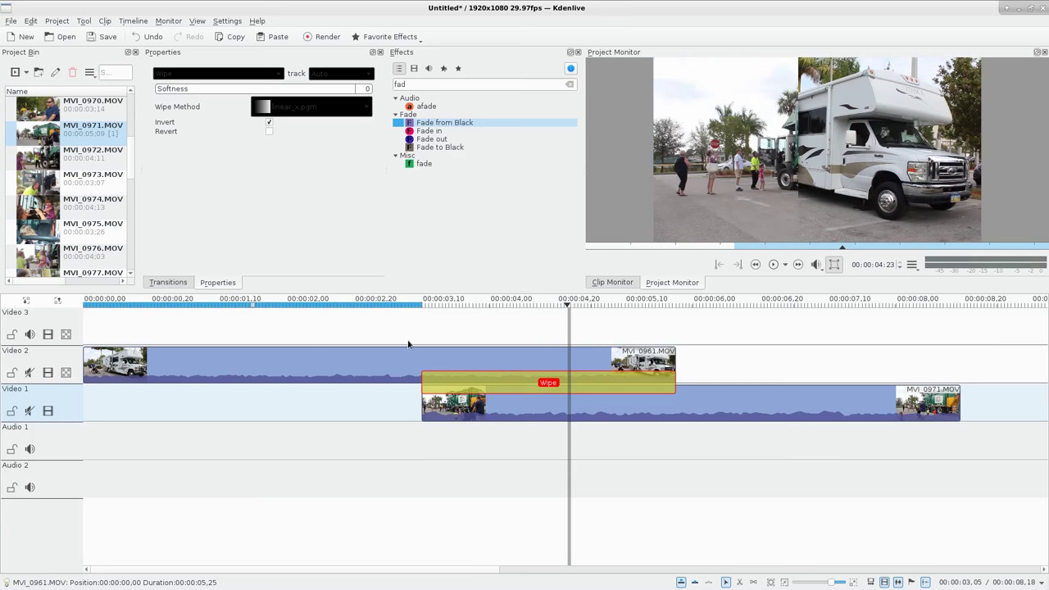
{"action": "left_click", "coordinate": [406, 332]}
{"action": "key", "text": "space"}
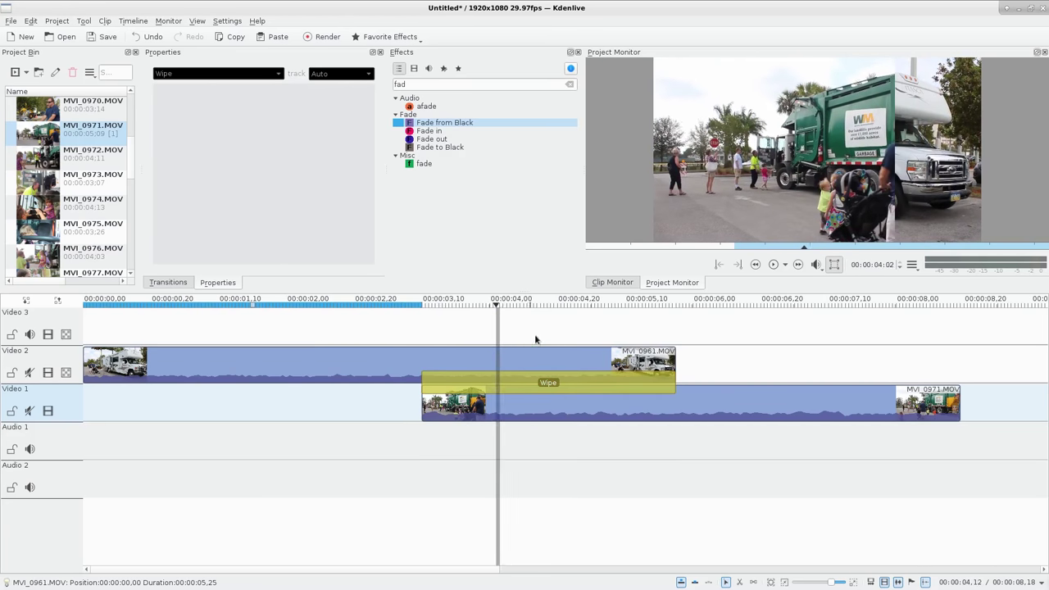
{"action": "key", "text": "space"}
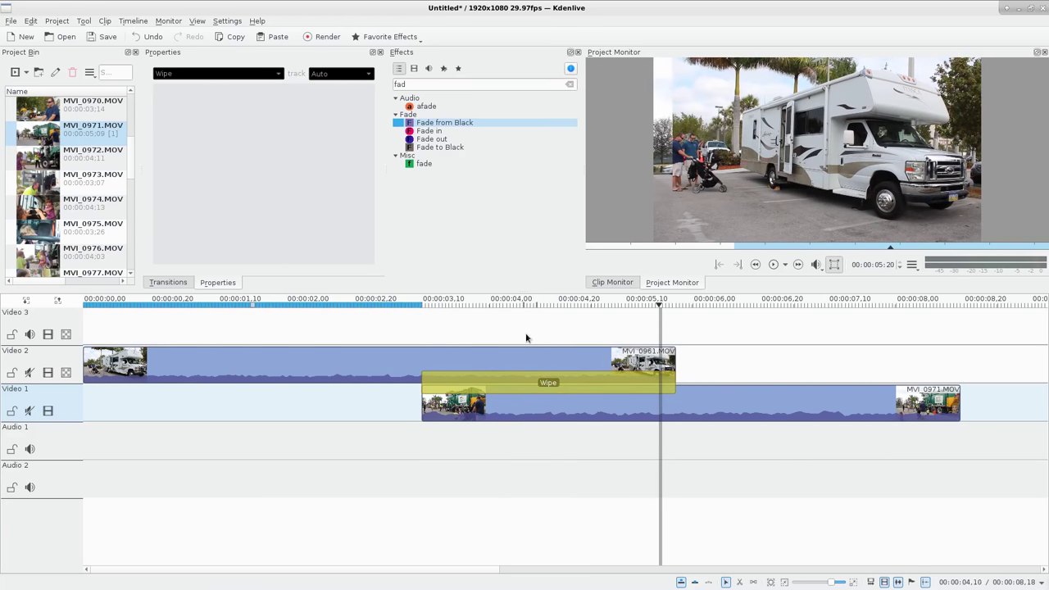
Step: Place the playhead mid-overlap at 00:00:04:10, turn on Revert for the Wipe, and scrub through the transition's first part
{"action": "left_click", "coordinate": [524, 329]}
{"action": "left_click", "coordinate": [543, 385]}
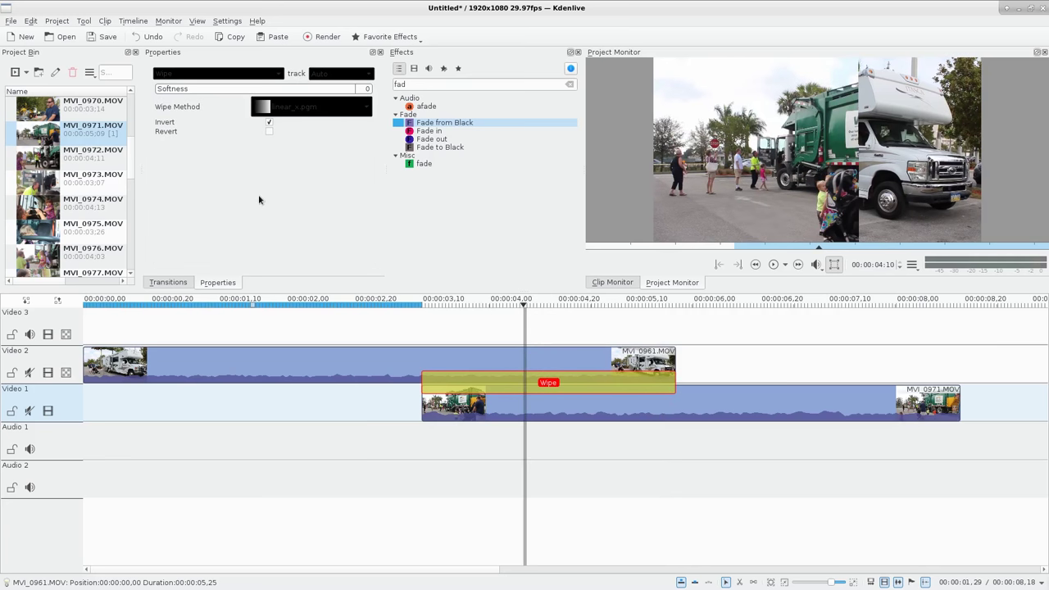
{"action": "left_click", "coordinate": [270, 132]}
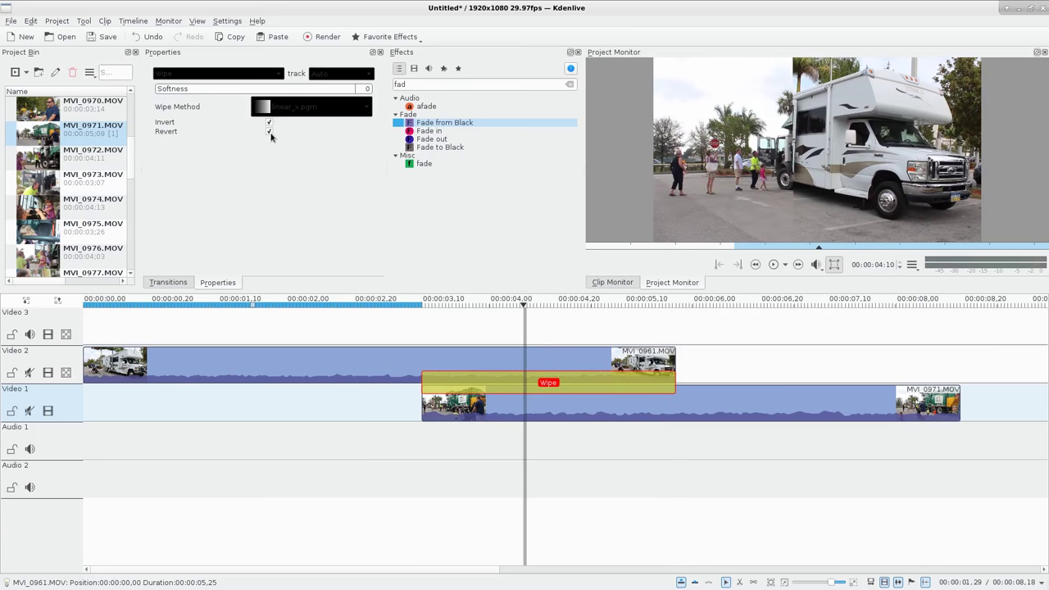
{"action": "left_click_drag", "start_coordinate": [416, 328], "coordinate": [484, 335]}
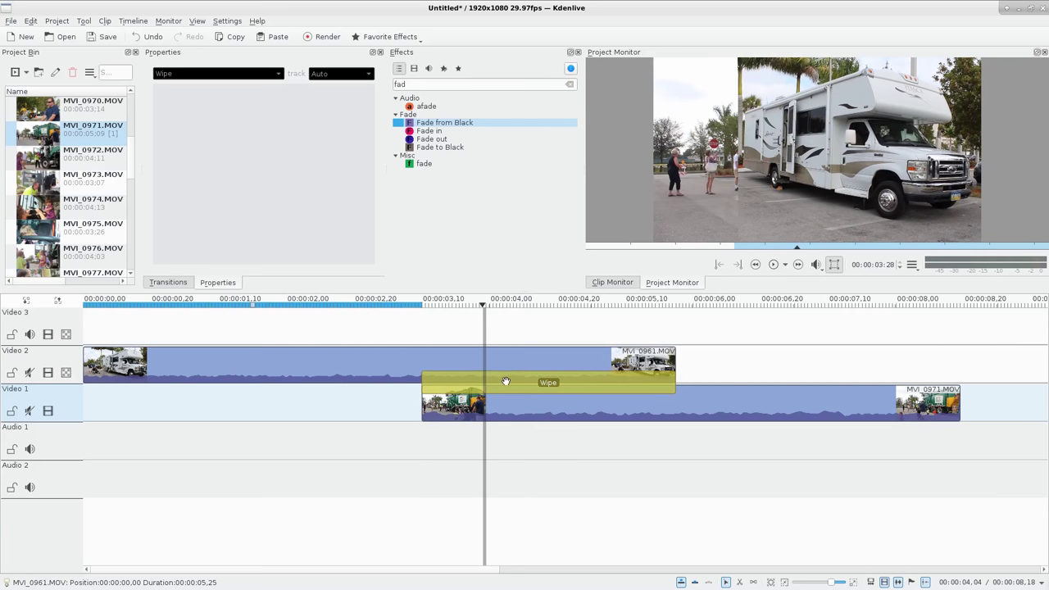
Step: Turn off both Revert and Invert for the Wipe transition and scrub to the middle of the overlap
{"action": "left_click", "coordinate": [503, 381]}
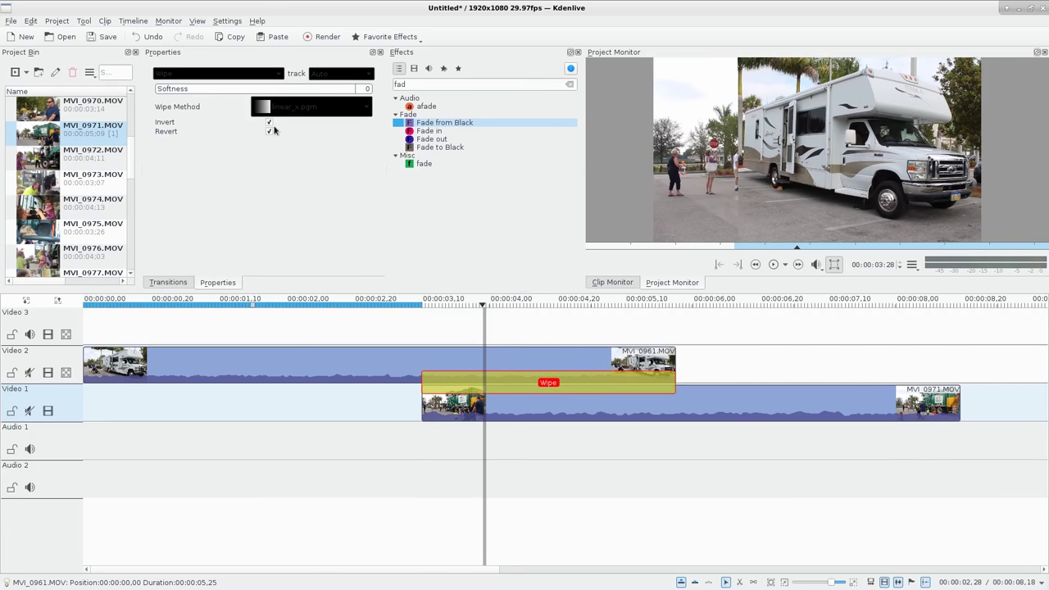
{"action": "left_click", "coordinate": [269, 132]}
{"action": "left_click", "coordinate": [270, 122]}
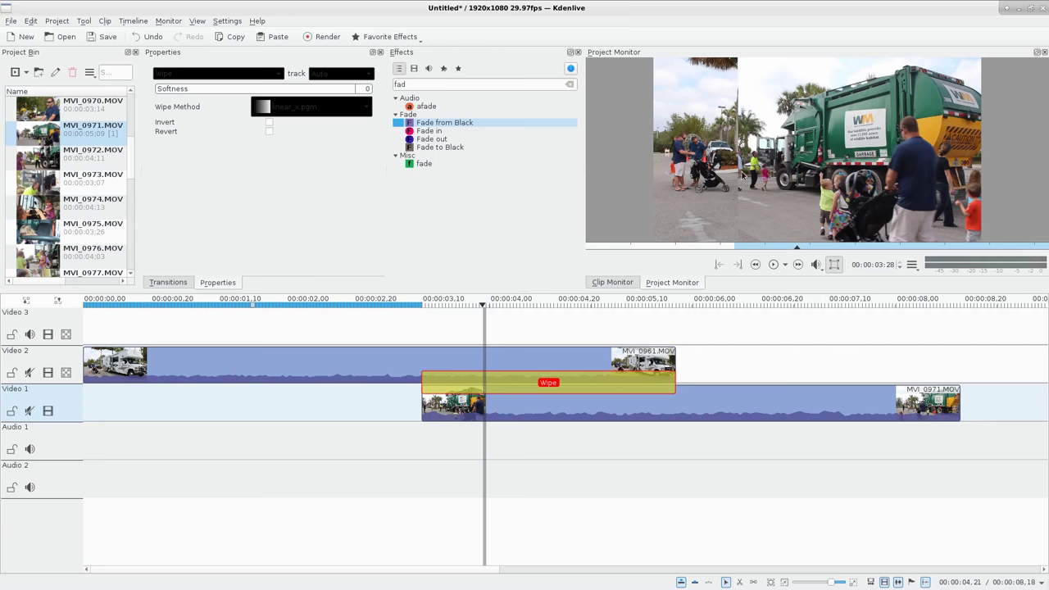
{"action": "left_click_drag", "start_coordinate": [483, 328], "coordinate": [528, 335]}
Step: Set the Wipe transition's softness to 16 and scrub through the overlap to examine the blended edge
{"action": "left_click", "coordinate": [518, 375]}
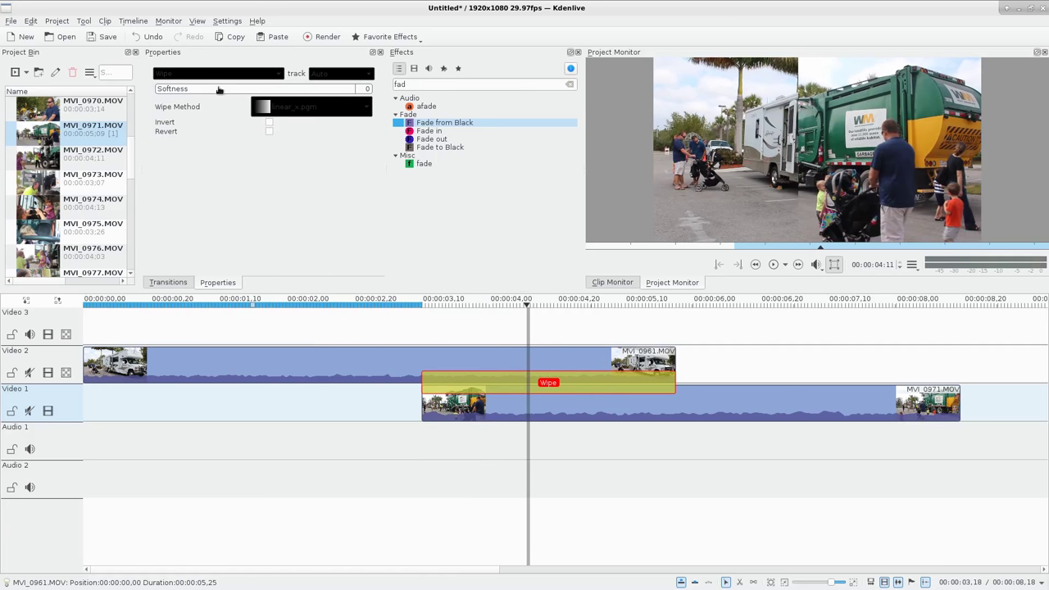
{"action": "left_click_drag", "start_coordinate": [157, 90], "coordinate": [188, 98]}
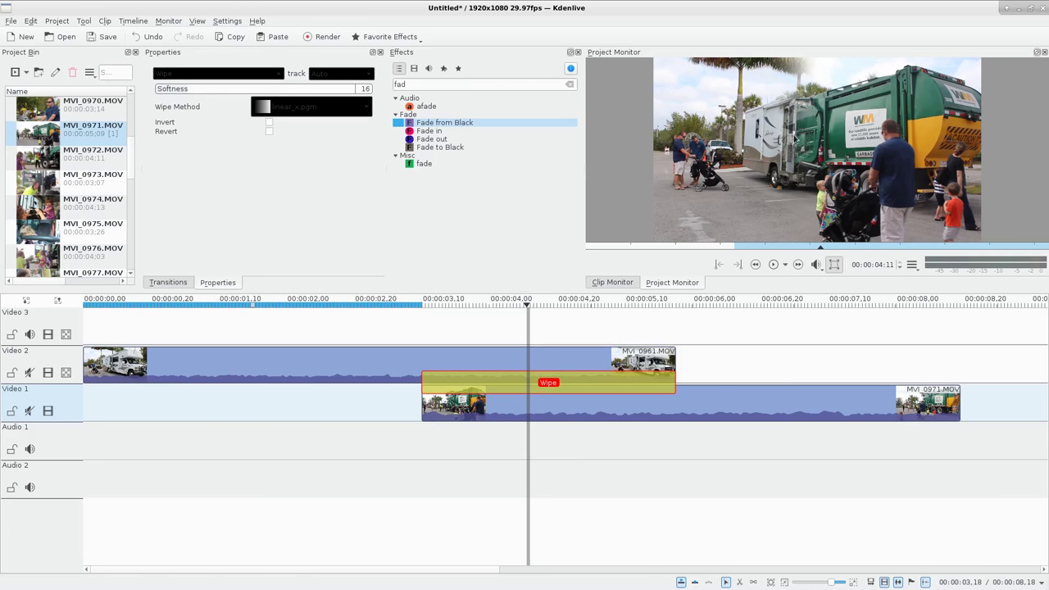
{"action": "left_click", "coordinate": [429, 323]}
{"action": "left_click_drag", "start_coordinate": [430, 323], "coordinate": [611, 332]}
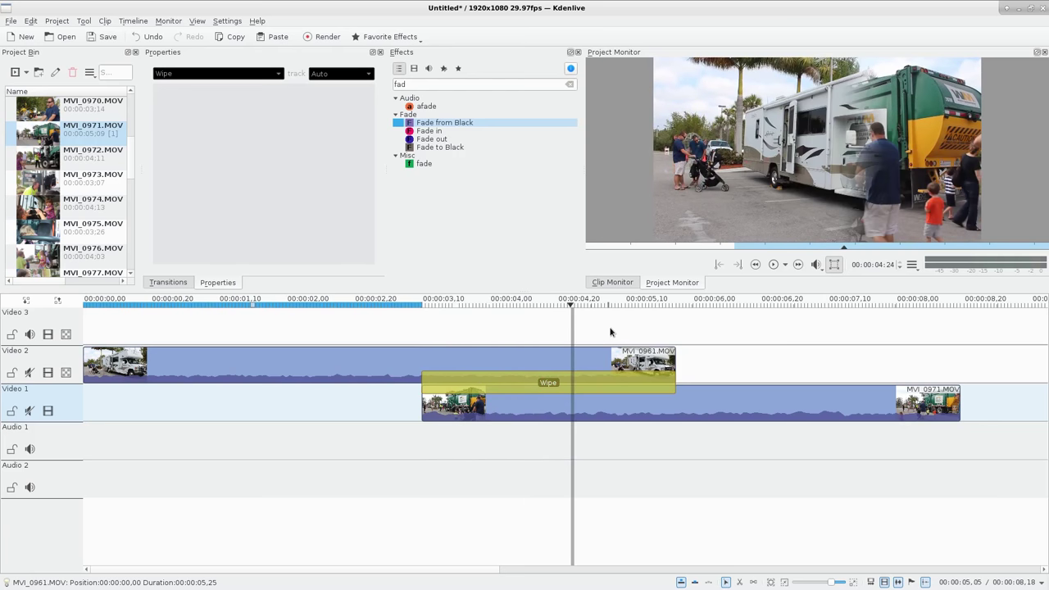
Step: Set the Wipe transition's softness back to 0 and scrub through the beginning of the overlap
{"action": "left_click", "coordinate": [533, 383]}
{"action": "left_click_drag", "start_coordinate": [190, 91], "coordinate": [143, 93]}
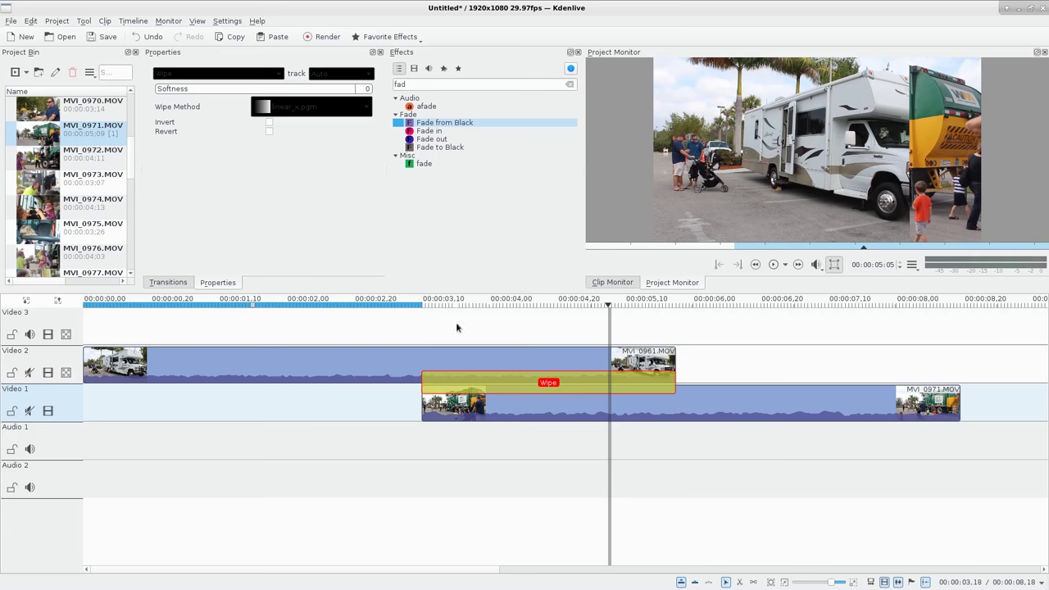
{"action": "left_click_drag", "start_coordinate": [433, 332], "coordinate": [471, 332]}
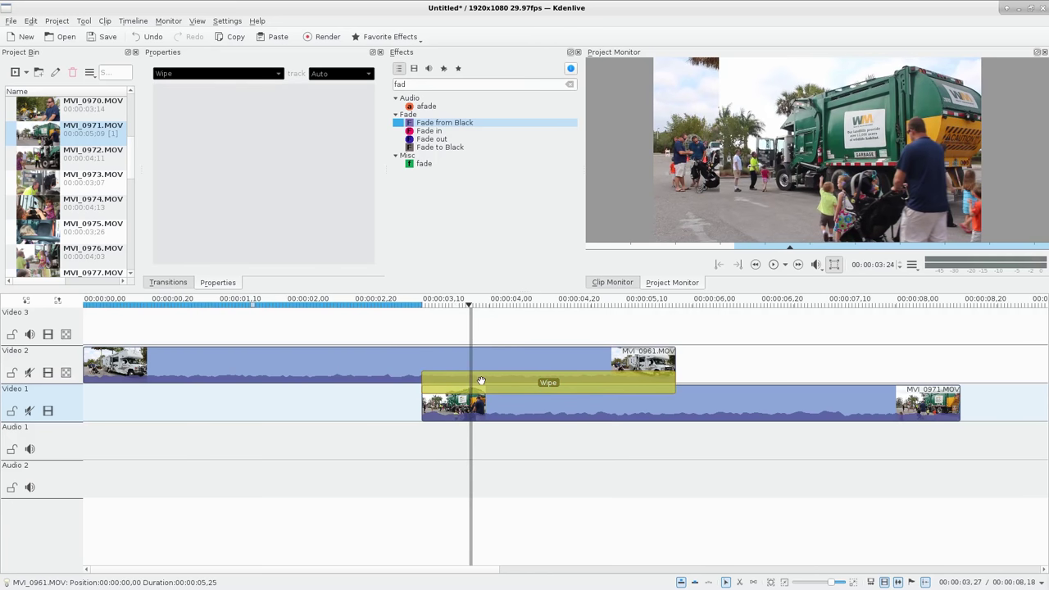
Step: Set the wipe method to bi-linear_x.pgm and scrub through the overlap
{"action": "left_click", "coordinate": [481, 382]}
{"action": "left_click", "coordinate": [286, 106]}
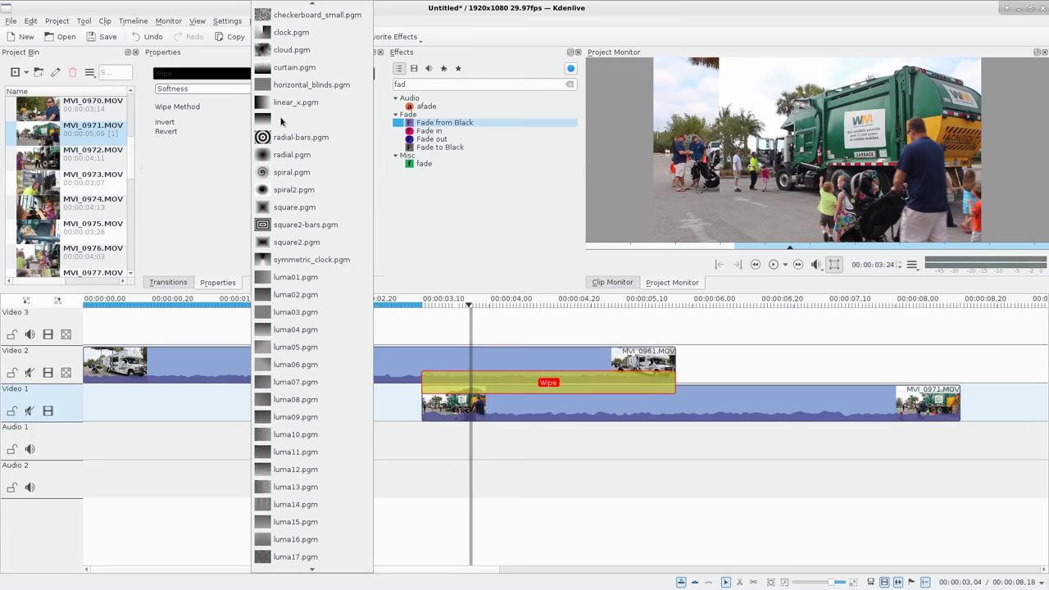
{"action": "scroll", "coordinate": [293, 273], "scroll_direction": "up", "scroll_amount": 2}
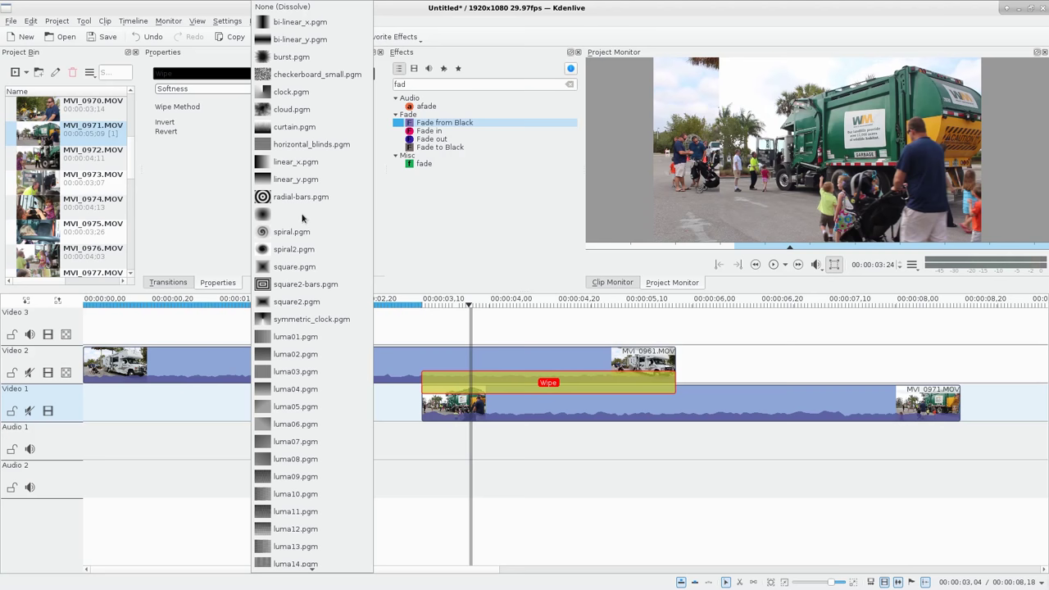
{"action": "left_click", "coordinate": [301, 28]}
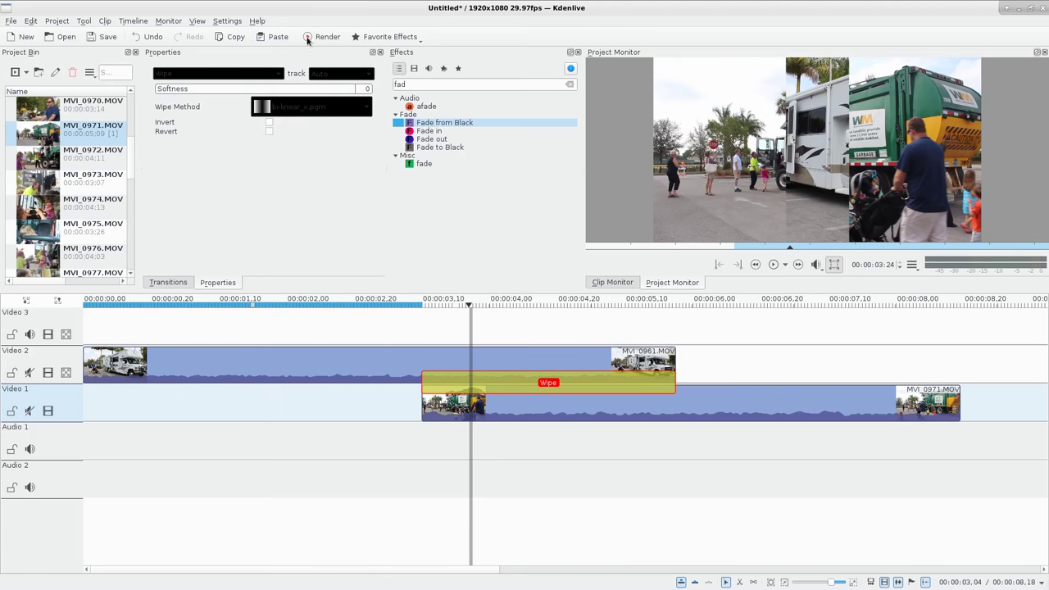
{"action": "left_click", "coordinate": [416, 335]}
{"action": "left_click_drag", "start_coordinate": [424, 335], "coordinate": [608, 339]}
Step: Set the bi-linear wipe's softness to 14, turn on Invert, and play the transition
{"action": "left_click", "coordinate": [534, 384]}
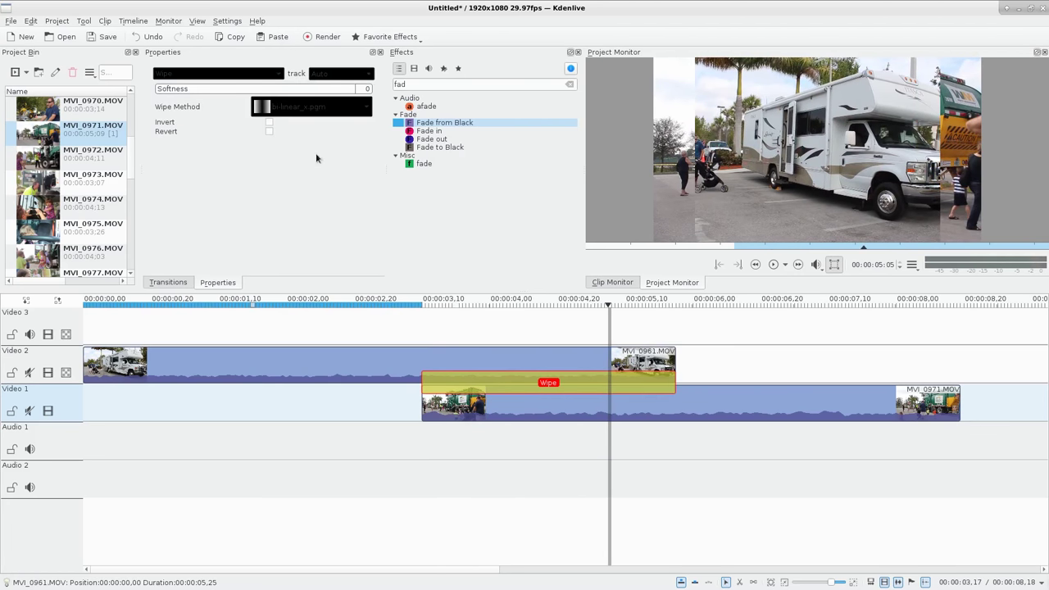
{"action": "left_click_drag", "start_coordinate": [160, 90], "coordinate": [185, 90]}
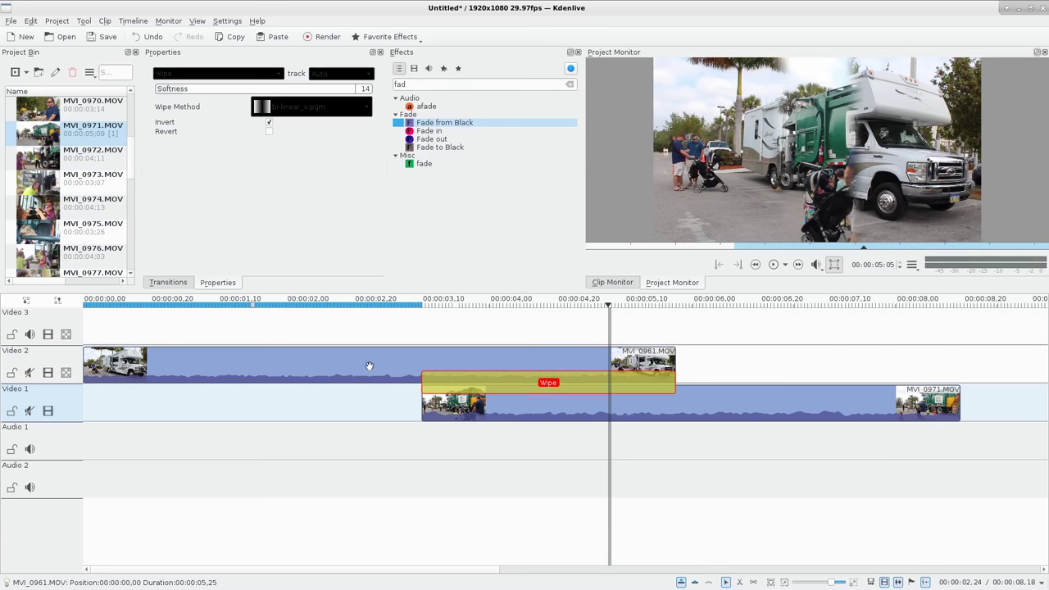
{"action": "left_click", "coordinate": [434, 334]}
{"action": "key", "text": "space"}
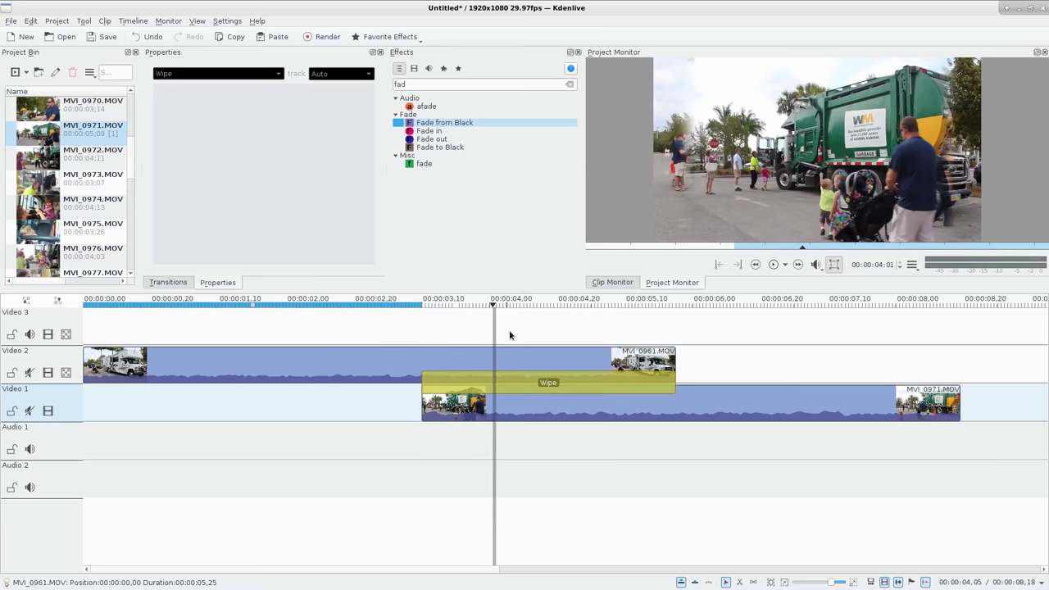
{"action": "key", "text": "space"}
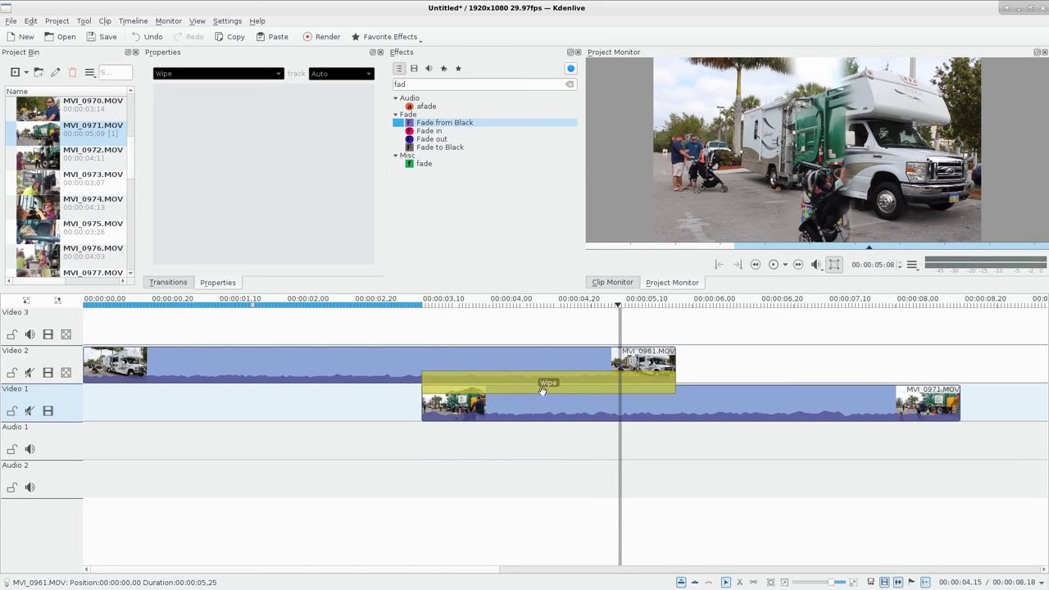
Step: Look through the wipe methods and choose radial.pgm for the Wipe transition
{"action": "left_click", "coordinate": [545, 385]}
{"action": "left_click", "coordinate": [256, 110]}
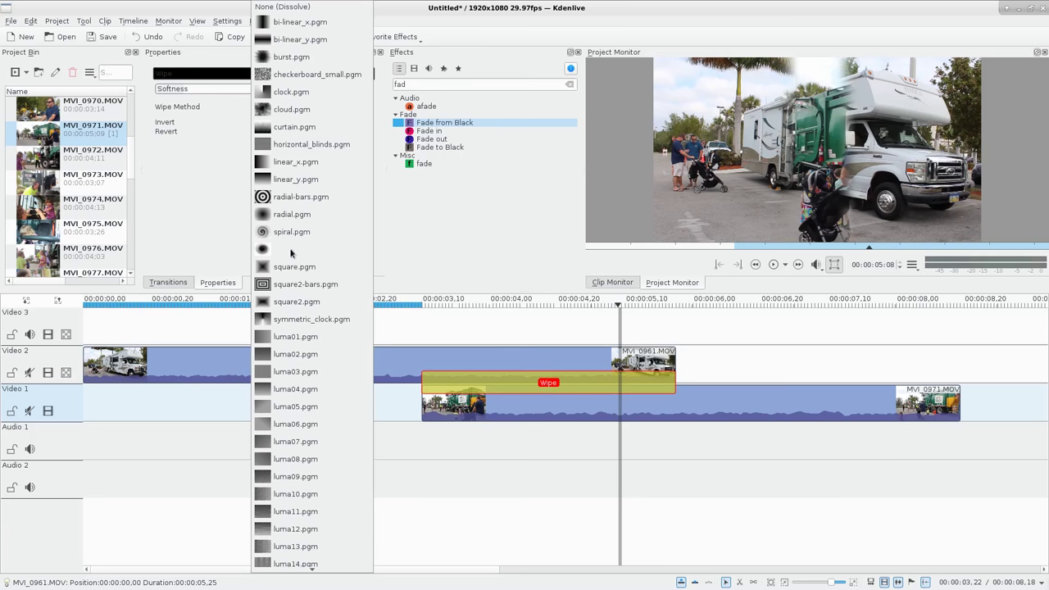
{"action": "scroll", "coordinate": [285, 215], "scroll_direction": "down", "scroll_amount": 2}
{"action": "scroll", "coordinate": [285, 214], "scroll_direction": "up", "scroll_amount": 2}
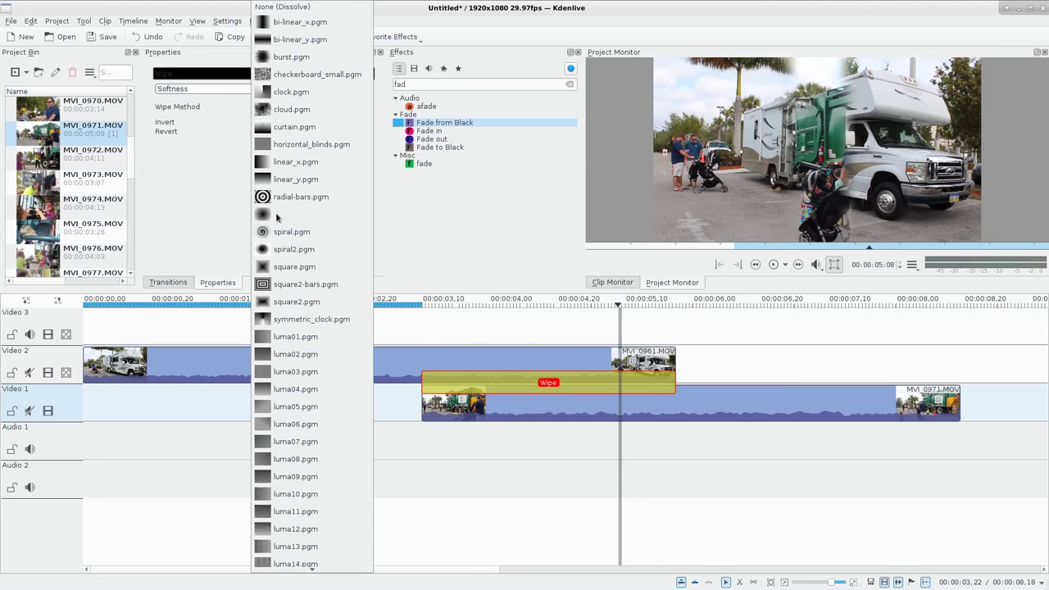
{"action": "left_click", "coordinate": [276, 216]}
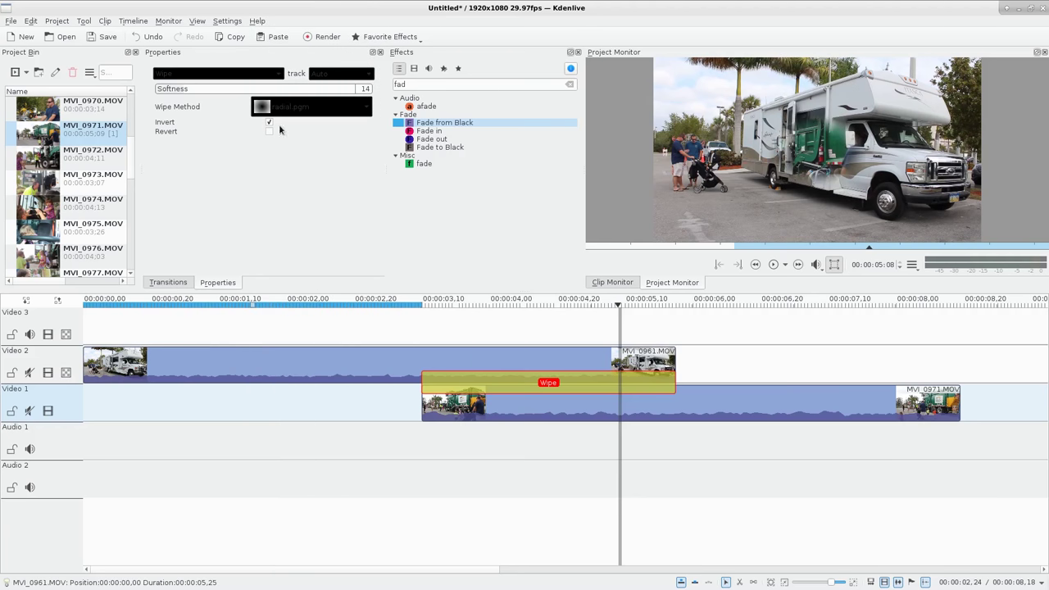
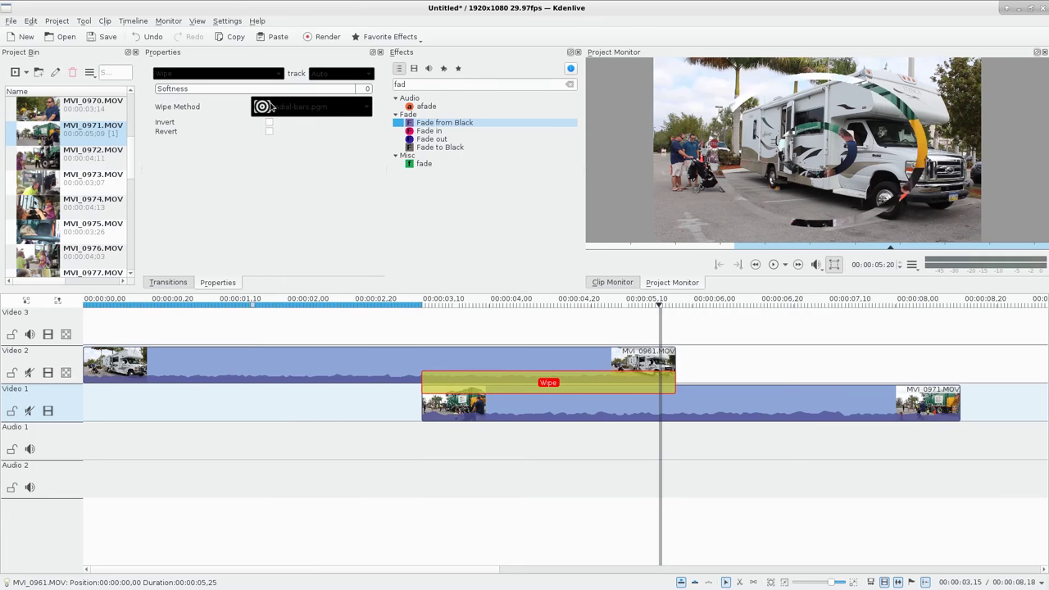
Step: Play the radial-bars wipe from the start of the overlap and stop near the end of the transition
{"action": "left_click", "coordinate": [425, 334]}
{"action": "key", "text": "space"}
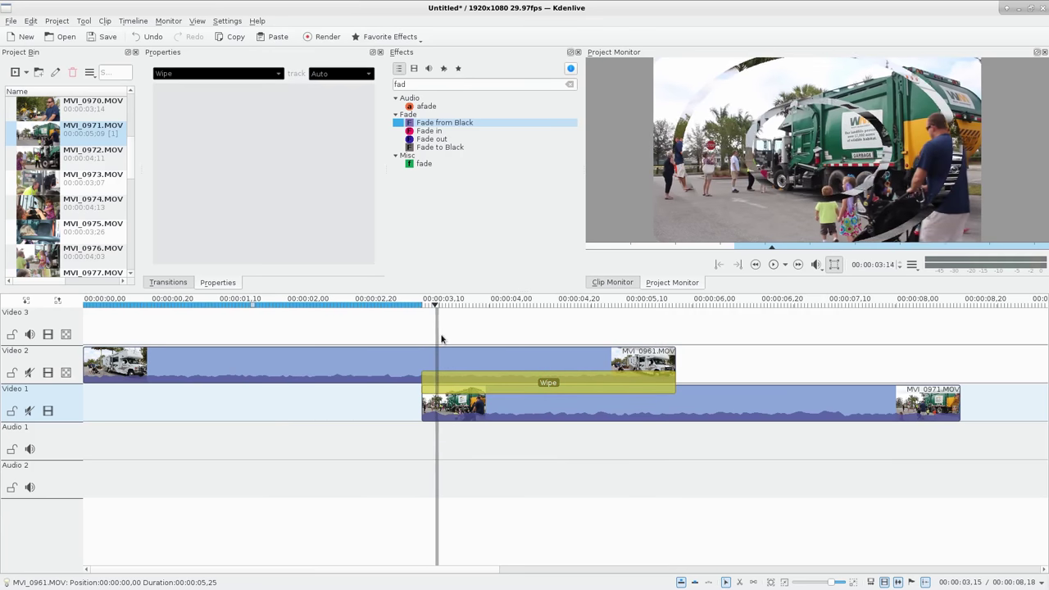
{"action": "key", "text": "space"}
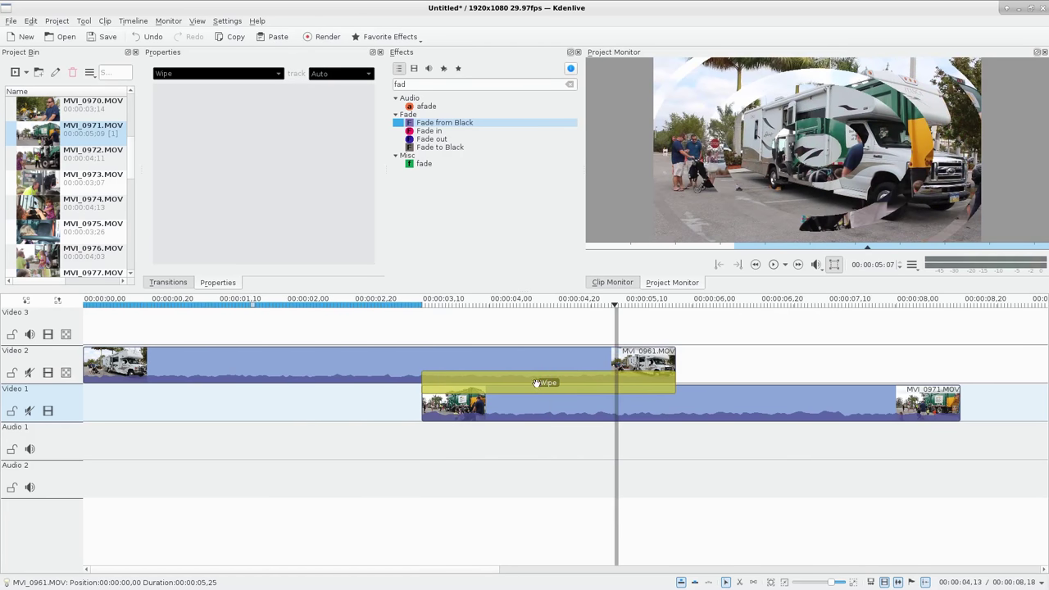
Step: Set the wipe method to luma09.pgm and scrub through the whole overlap
{"action": "left_click", "coordinate": [536, 383]}
{"action": "left_click", "coordinate": [283, 108]}
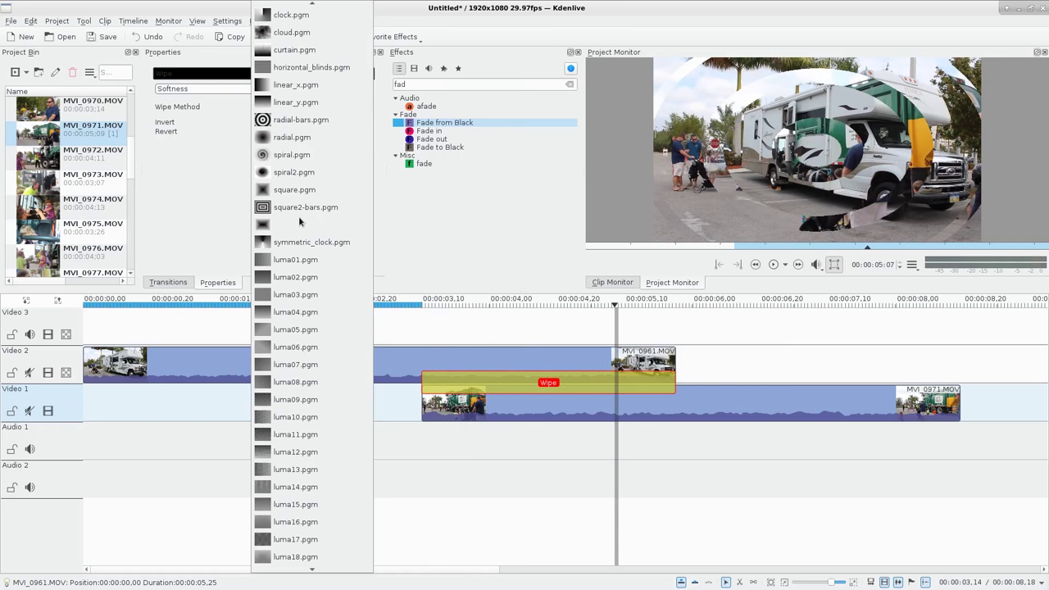
{"action": "left_click", "coordinate": [287, 403]}
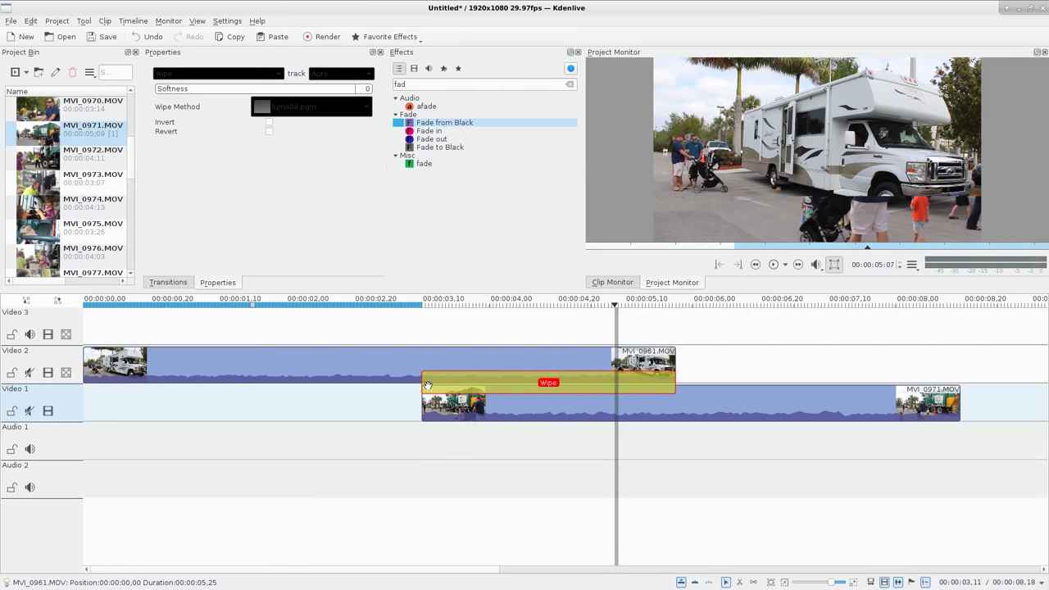
{"action": "left_click_drag", "start_coordinate": [419, 335], "coordinate": [675, 339]}
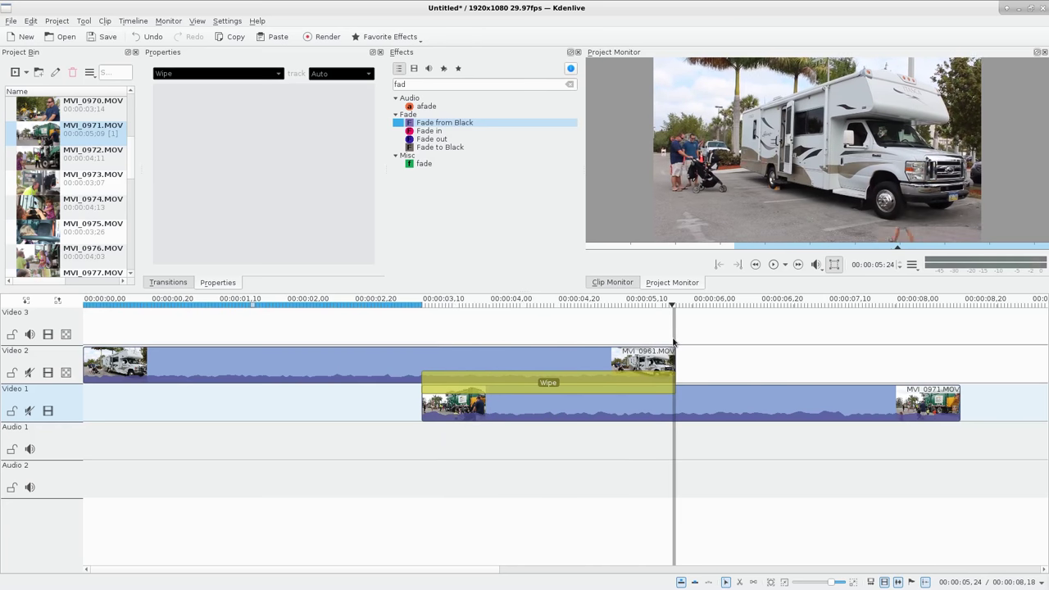
Step: Turn on Revert for the luma09 wipe, then scrub and play through the overlap
{"action": "left_click", "coordinate": [570, 388]}
{"action": "left_click", "coordinate": [270, 132]}
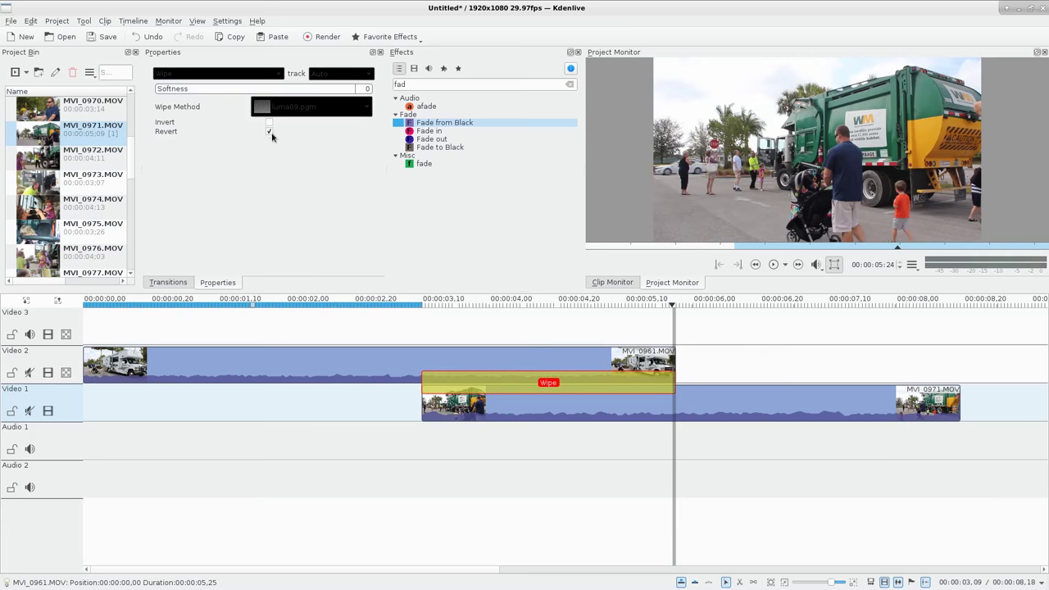
{"action": "left_click_drag", "start_coordinate": [418, 327], "coordinate": [505, 338]}
{"action": "key", "text": "space"}
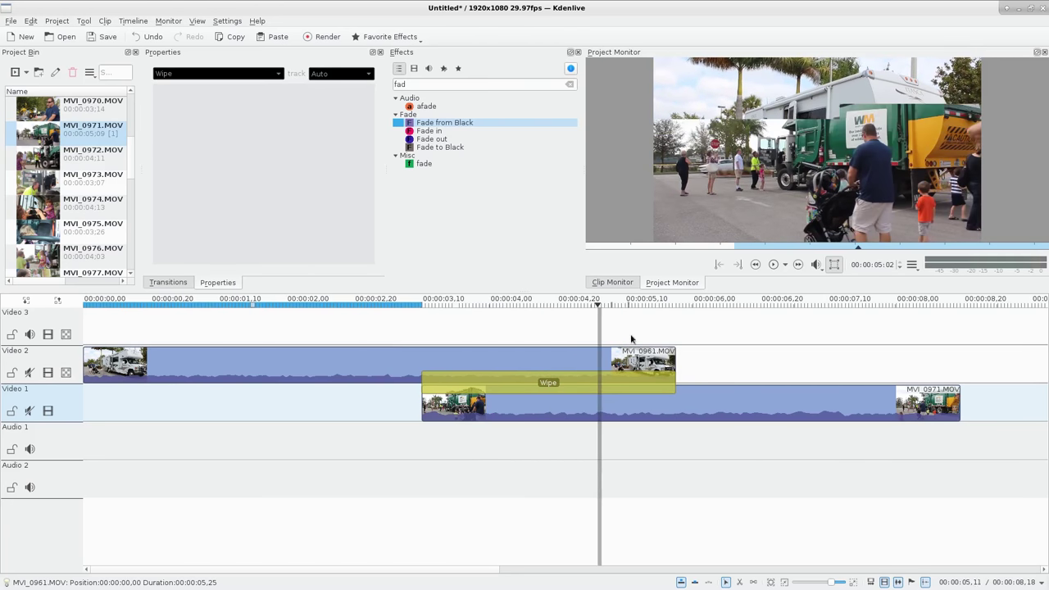
Step: Stop playback, switch the luma09 wipe from Revert to Invert, and scrub through the overlap
{"action": "key", "text": "space"}
{"action": "left_click", "coordinate": [581, 380]}
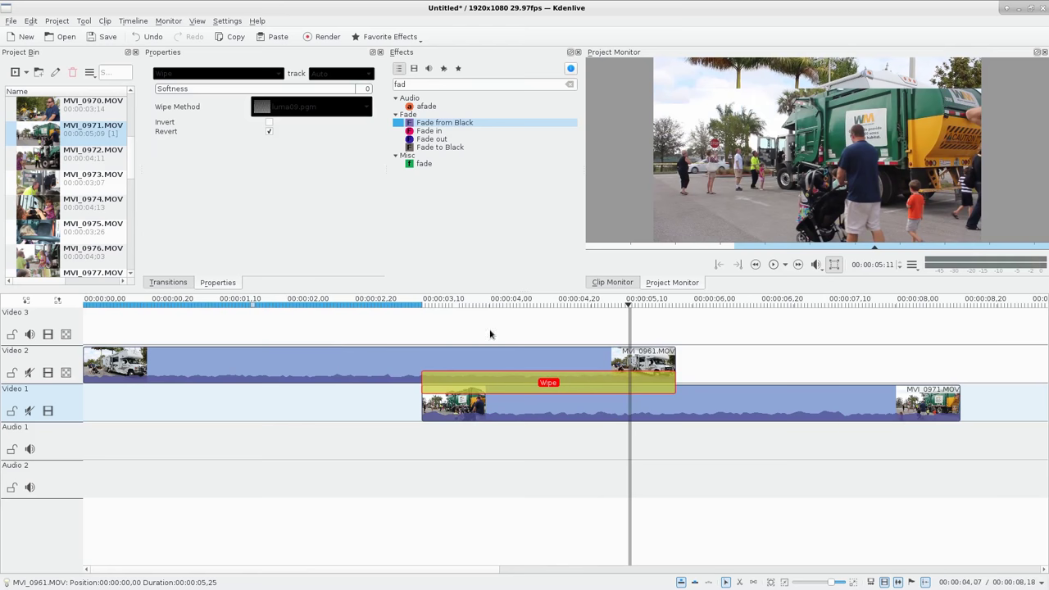
{"action": "left_click", "coordinate": [270, 129]}
{"action": "left_click_drag", "start_coordinate": [415, 334], "coordinate": [557, 345]}
Step: Set the Wipe transition's method to spiral2.pgm and scrub through the overlap
{"action": "left_click", "coordinate": [492, 380]}
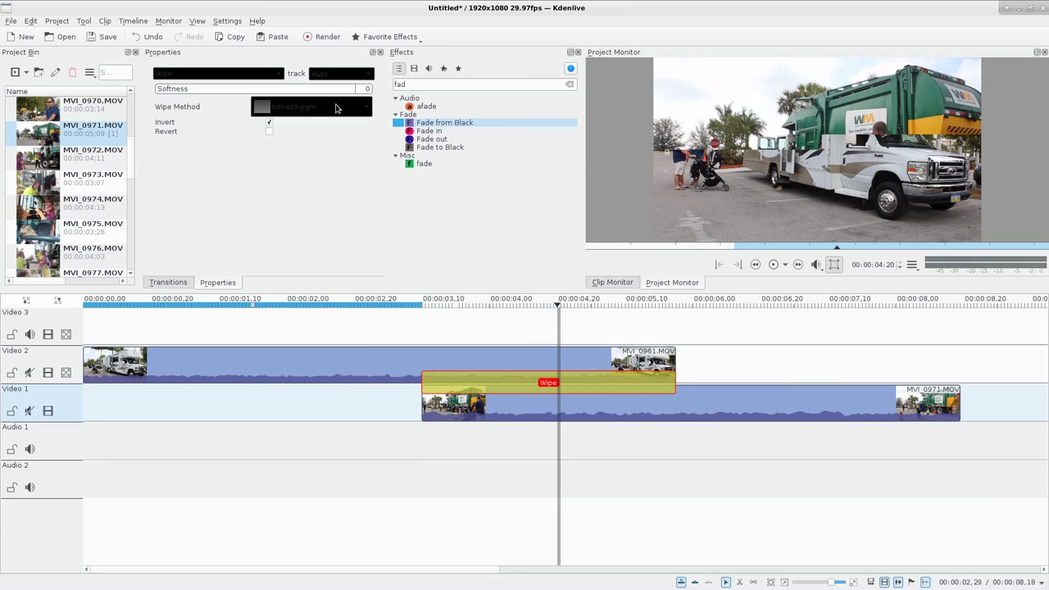
{"action": "left_click", "coordinate": [334, 108]}
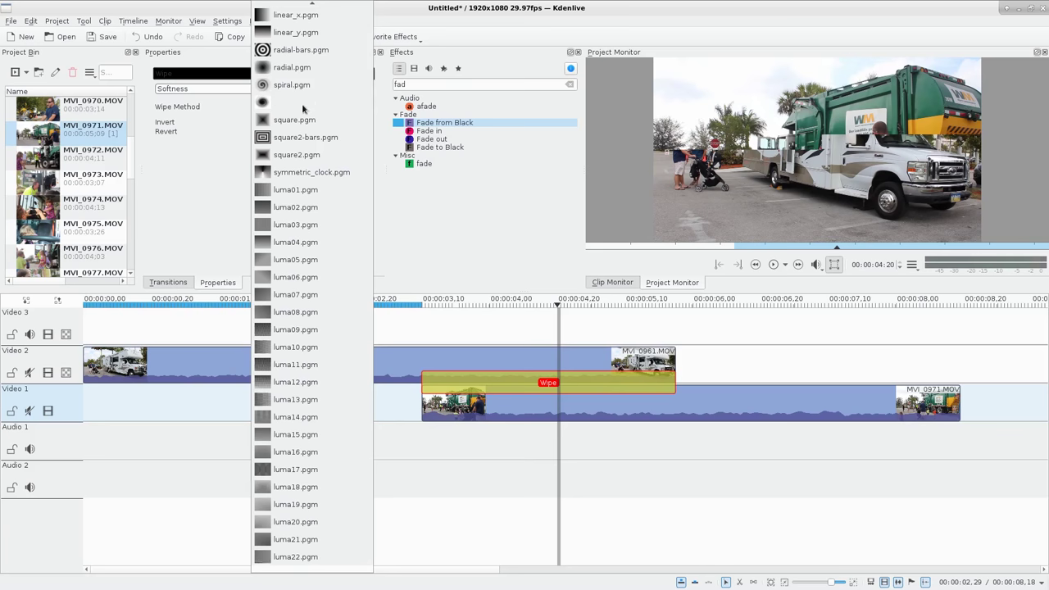
{"action": "left_click", "coordinate": [302, 103]}
{"action": "left_click", "coordinate": [414, 358]}
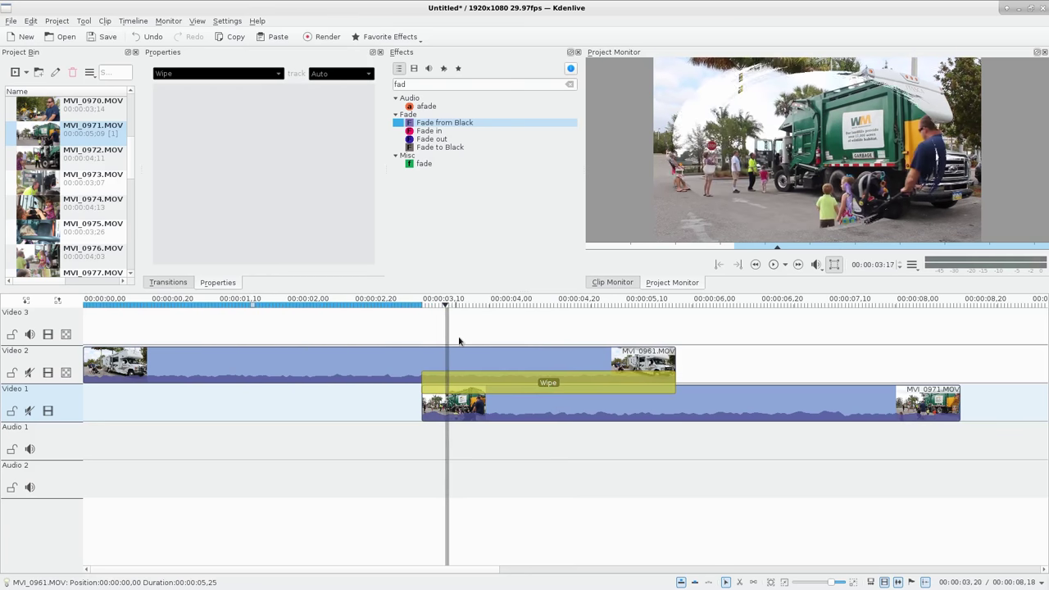
Step: Change the wipe method to square2.pgm and scrub from the start of the overlap
{"action": "left_click", "coordinate": [495, 383]}
{"action": "left_click", "coordinate": [336, 108]}
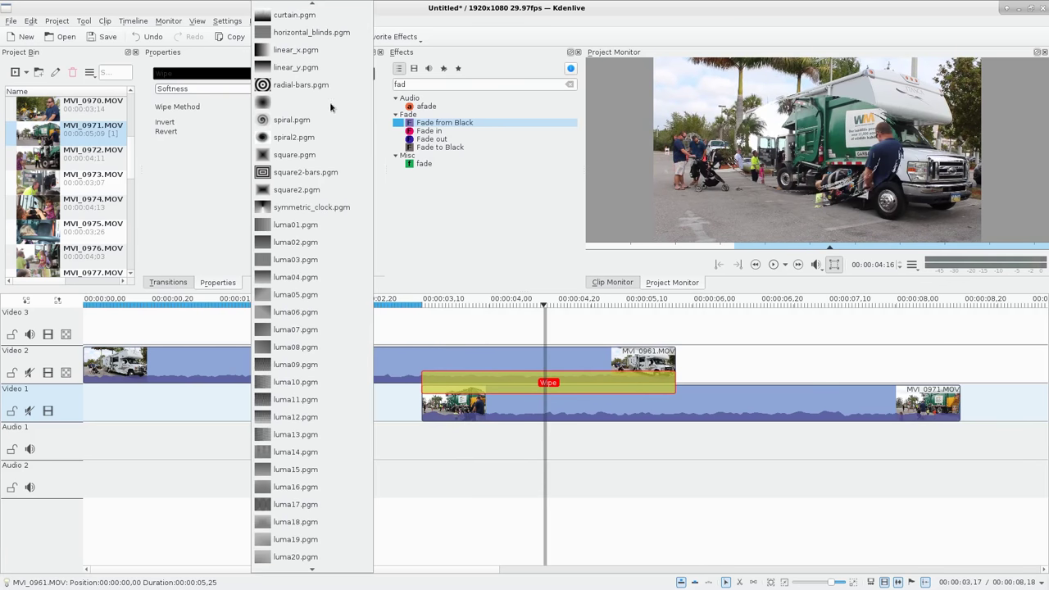
{"action": "left_click", "coordinate": [298, 192]}
{"action": "left_click", "coordinate": [431, 339]}
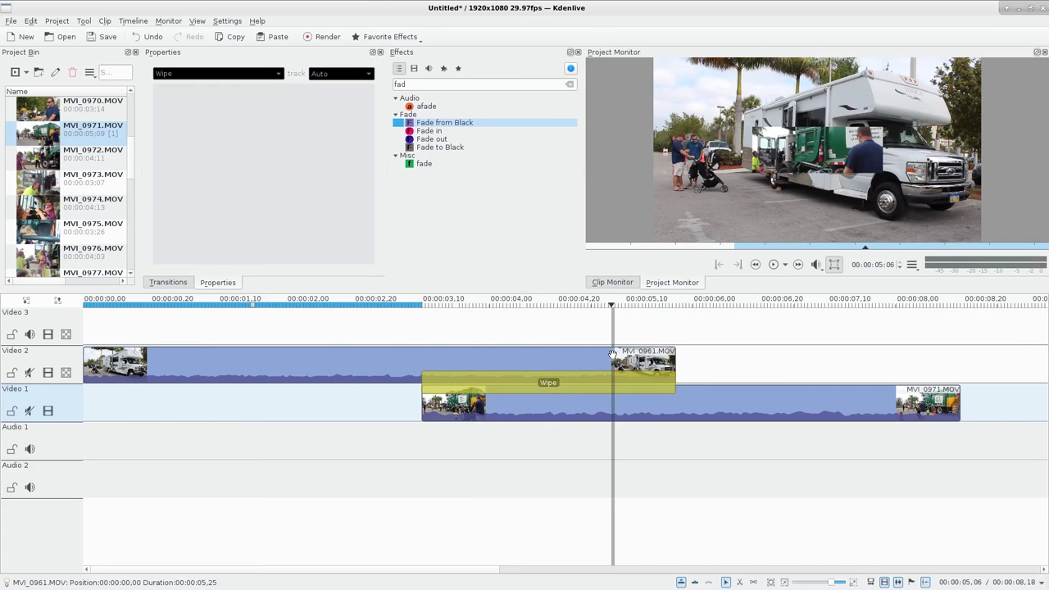
Step: Change the wipe method to radial.pgm and scrub across the overlapping clips
{"action": "left_click", "coordinate": [557, 381]}
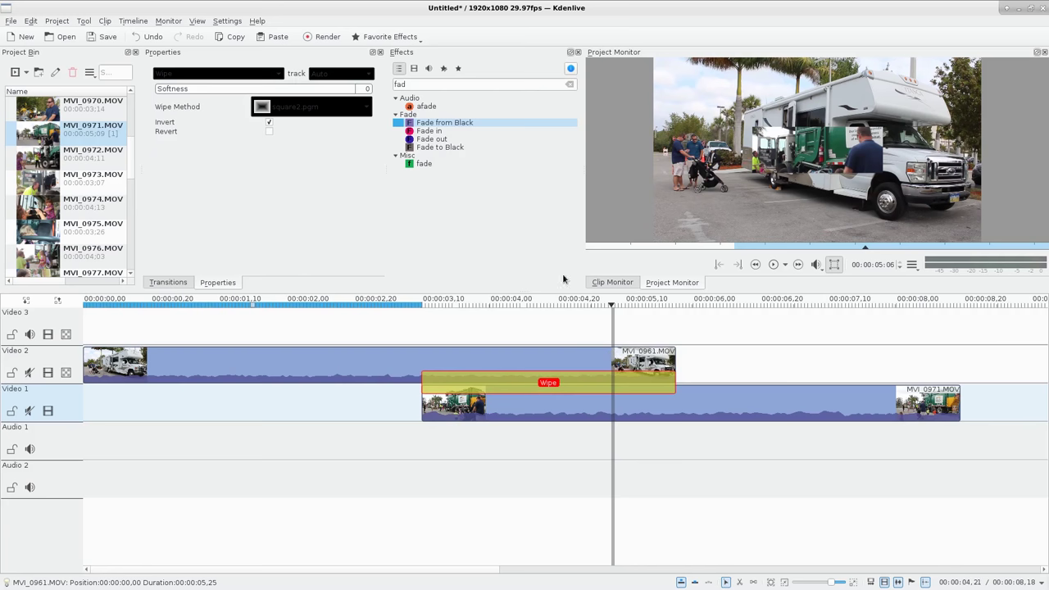
{"action": "left_click", "coordinate": [312, 113]}
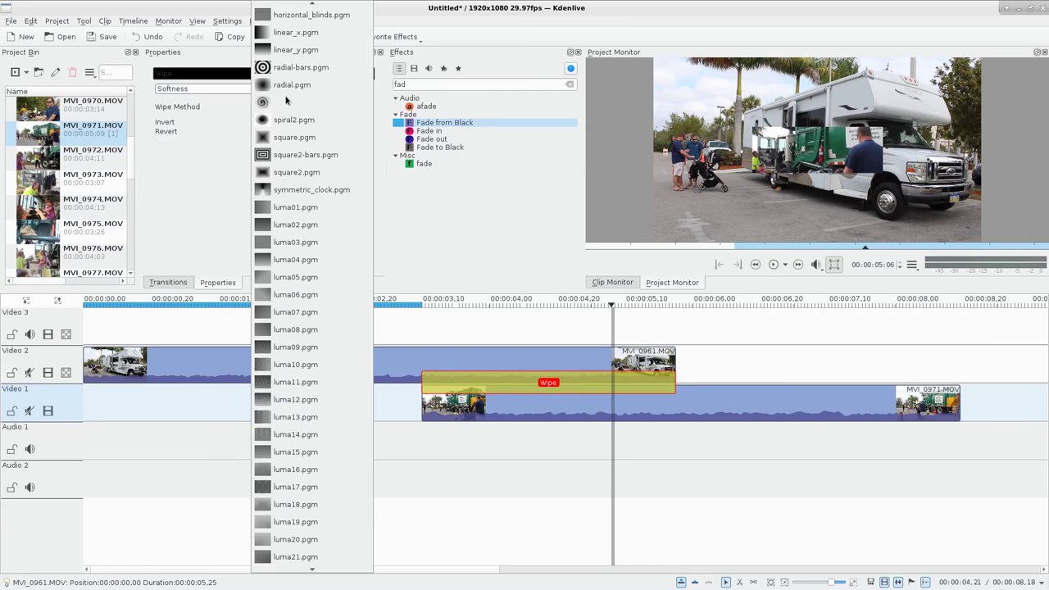
{"action": "left_click", "coordinate": [300, 87]}
{"action": "left_click_drag", "start_coordinate": [403, 324], "coordinate": [594, 329]}
Step: Set the radial wipe's softness to 11 and scrub through the overlap to preview the softened edge
{"action": "left_click", "coordinate": [498, 381]}
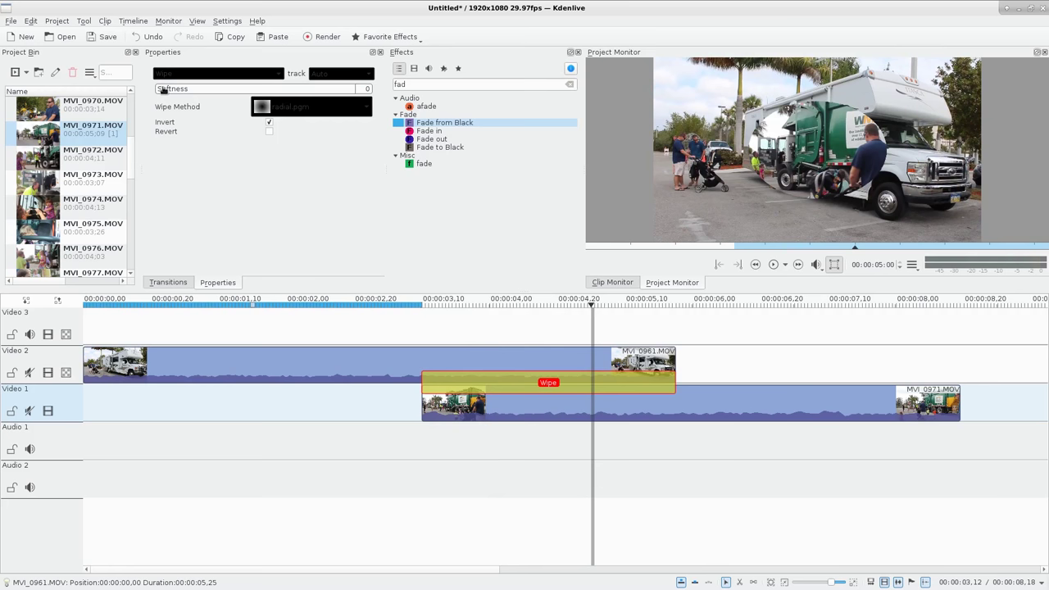
{"action": "left_click", "coordinate": [410, 332]}
{"action": "left_click_drag", "start_coordinate": [419, 337], "coordinate": [643, 335]}
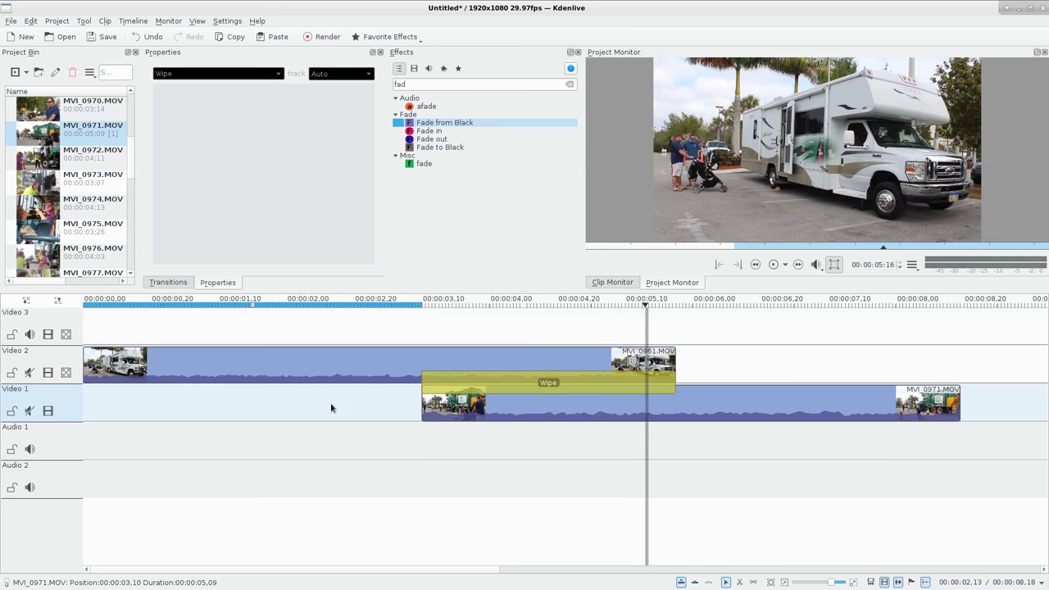
Step: Delete the MVI_0971.MOV clip from the Video 1 track and select the Wipe transition
{"action": "left_click_drag", "start_coordinate": [128, 150], "coordinate": [127, 266]}
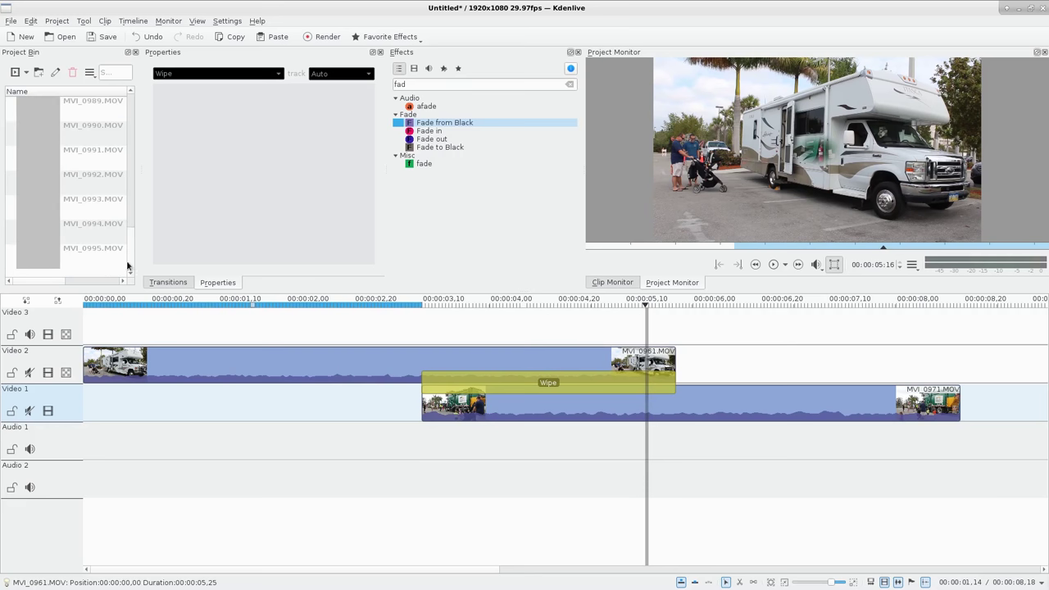
{"action": "left_click", "coordinate": [779, 398]}
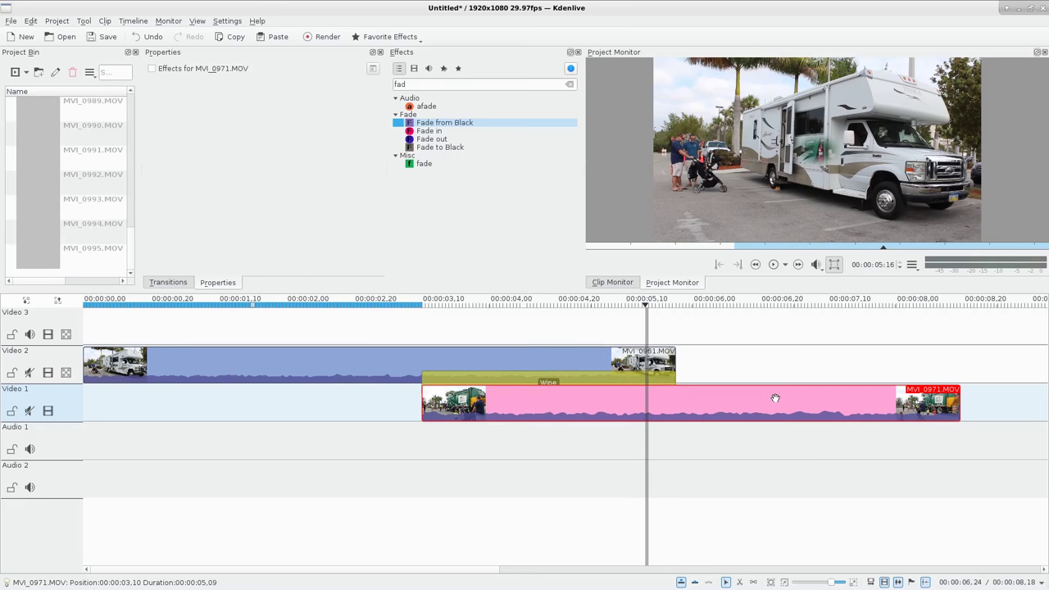
{"action": "key", "text": "Delete"}
{"action": "left_click", "coordinate": [477, 383]}
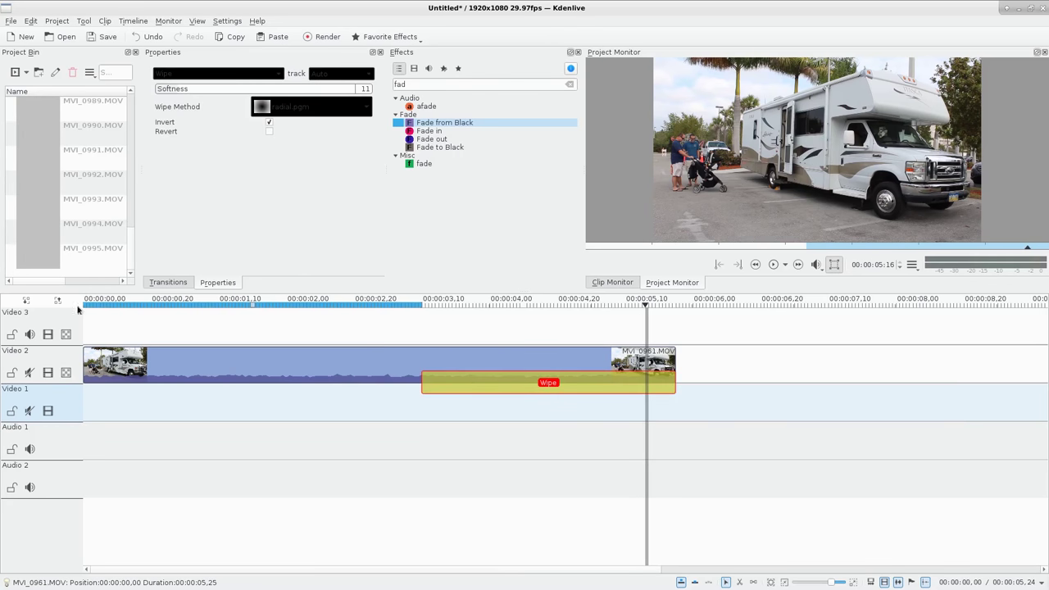
Step: Open the Counter generator for a new project bin clip
{"action": "left_click", "coordinate": [55, 249]}
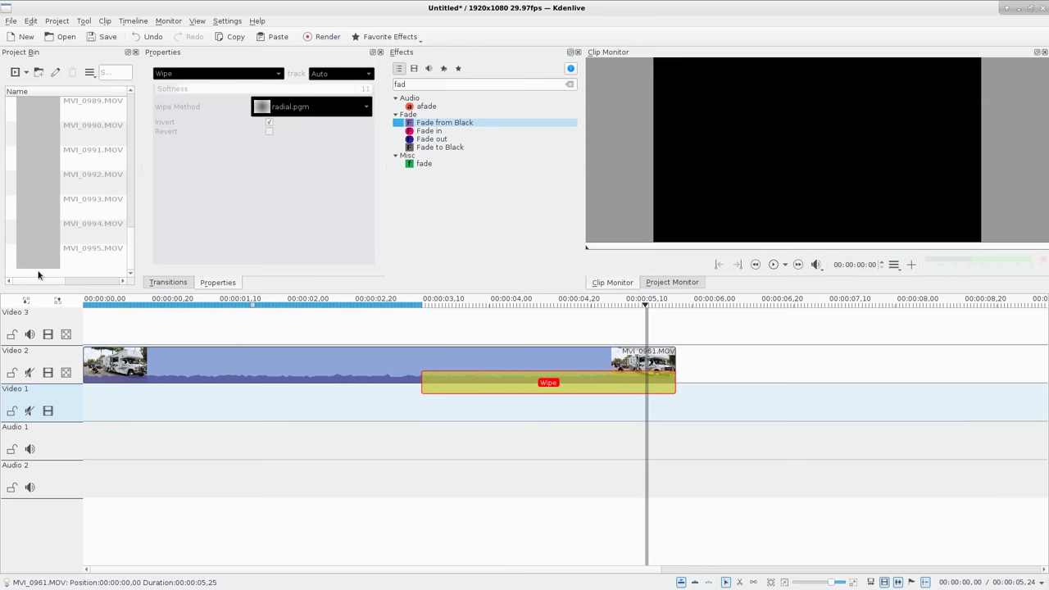
{"action": "right_click", "coordinate": [37, 275]}
{"action": "left_click", "coordinate": [133, 241]}
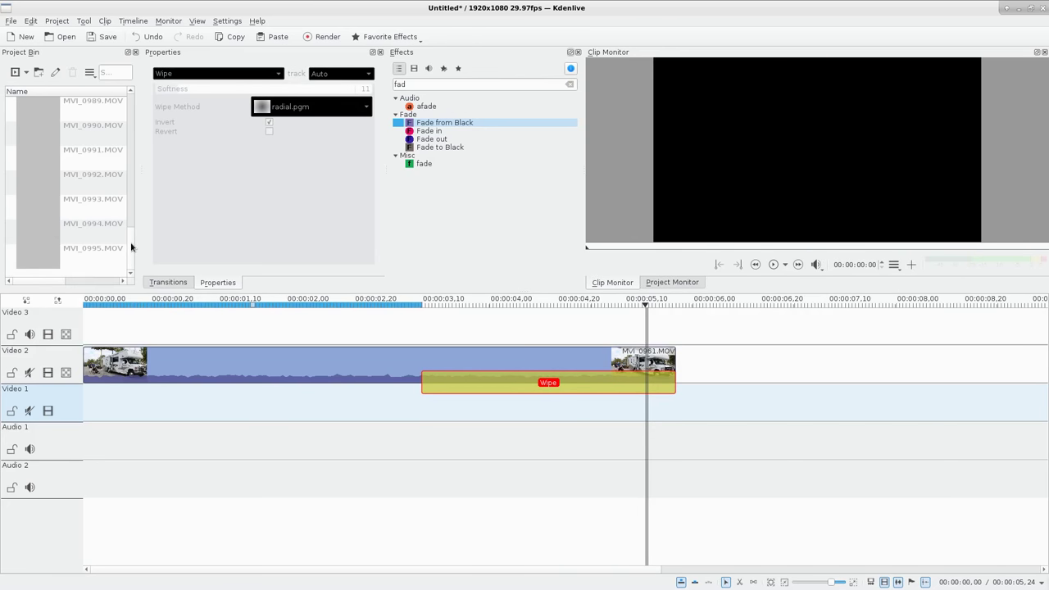
{"action": "left_click_drag", "start_coordinate": [133, 241], "coordinate": [138, 98]}
{"action": "left_click", "coordinate": [25, 73]}
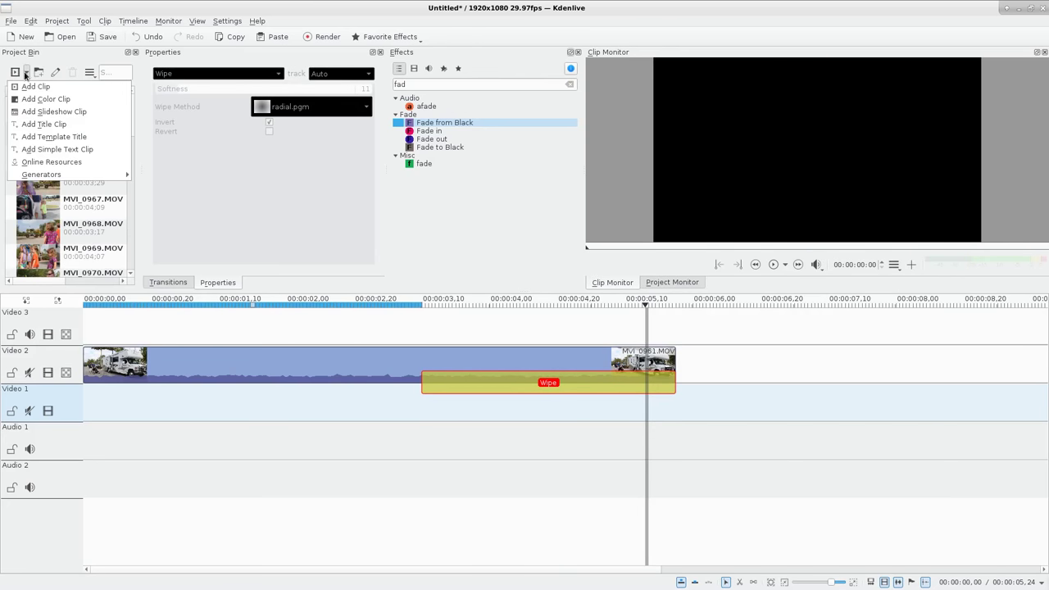
{"action": "mouse_move", "coordinate": [54, 175]}
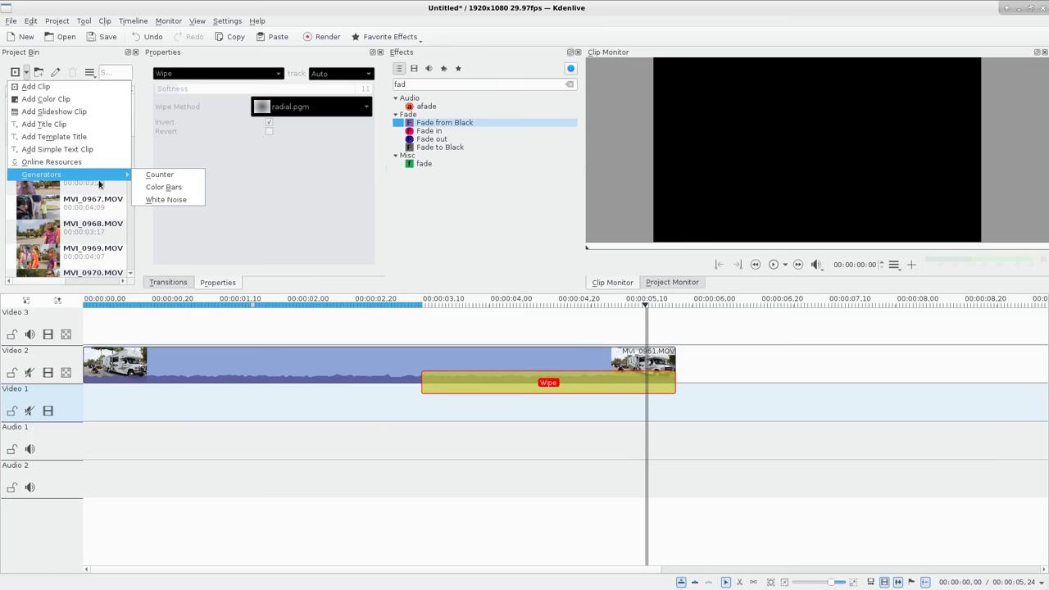
{"action": "left_click", "coordinate": [191, 172]}
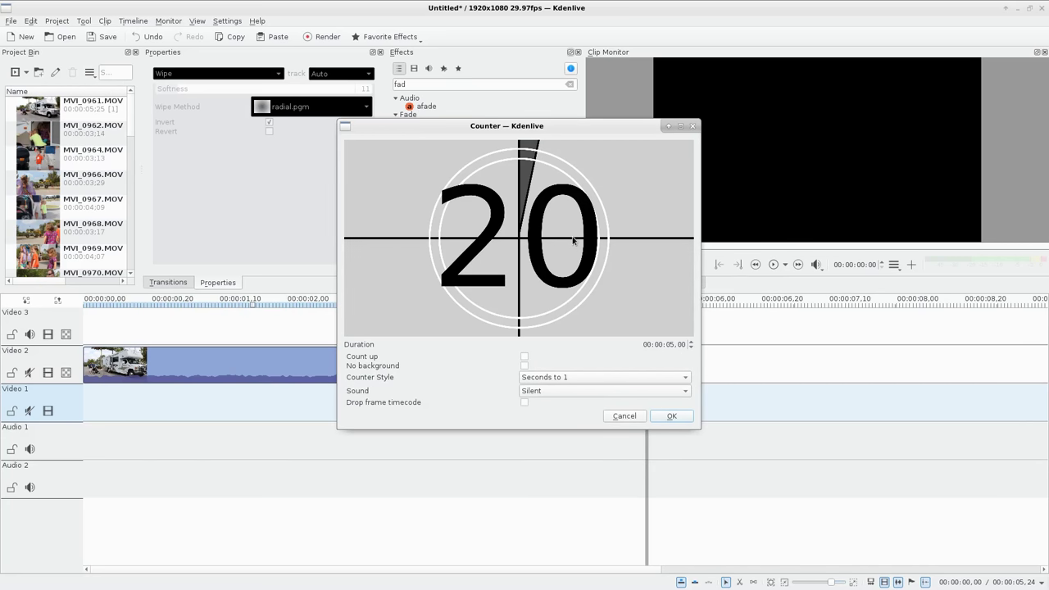
Step: Preview the counter's Count up and No background options, leaving both switched off
{"action": "left_click", "coordinate": [524, 359]}
{"action": "left_click", "coordinate": [525, 359]}
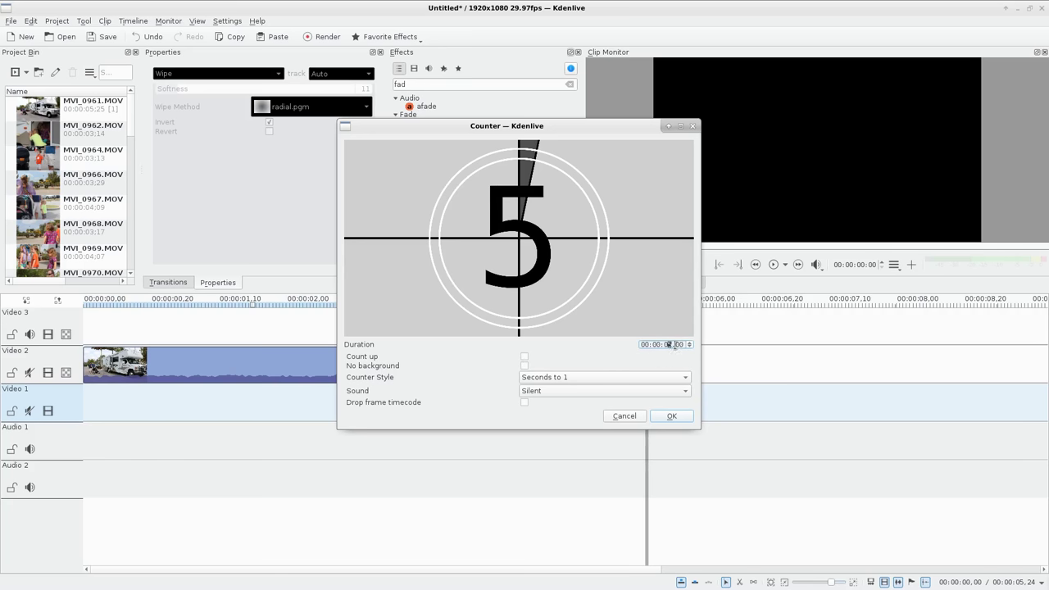
{"action": "left_click", "coordinate": [524, 367]}
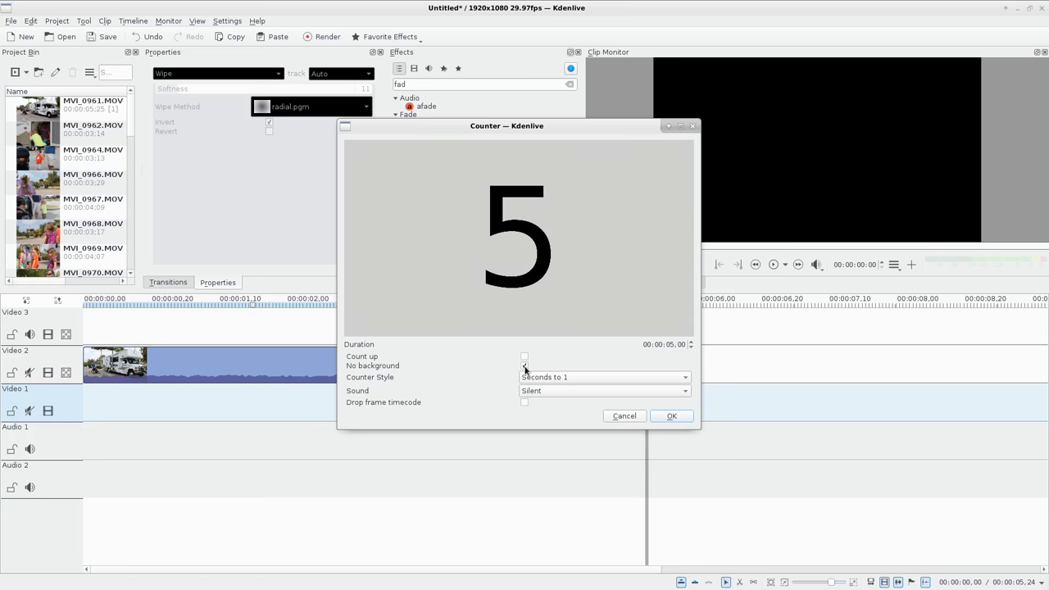
{"action": "left_click", "coordinate": [524, 366]}
Step: Preview the counter in the Frames, Timecode, Seconds to 0 and Clock styles
{"action": "left_click", "coordinate": [571, 377]}
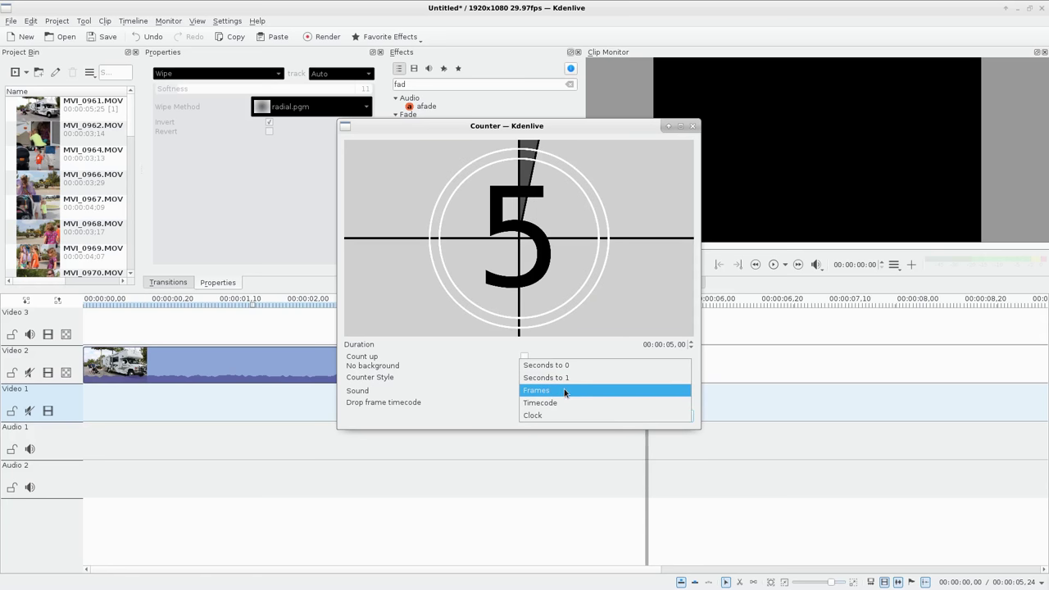
{"action": "left_click", "coordinate": [564, 389]}
{"action": "left_click", "coordinate": [571, 375]}
{"action": "left_click", "coordinate": [563, 389]}
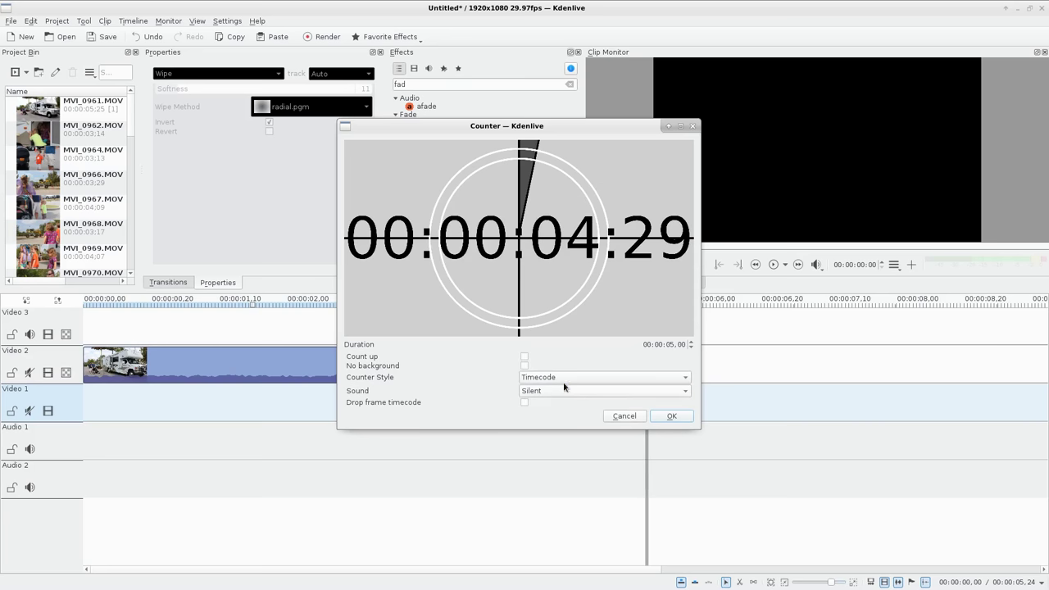
{"action": "left_click", "coordinate": [564, 380]}
{"action": "left_click", "coordinate": [563, 342]}
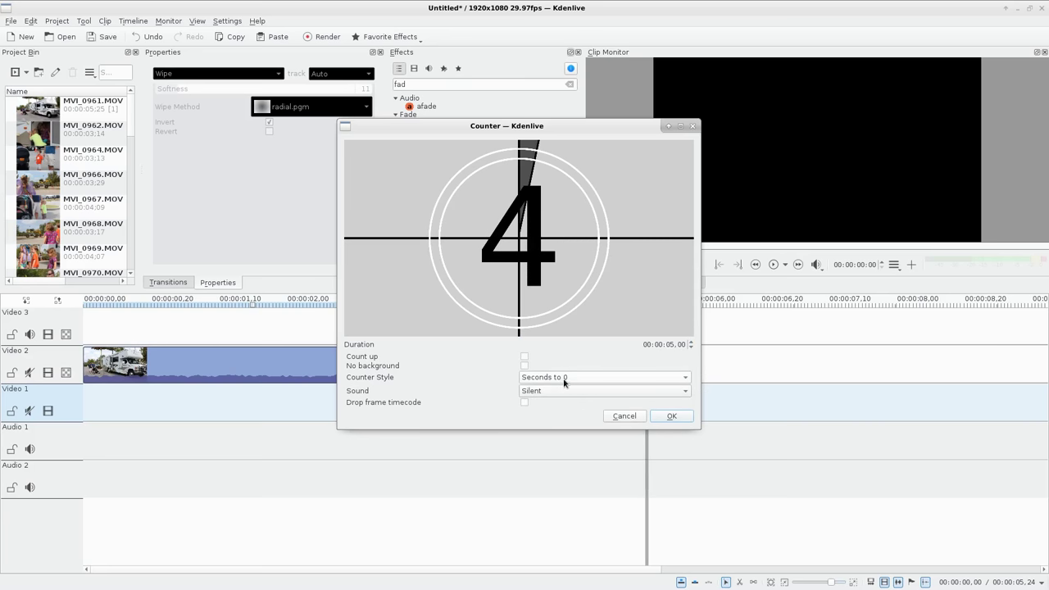
{"action": "left_click", "coordinate": [564, 382]}
{"action": "left_click", "coordinate": [554, 427]}
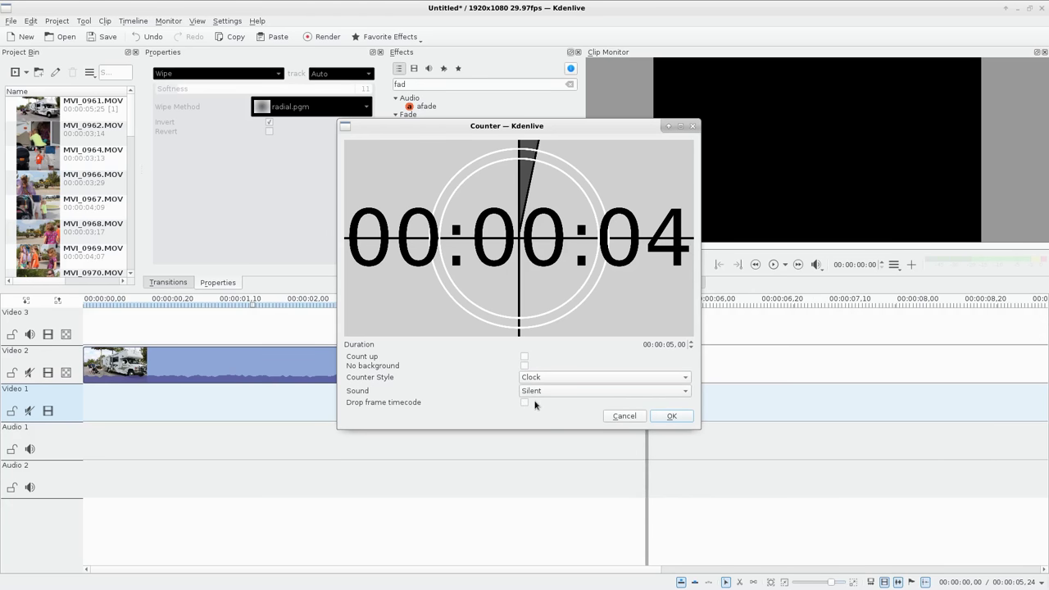
Step: Set the counter's sound to 1kHz beep before end
{"action": "left_click", "coordinate": [539, 392]}
{"action": "left_click", "coordinate": [565, 404]}
{"action": "left_click", "coordinate": [540, 391]}
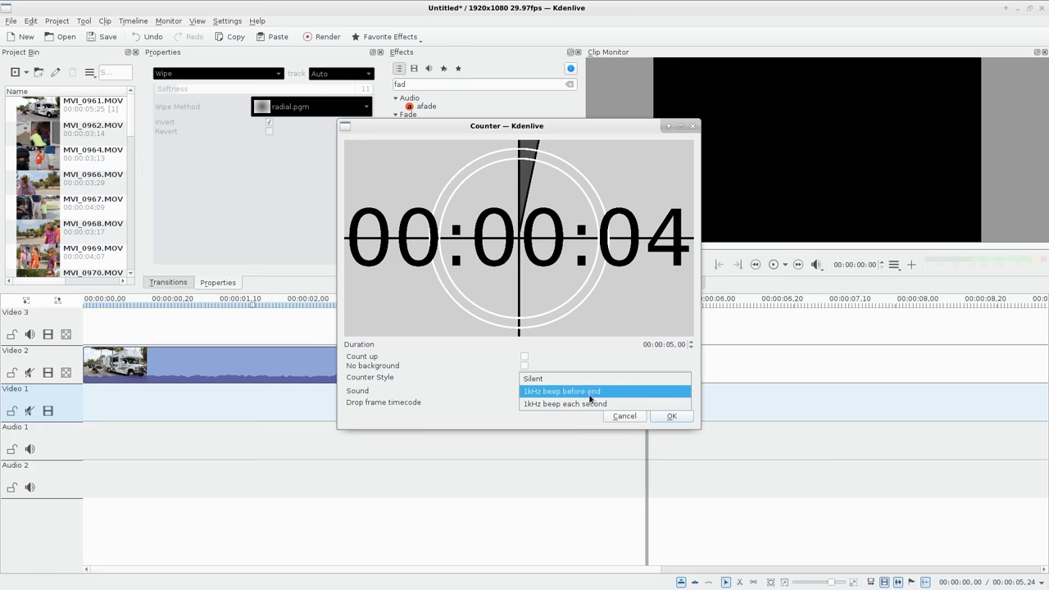
{"action": "left_click", "coordinate": [615, 418]}
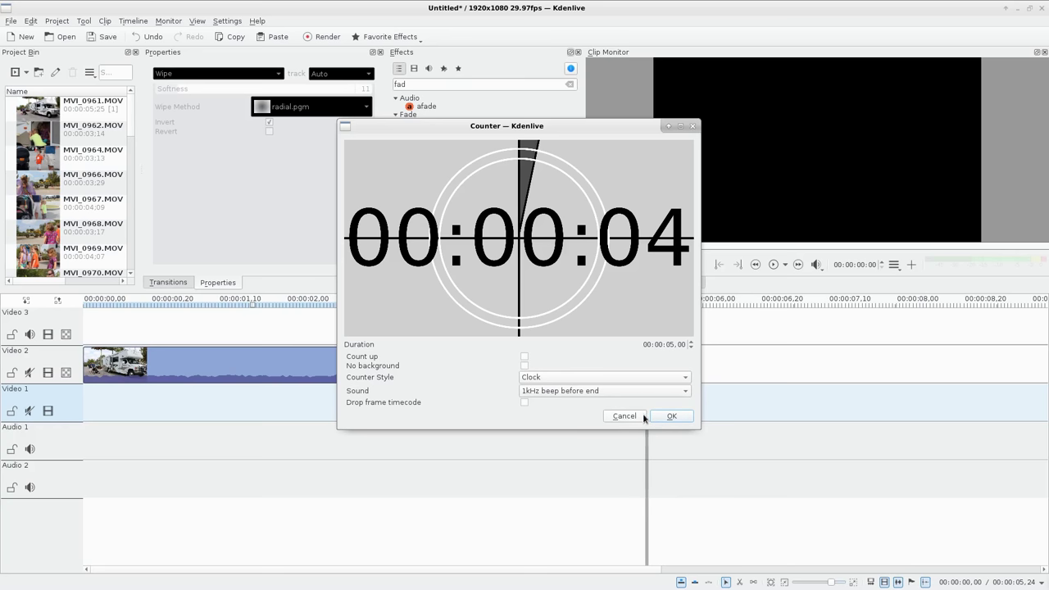
Step: Set the counter style to Seconds to 1, accept the counter, and cancel saving the clip
{"action": "left_click", "coordinate": [599, 378]}
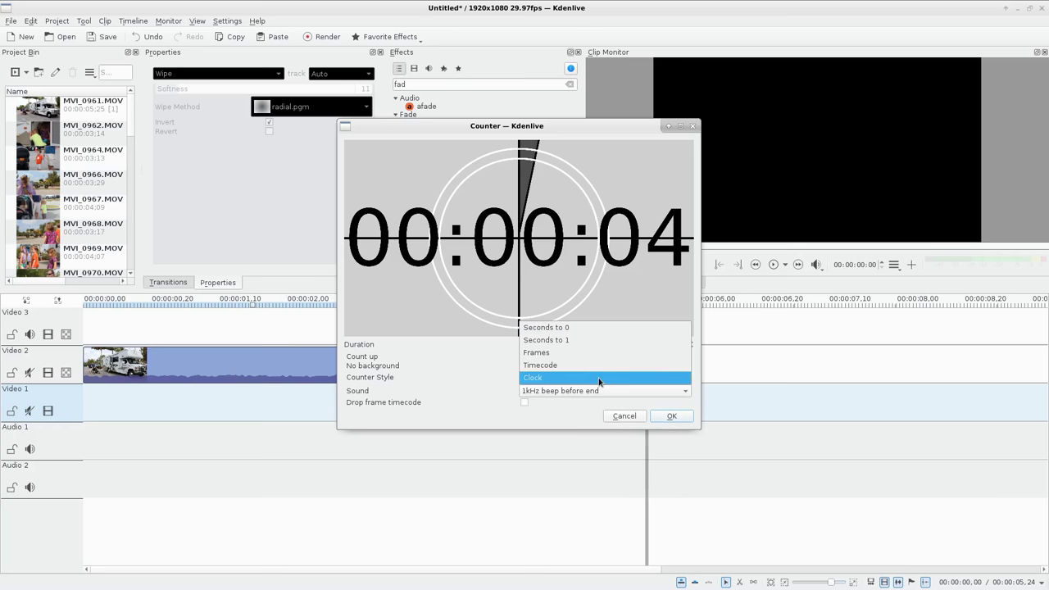
{"action": "left_click", "coordinate": [573, 339]}
{"action": "left_click", "coordinate": [671, 415]}
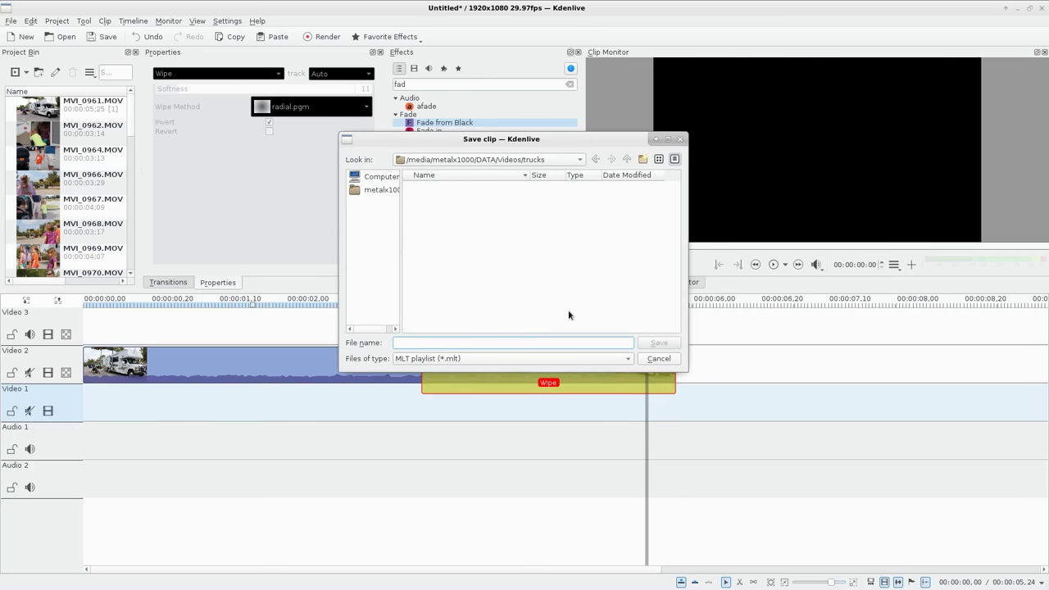
{"action": "left_click", "coordinate": [658, 359]}
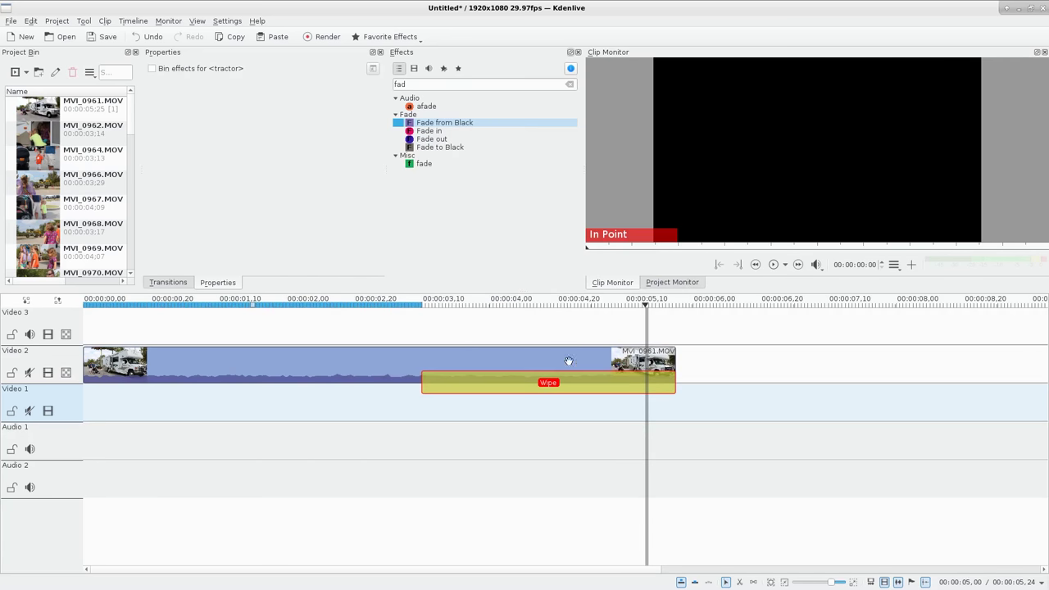
Step: Try to generate a White Noise clip for the project bin and save it as /tmp/st1
{"action": "left_click", "coordinate": [26, 72]}
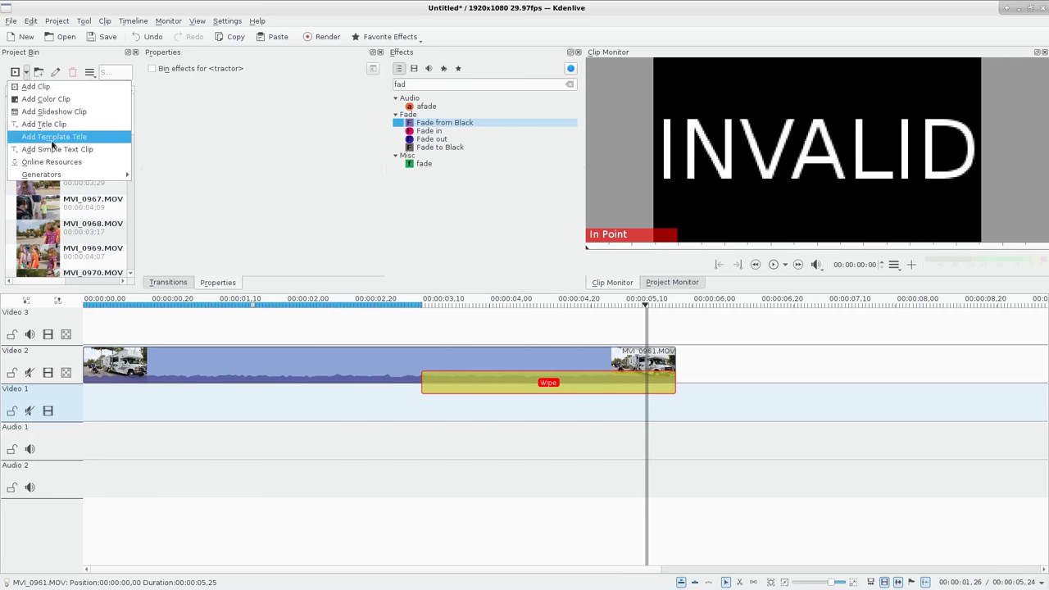
{"action": "mouse_move", "coordinate": [62, 179]}
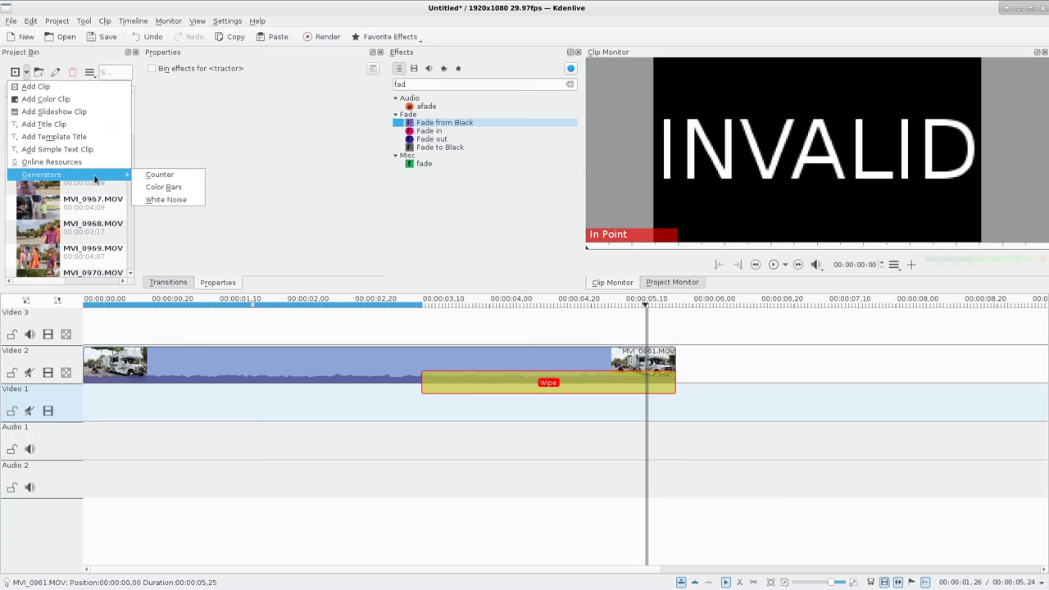
{"action": "left_click", "coordinate": [153, 200]}
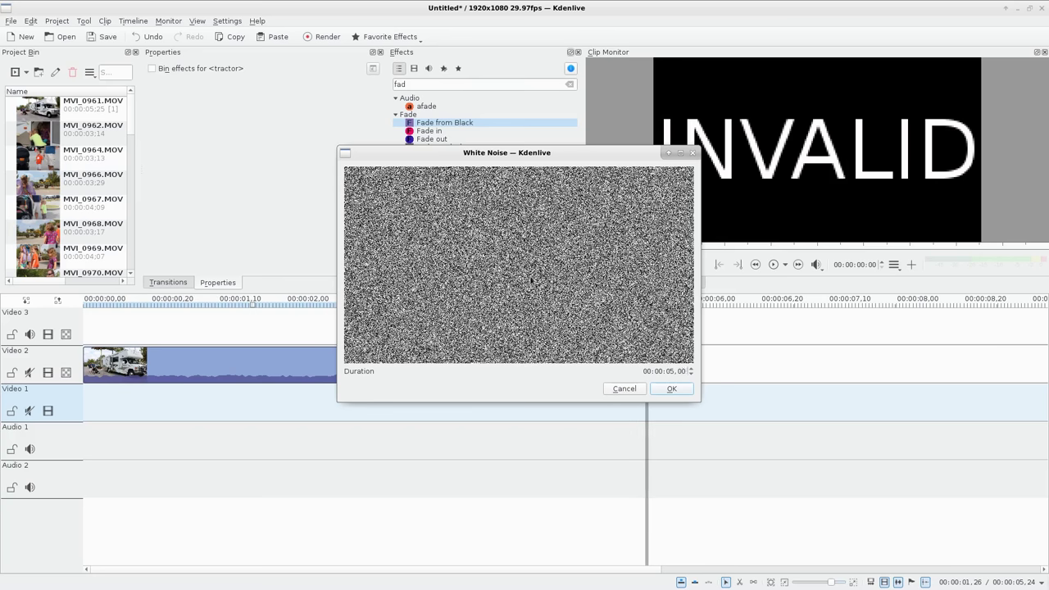
{"action": "left_click", "coordinate": [675, 390]}
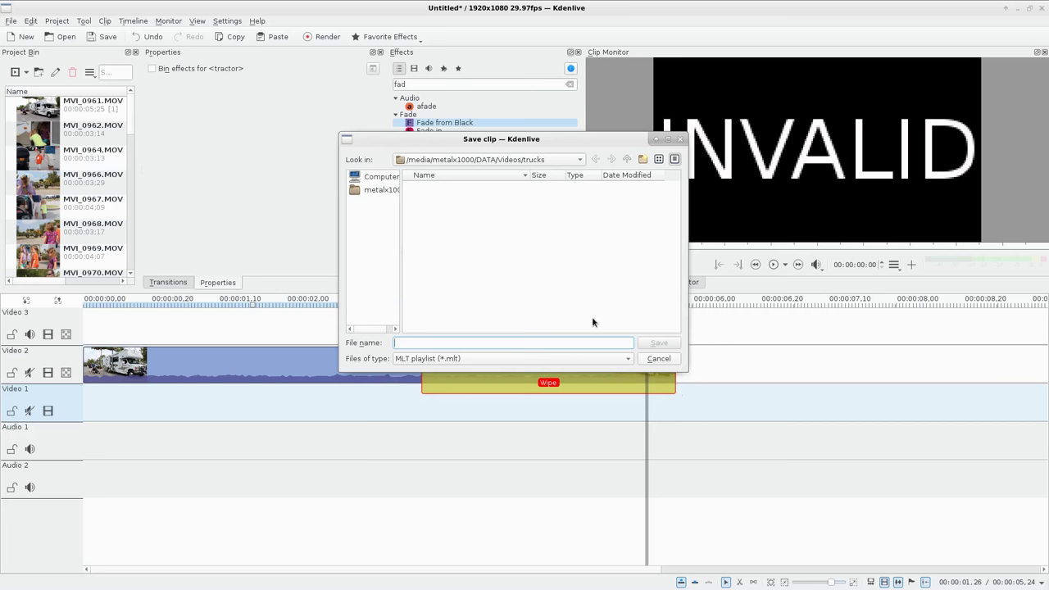
{"action": "type", "text": "/tmp/st1"}
{"action": "key", "text": "Return"}
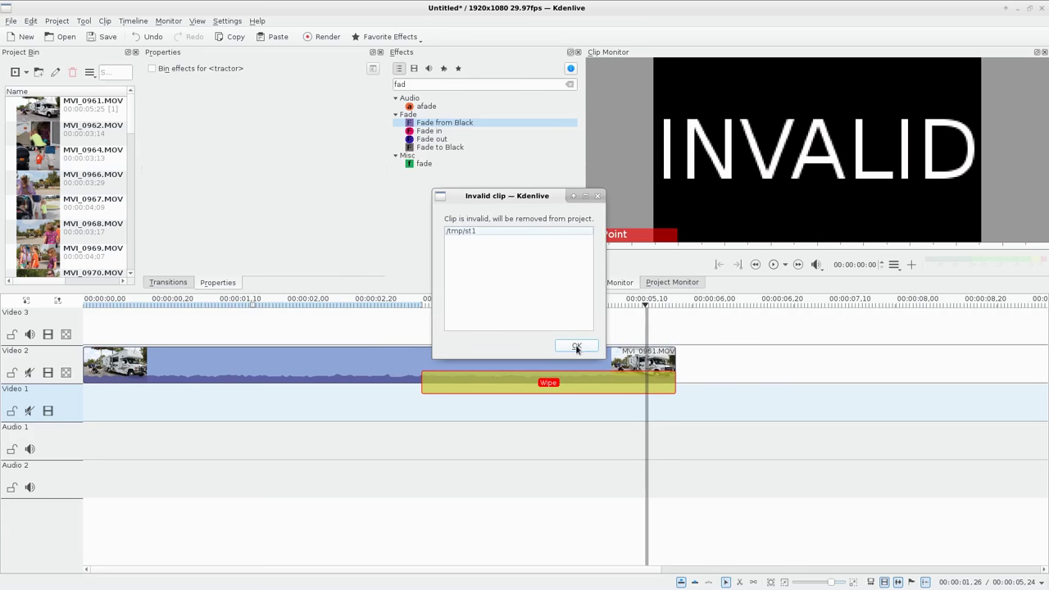
{"action": "left_click", "coordinate": [575, 344]}
{"action": "scroll", "coordinate": [131, 164], "scroll_direction": "down", "scroll_amount": 4}
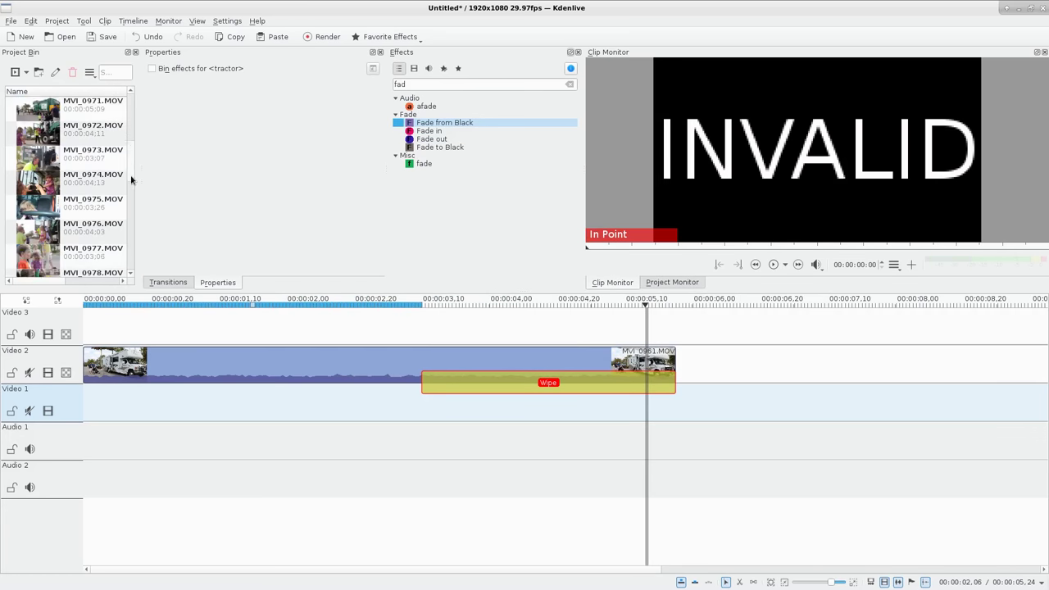
Step: Try the generated Untitled clip on the Video 3 track and delete it from the timeline
{"action": "scroll", "coordinate": [123, 246], "scroll_direction": "down", "scroll_amount": 6}
{"action": "left_click_drag", "start_coordinate": [61, 252], "coordinate": [827, 311]}
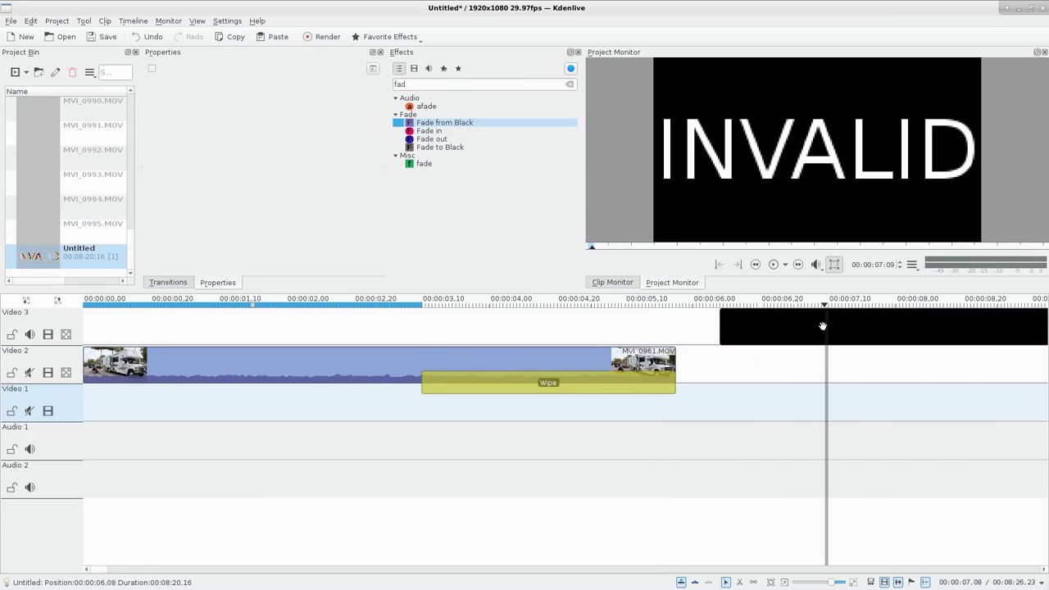
{"action": "left_click", "coordinate": [822, 326]}
{"action": "key", "text": "Delete"}
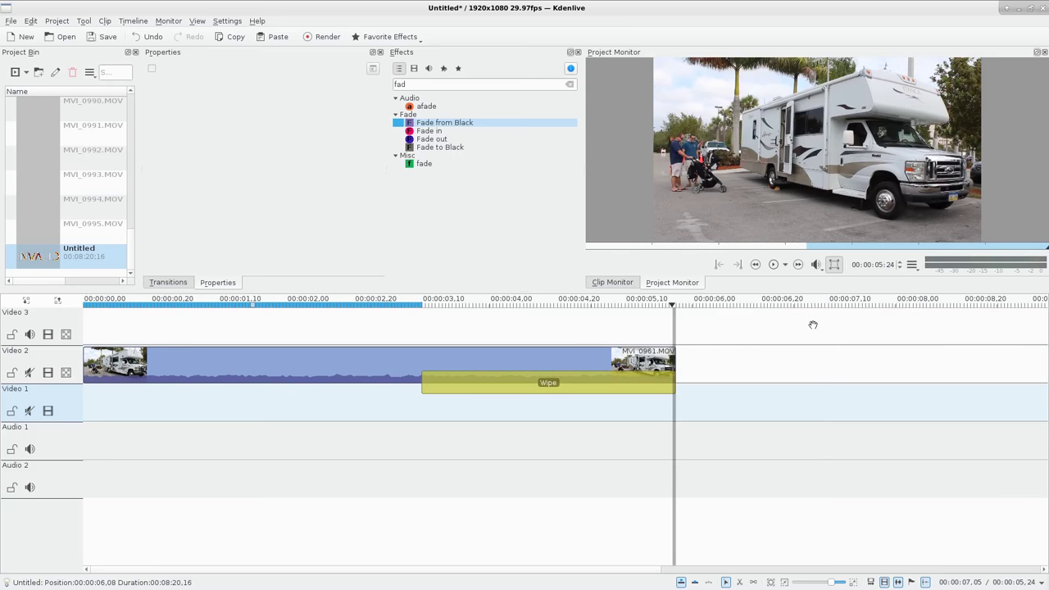
Step: Review the bar types in the Color Bars generator, accept PAL color bars, and cancel saving the clip
{"action": "left_click_drag", "start_coordinate": [134, 249], "coordinate": [131, 103]}
{"action": "left_click", "coordinate": [26, 74]}
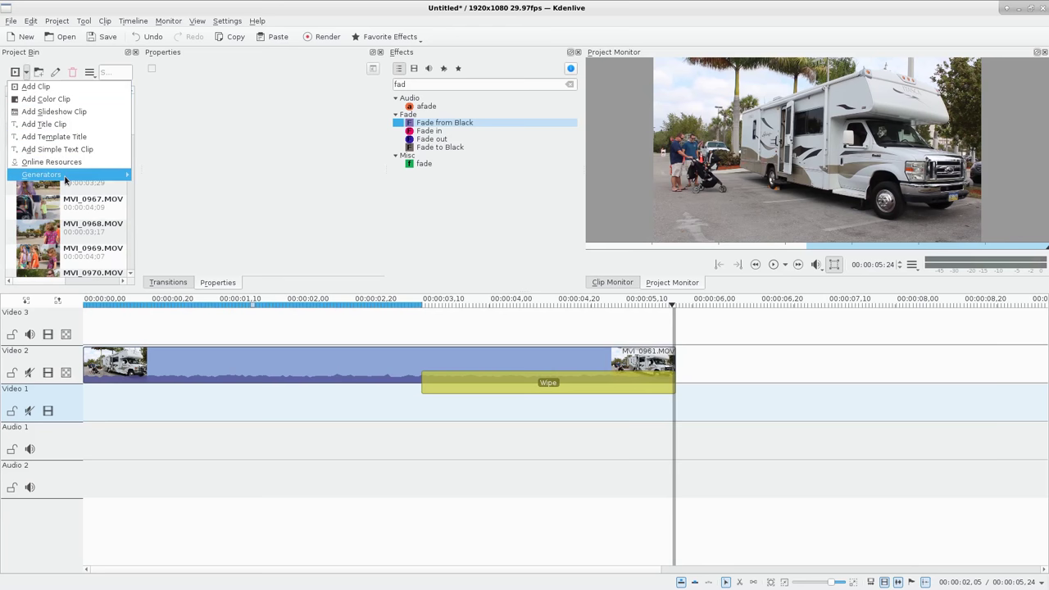
{"action": "mouse_move", "coordinate": [76, 175]}
{"action": "left_click", "coordinate": [174, 187]}
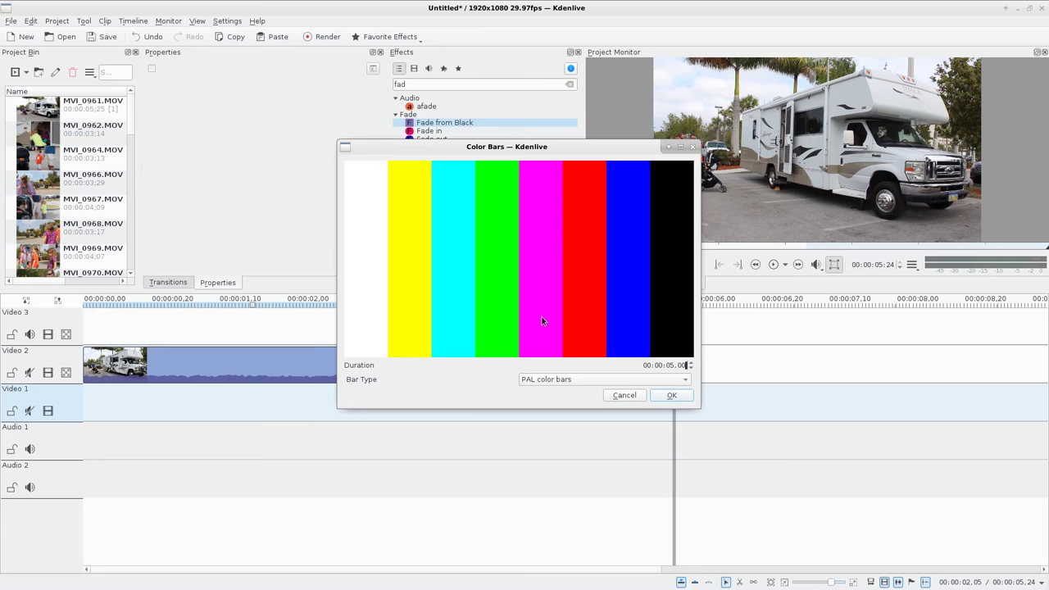
{"action": "left_click", "coordinate": [578, 379]}
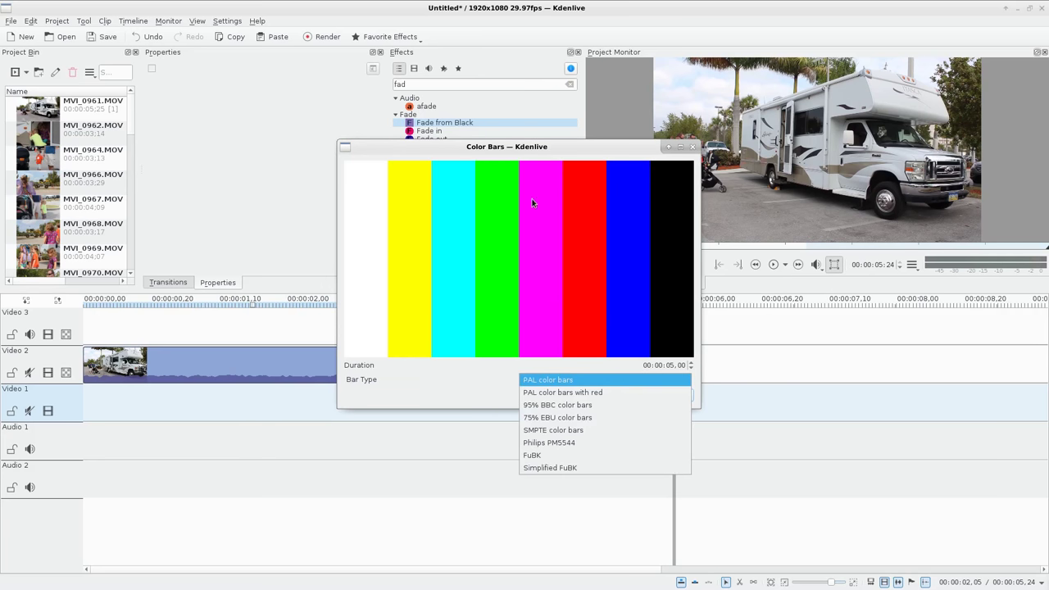
{"action": "left_click", "coordinate": [430, 372]}
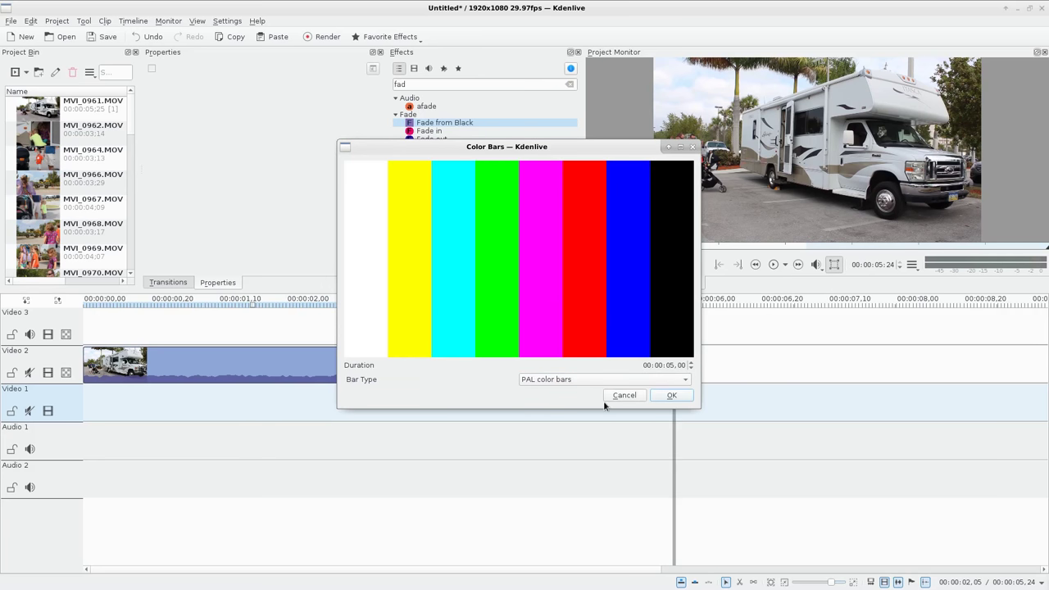
{"action": "left_click", "coordinate": [671, 395]}
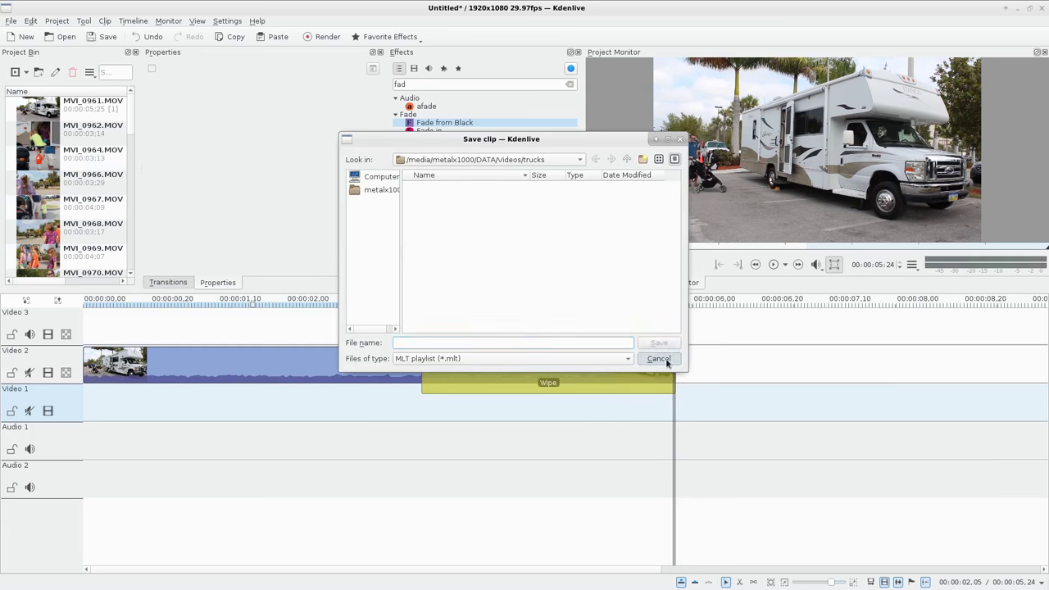
{"action": "left_click", "coordinate": [666, 358]}
{"action": "scroll", "coordinate": [127, 231], "scroll_direction": "down", "scroll_amount": 5}
{"action": "scroll", "coordinate": [128, 206], "scroll_direction": "up", "scroll_amount": 5}
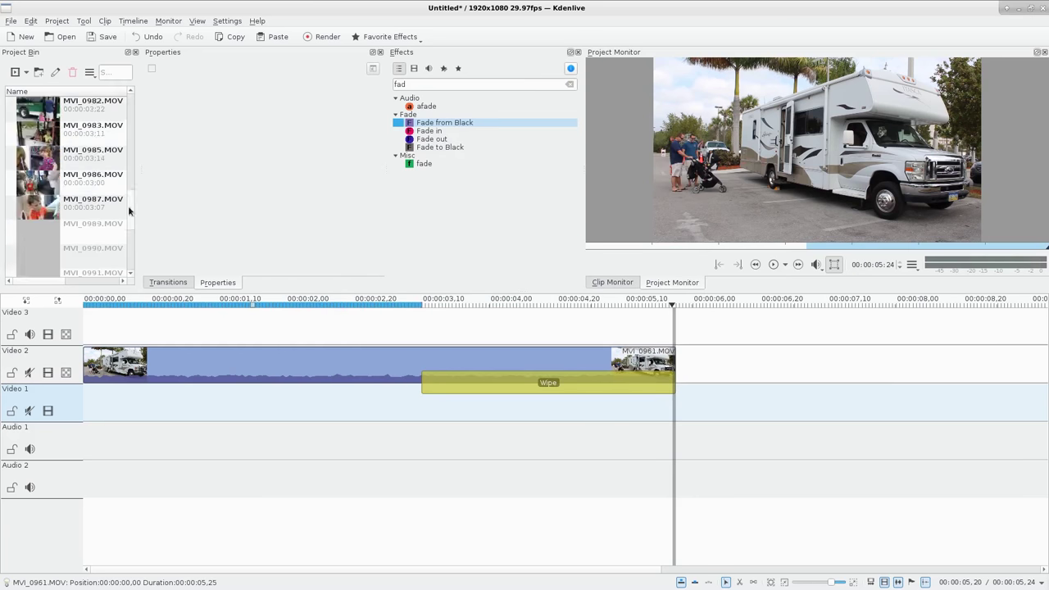
Step: Add a black color clip lasting 00:00:05,00 and place it on Video 2 at about 00:00:06,09
{"action": "left_click", "coordinate": [27, 71]}
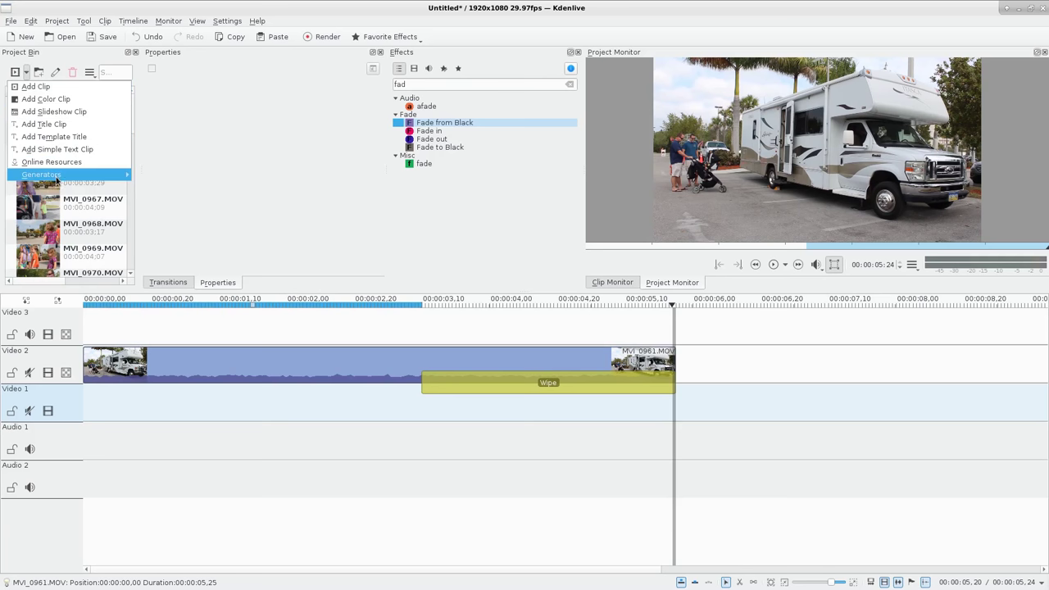
{"action": "mouse_move", "coordinate": [69, 176]}
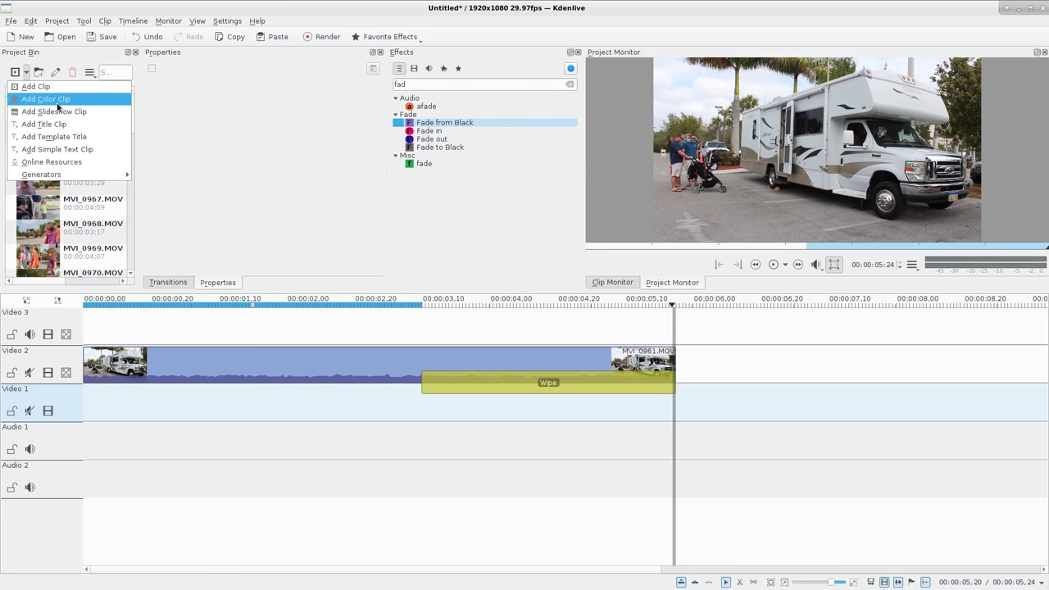
{"action": "left_click", "coordinate": [57, 99]}
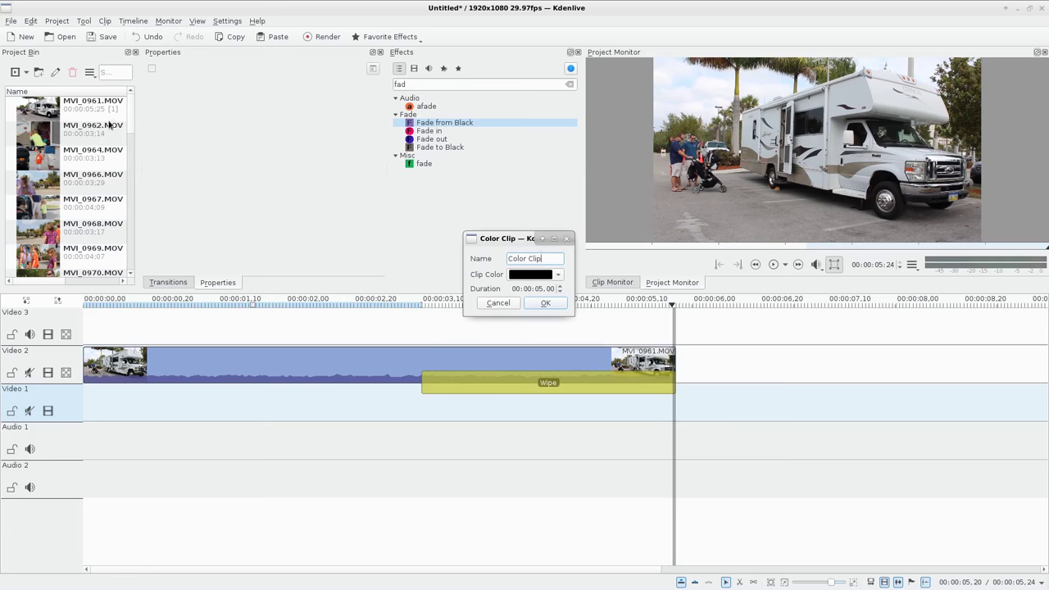
{"action": "left_click", "coordinate": [561, 303]}
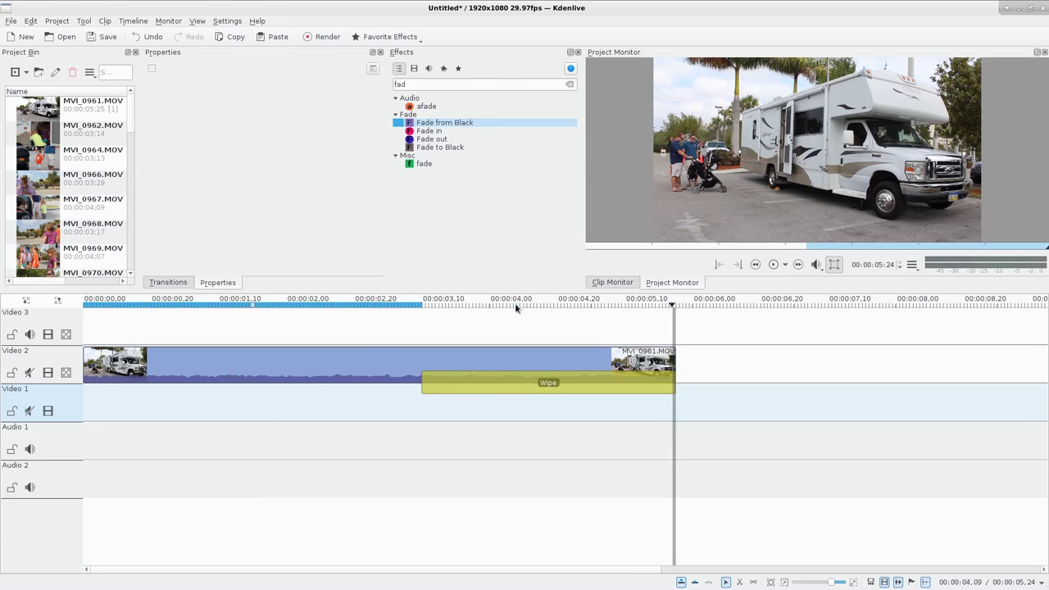
{"action": "left_click_drag", "start_coordinate": [131, 117], "coordinate": [132, 278]}
{"action": "left_click_drag", "start_coordinate": [78, 254], "coordinate": [725, 369]}
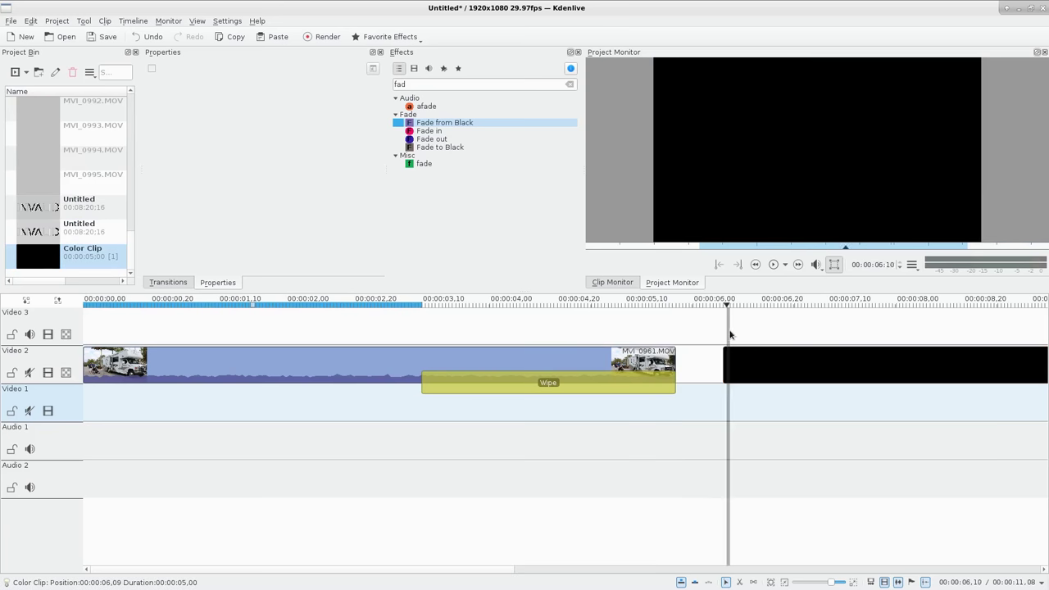
Step: Shorten the black color clip on Video 2 to about 00:00:01,25 and preview it
{"action": "left_click_drag", "start_coordinate": [728, 333], "coordinate": [948, 340]}
{"action": "scroll", "coordinate": [593, 377], "scroll_direction": "down", "scroll_amount": 3}
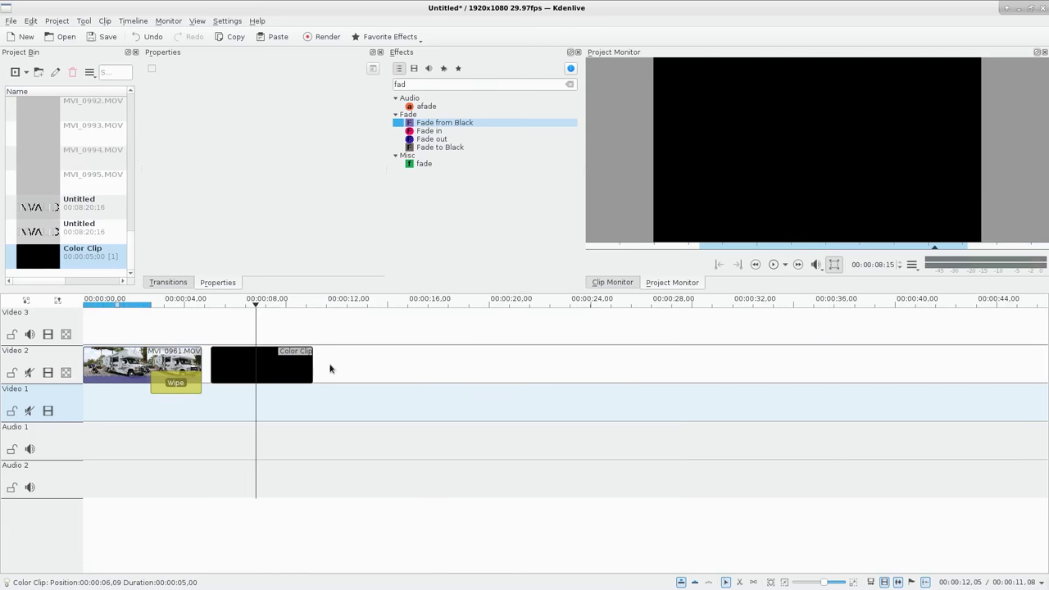
{"action": "left_click_drag", "start_coordinate": [312, 363], "coordinate": [248, 362]}
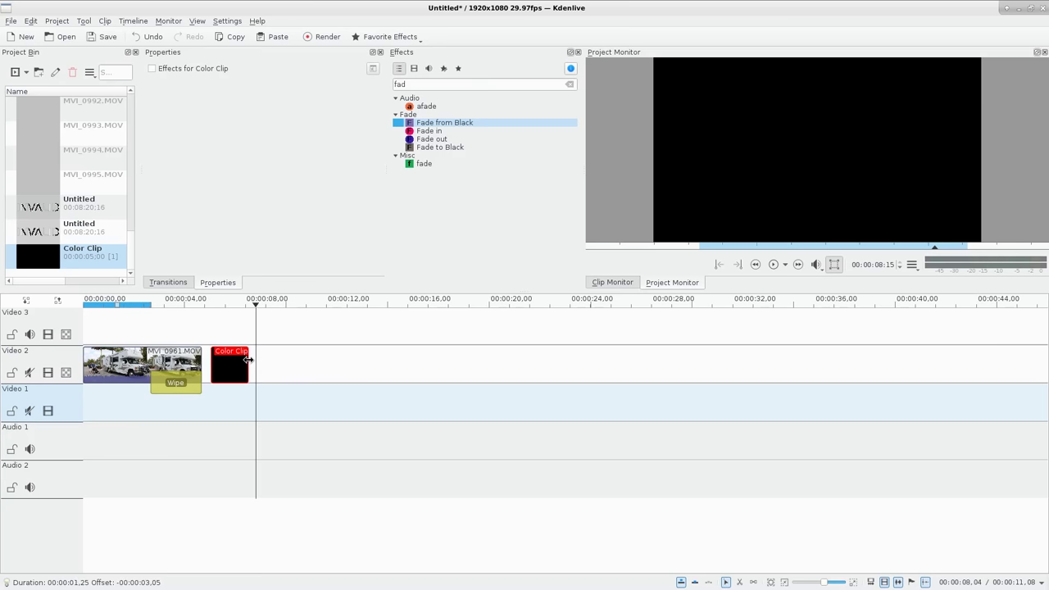
{"action": "left_click", "coordinate": [211, 331]}
{"action": "left_click", "coordinate": [226, 331]}
{"action": "left_click", "coordinate": [228, 361]}
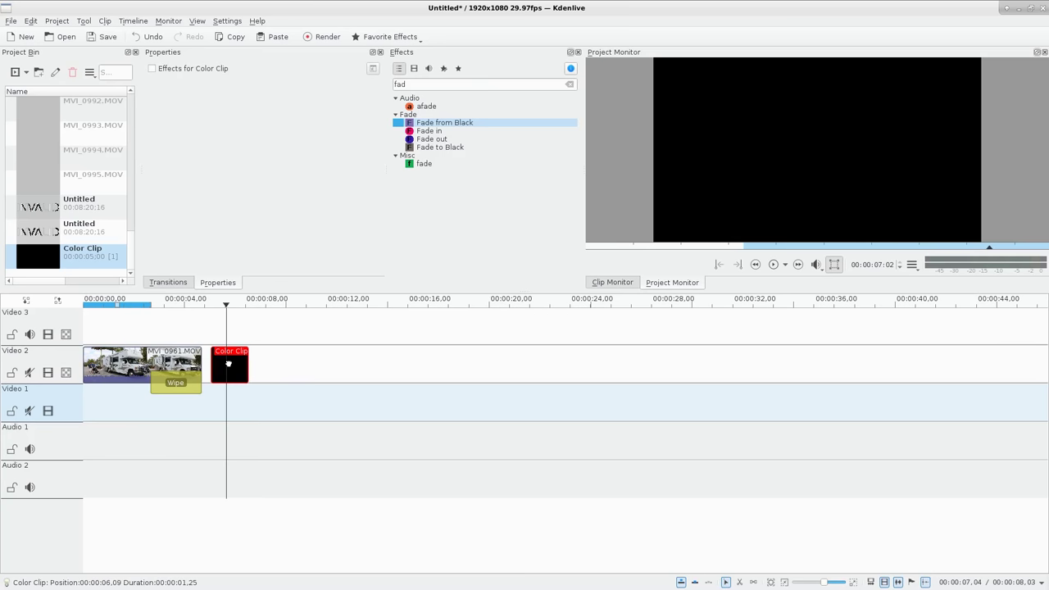
Step: Check the black color clip's properties, close them, and delete the clip from the project
{"action": "left_click", "coordinate": [44, 260]}
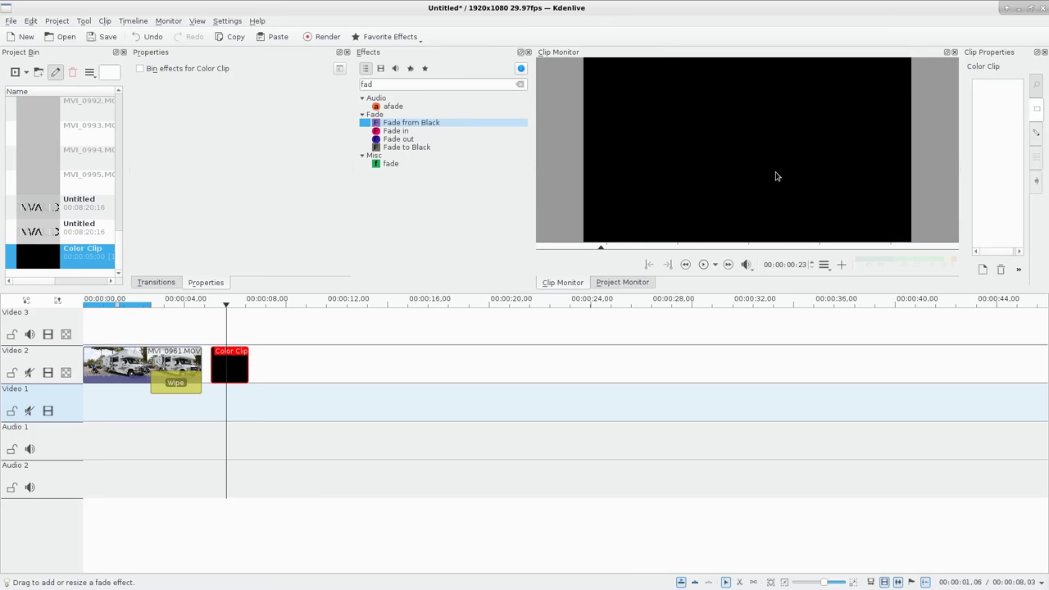
{"action": "left_click", "coordinate": [1016, 73]}
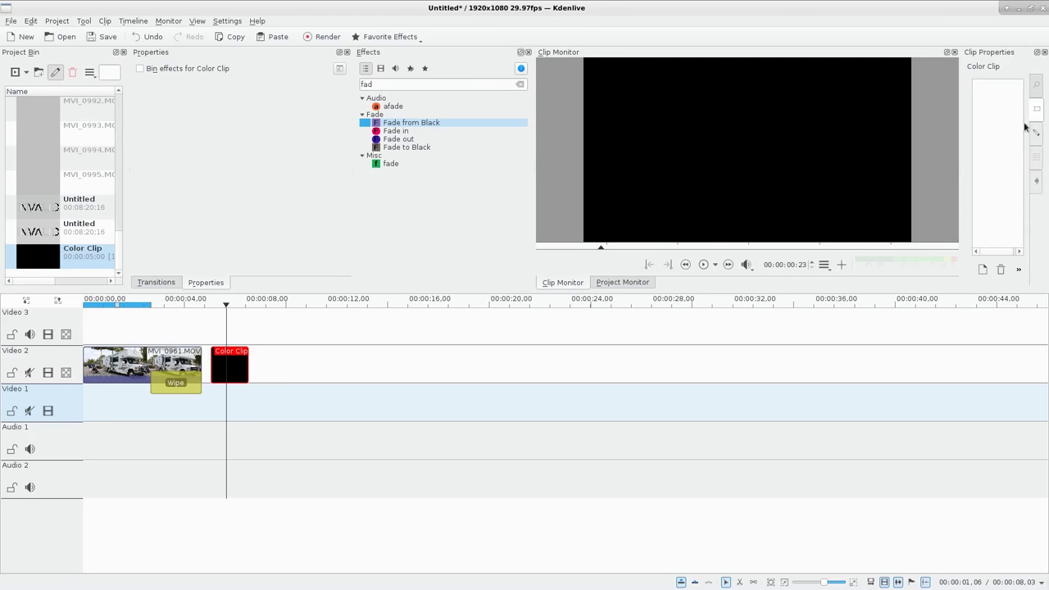
{"action": "left_click", "coordinate": [1044, 51]}
{"action": "right_click", "coordinate": [71, 255]}
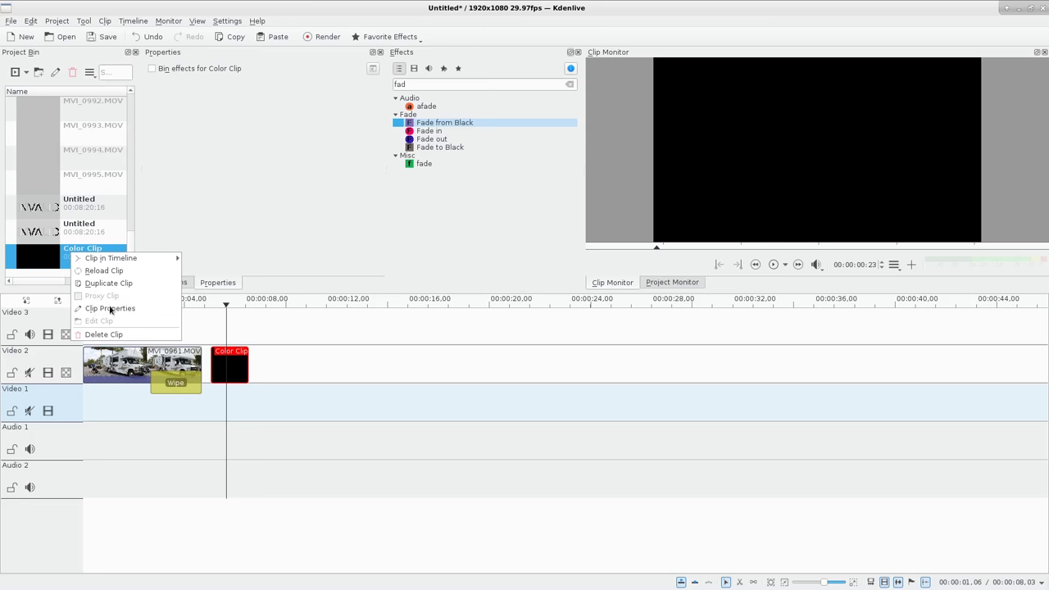
{"action": "left_click", "coordinate": [103, 335]}
Step: Add a cyan color clip lasting 00:00:05,00 to the project bin, and try it on Video 2 before deleting it from the timeline
{"action": "left_click", "coordinate": [27, 75]}
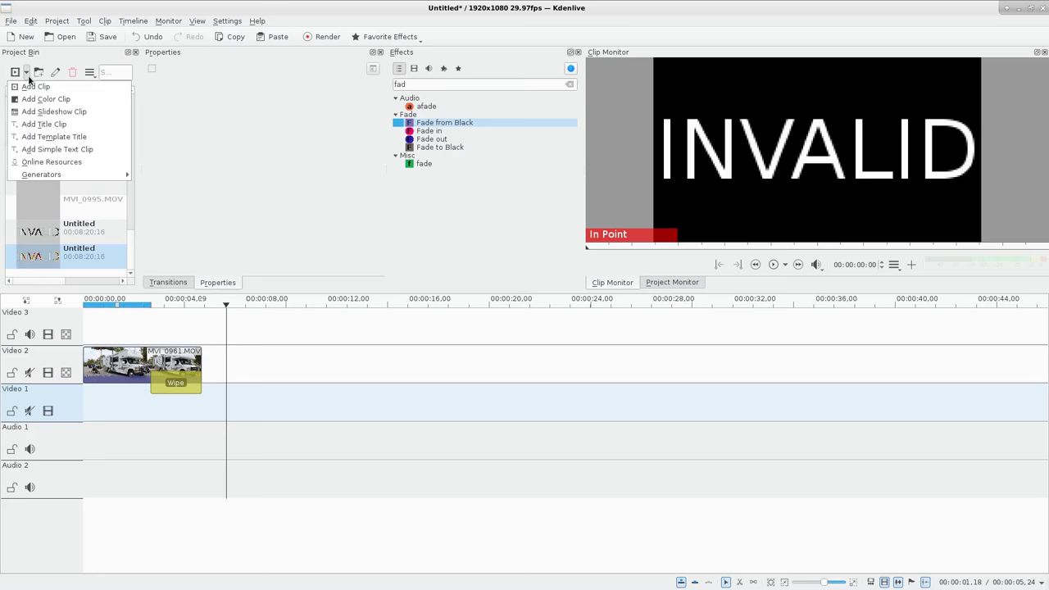
{"action": "left_click", "coordinate": [46, 99]}
{"action": "left_click", "coordinate": [558, 277]}
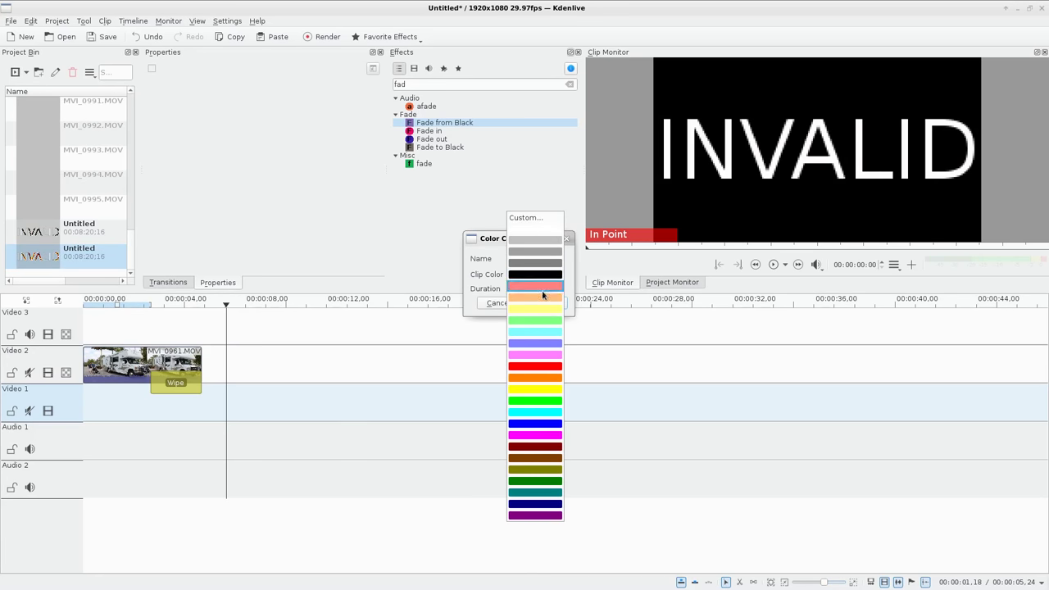
{"action": "left_click", "coordinate": [542, 414]}
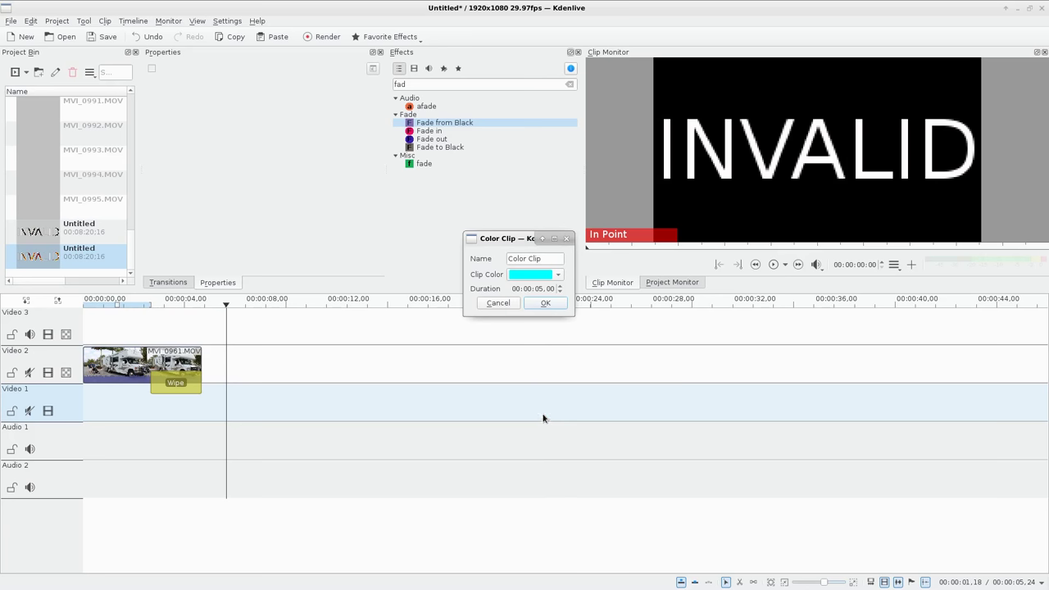
{"action": "left_click", "coordinate": [546, 304]}
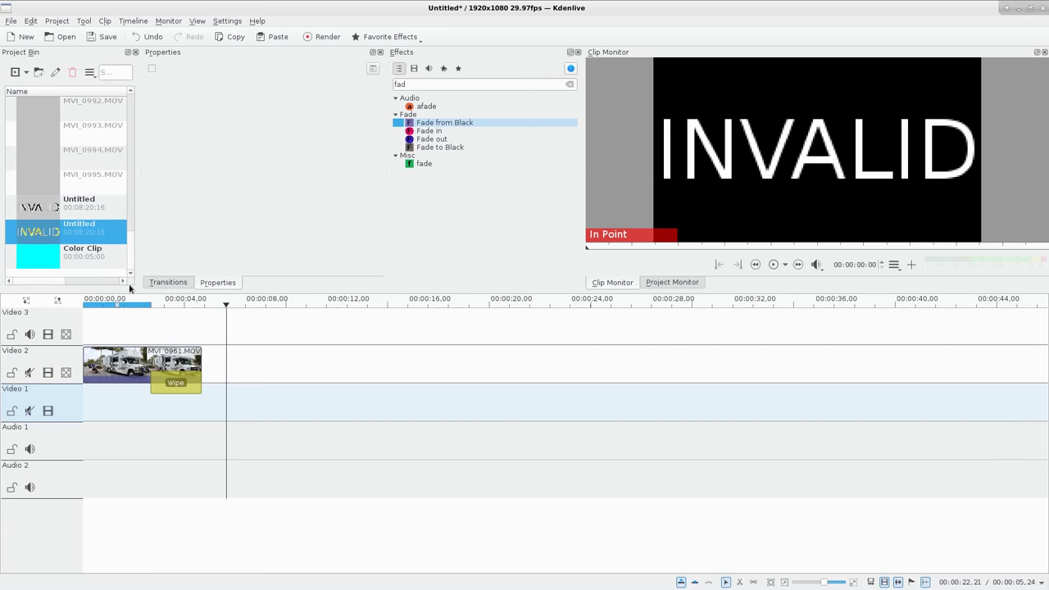
{"action": "left_click_drag", "start_coordinate": [48, 265], "coordinate": [962, 369]}
{"action": "key", "text": "Delete"}
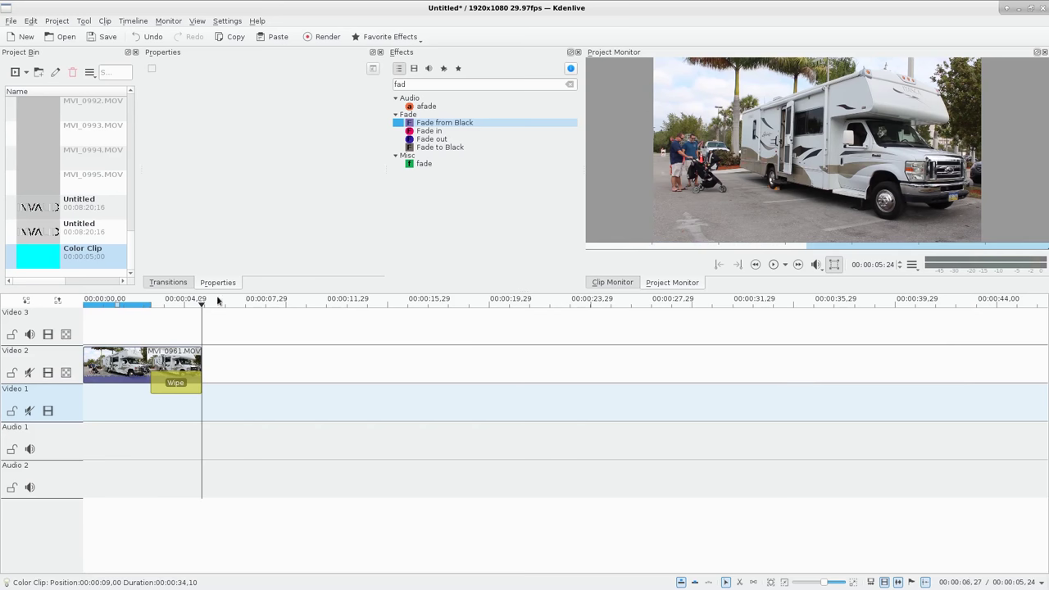
Step: Add a black color clip to the project bin
{"action": "right_click", "coordinate": [77, 272]}
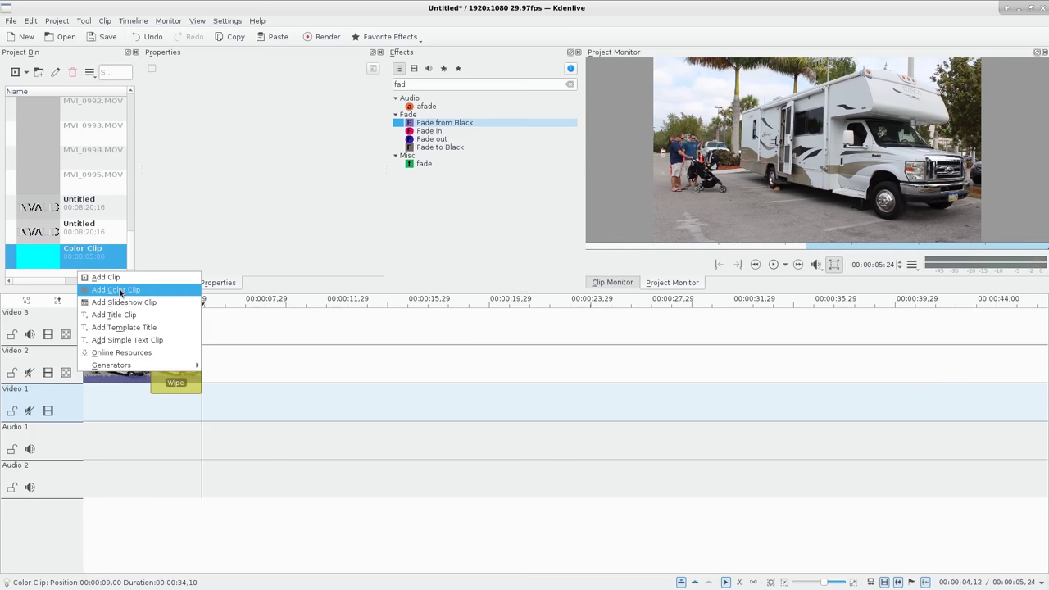
{"action": "left_click", "coordinate": [120, 291]}
{"action": "left_click", "coordinate": [531, 276]}
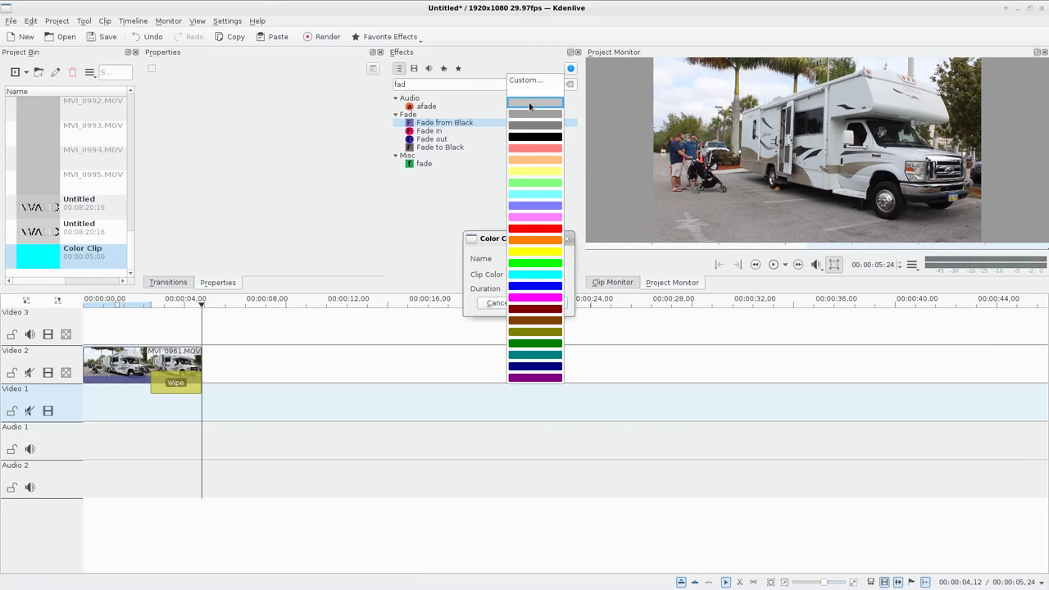
{"action": "left_click", "coordinate": [533, 136]}
{"action": "left_click", "coordinate": [528, 303]}
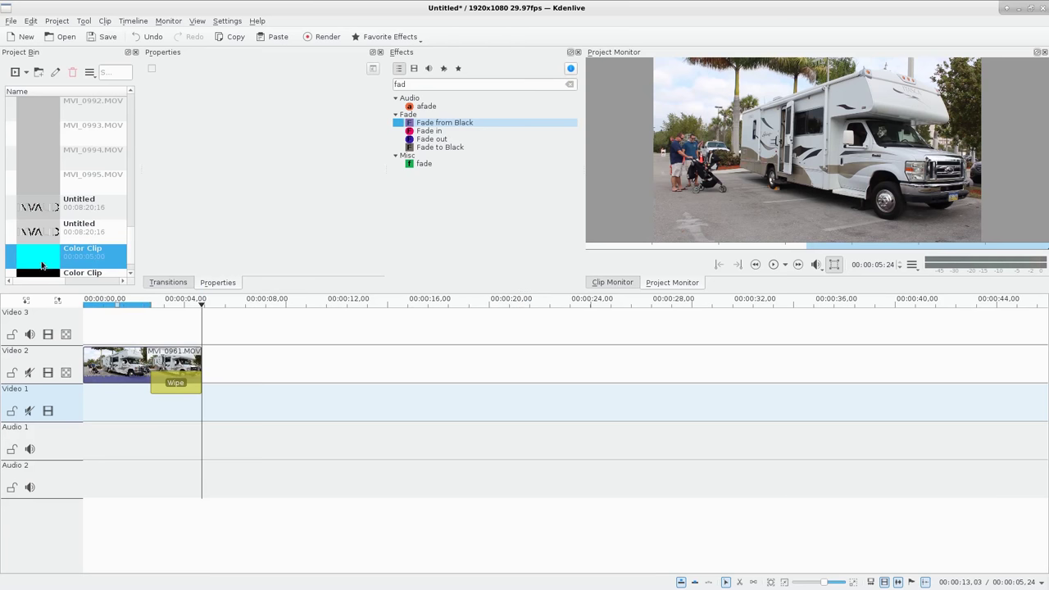
Step: Place the black color clip on Video 1 at 00:00:03,10, beneath the end of MVI_0961.MOV, and preview the wipe into it
{"action": "scroll", "coordinate": [111, 233], "scroll_direction": "down", "scroll_amount": 1}
{"action": "left_click_drag", "start_coordinate": [82, 254], "coordinate": [156, 402]}
{"action": "mouse_move", "coordinate": [144, 338]}
{"action": "left_mouse_down"}
{"action": "mouse_move", "coordinate": [173, 336]}
{"action": "mouse_move", "coordinate": [165, 335]}
{"action": "left_mouse_up"}
Step: Replace the Wipe between MVI_0961.MOV and the black color clip with a Dissolve transition, and preview the fade
{"action": "left_click", "coordinate": [173, 377]}
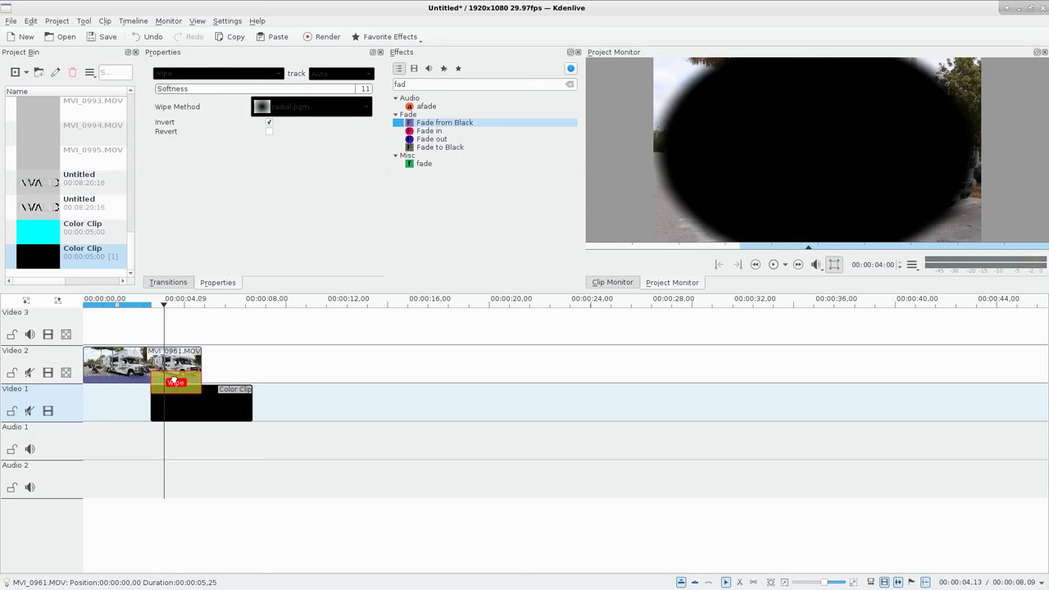
{"action": "key", "text": "Delete"}
{"action": "left_click", "coordinate": [200, 382]}
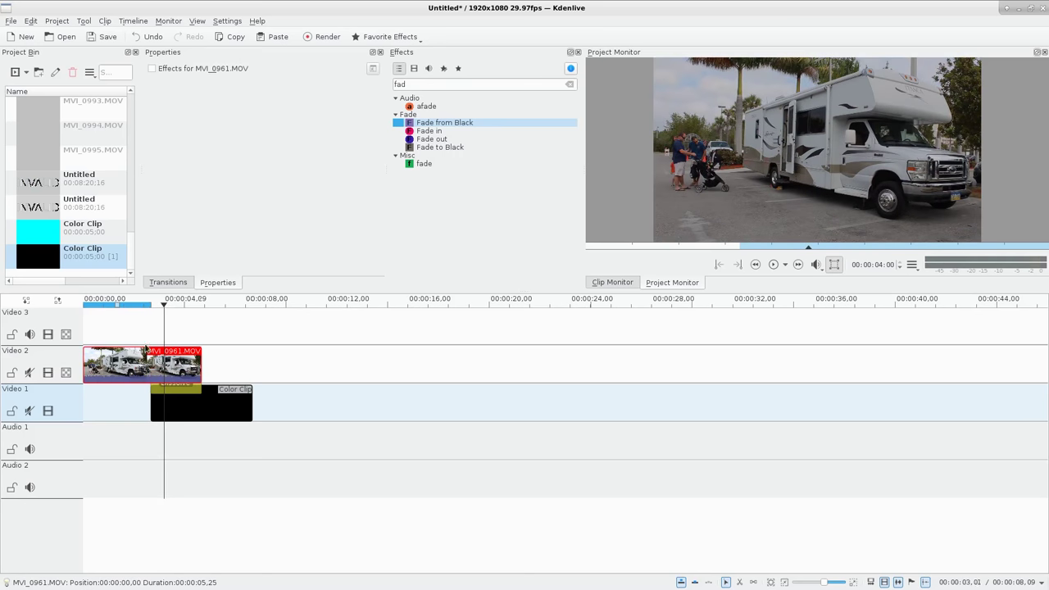
{"action": "left_click", "coordinate": [158, 343]}
{"action": "left_click_drag", "start_coordinate": [159, 342], "coordinate": [180, 339]}
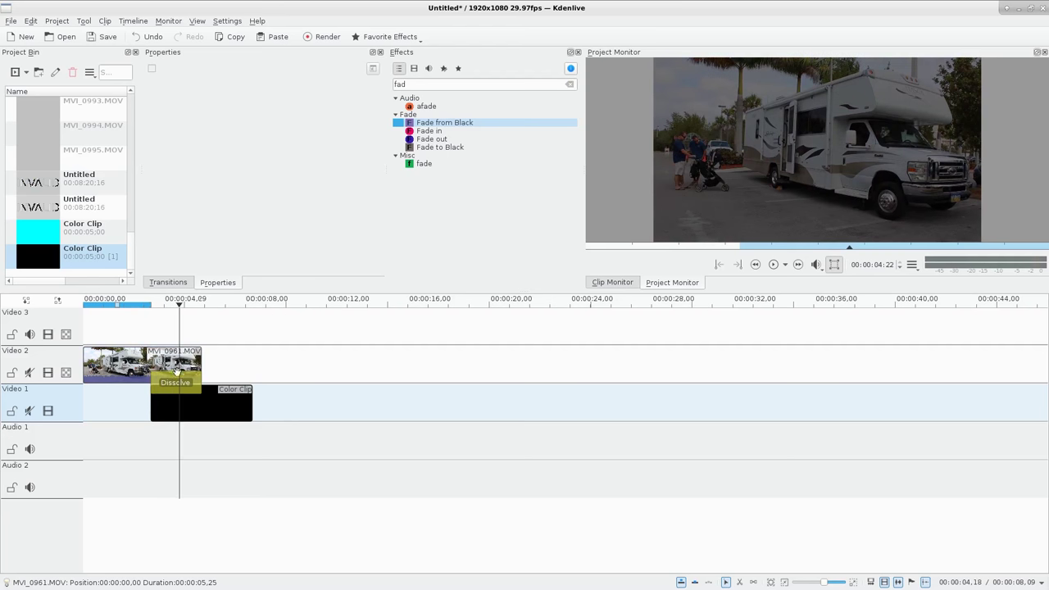
Step: Change the Dissolve transition to a Wipe with the radial.pgm method, preview it, and reopen its settings
{"action": "left_click", "coordinate": [177, 382]}
{"action": "left_click", "coordinate": [201, 75]}
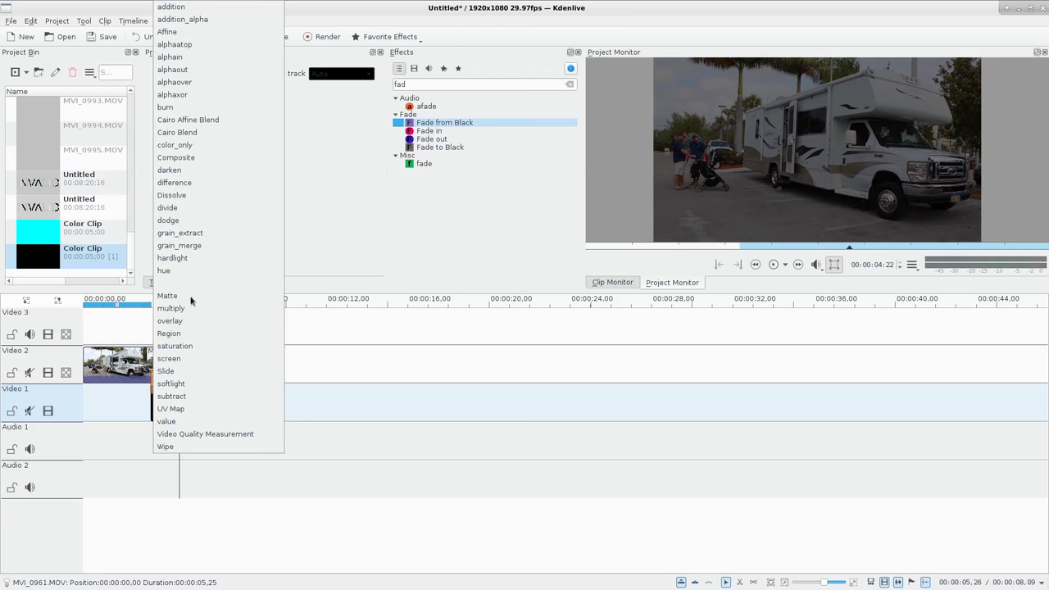
{"action": "left_click", "coordinate": [199, 442]}
{"action": "left_click", "coordinate": [290, 107]}
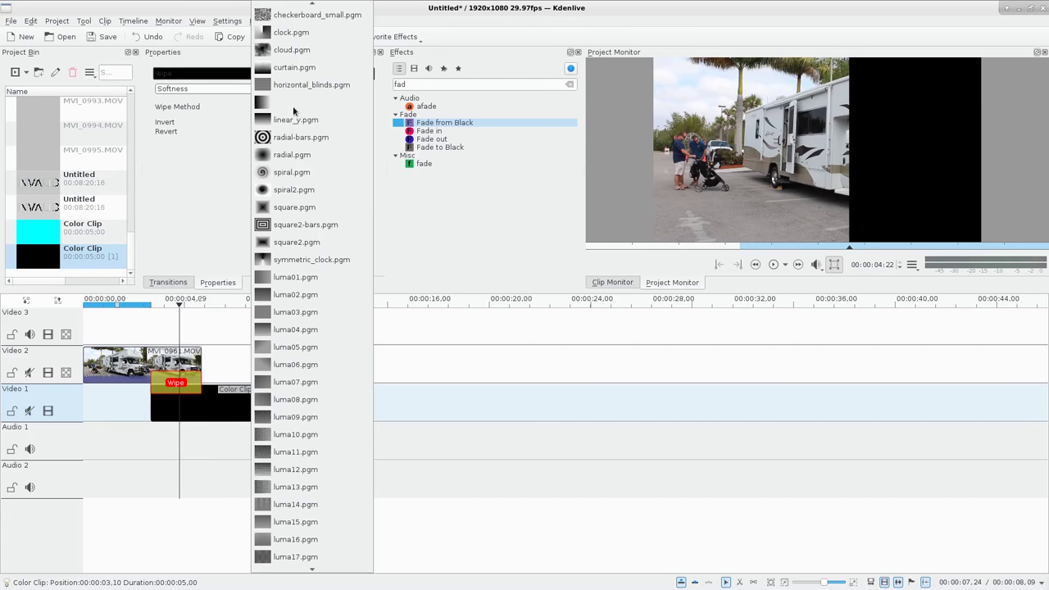
{"action": "left_click", "coordinate": [292, 160]}
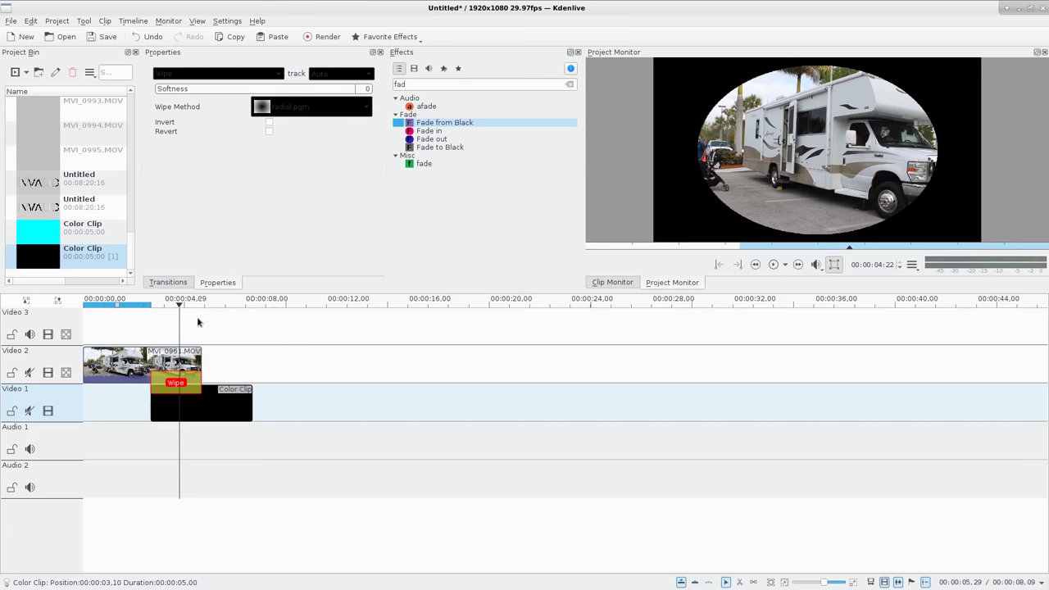
{"action": "left_click_drag", "start_coordinate": [153, 326], "coordinate": [155, 328]}
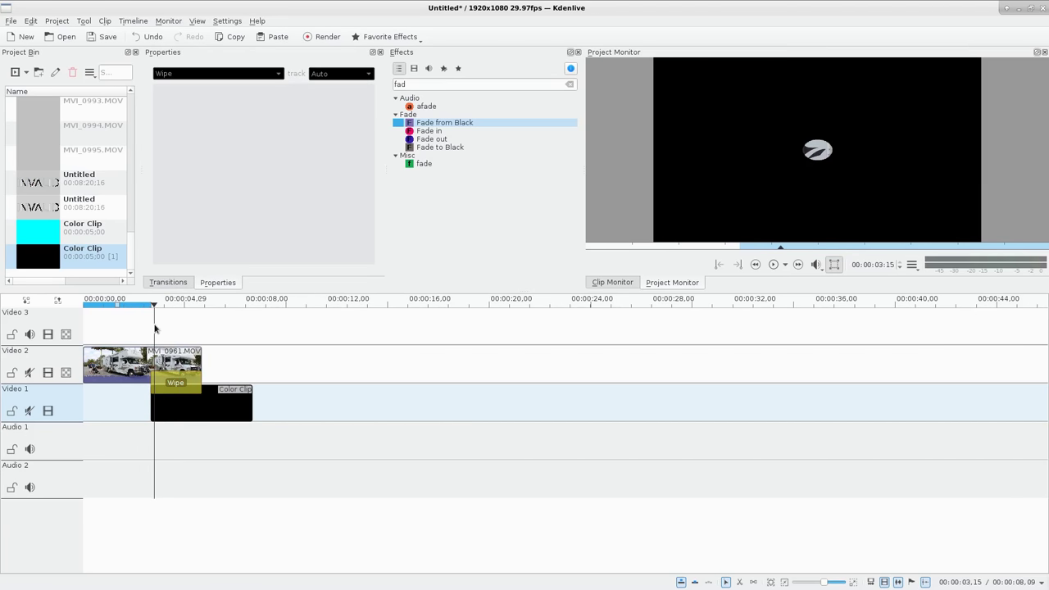
{"action": "left_click", "coordinate": [175, 382]}
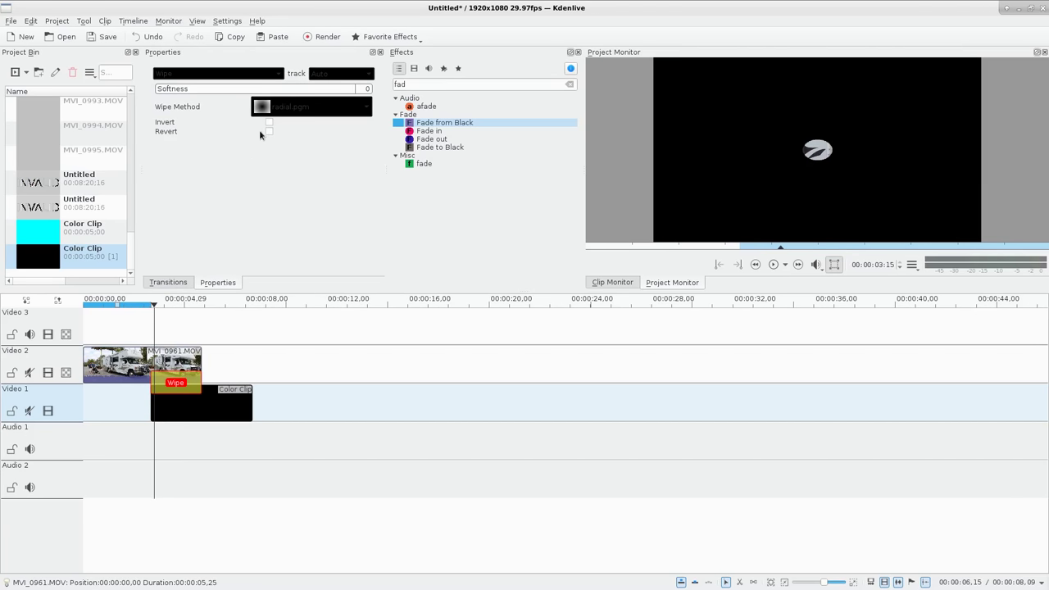
Step: Turn on the Invert and Revert options of the radial Wipe over MVI_0961.MOV, previewing the result of each change
{"action": "left_click_drag", "start_coordinate": [143, 322], "coordinate": [170, 344]}
{"action": "left_click", "coordinate": [171, 383]}
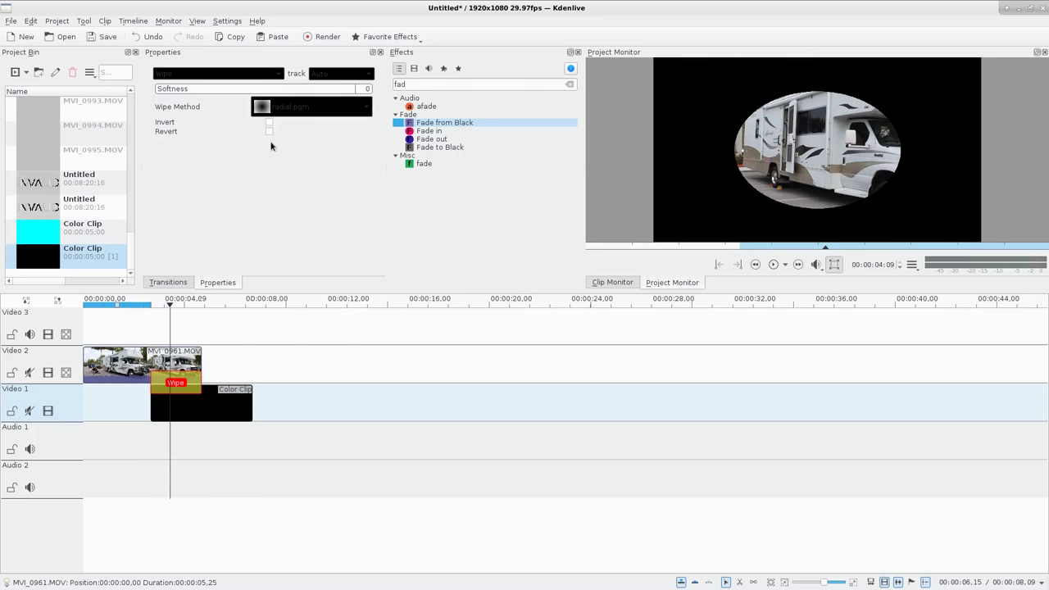
{"action": "left_click", "coordinate": [269, 124]}
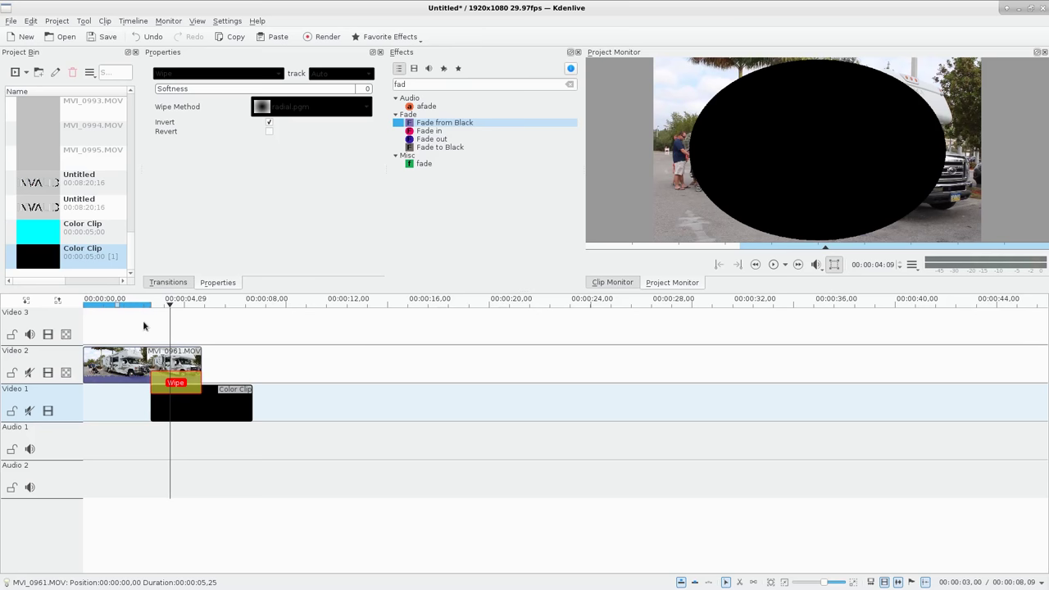
{"action": "left_click_drag", "start_coordinate": [143, 326], "coordinate": [207, 332]}
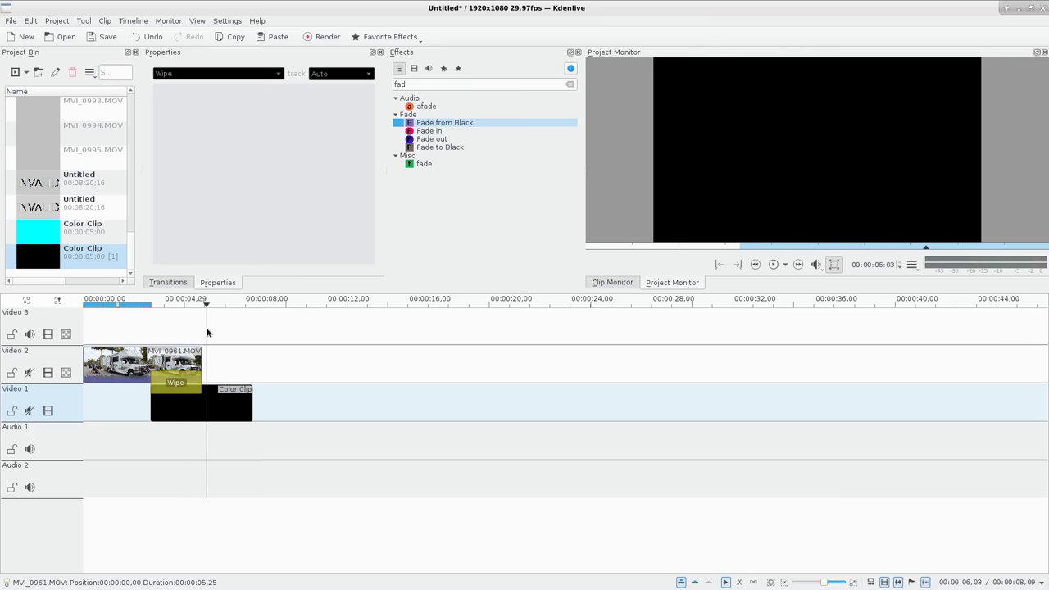
{"action": "left_click", "coordinate": [174, 382]}
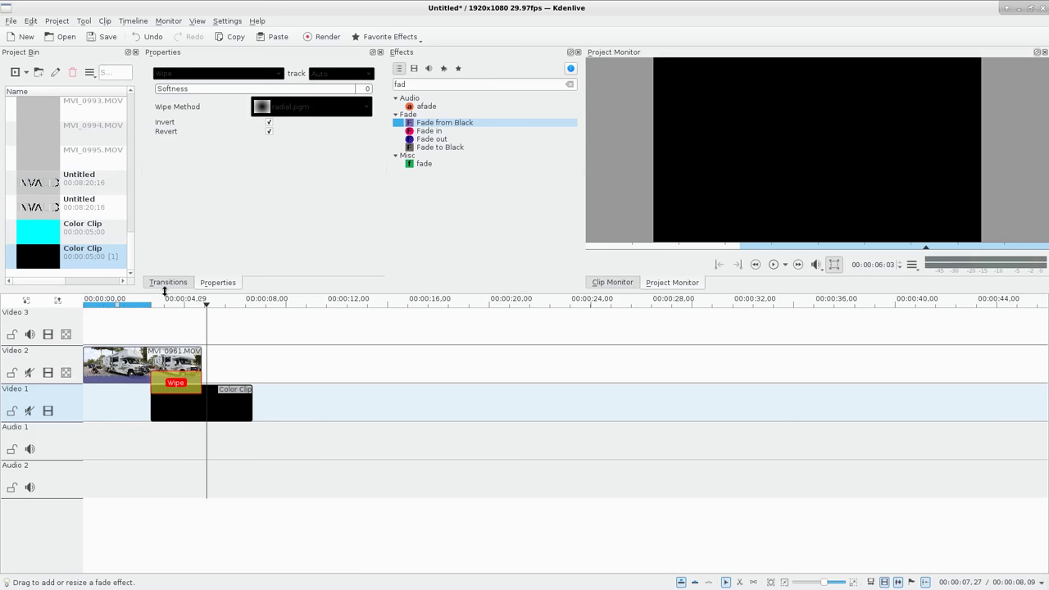
{"action": "left_click_drag", "start_coordinate": [150, 324], "coordinate": [177, 326]}
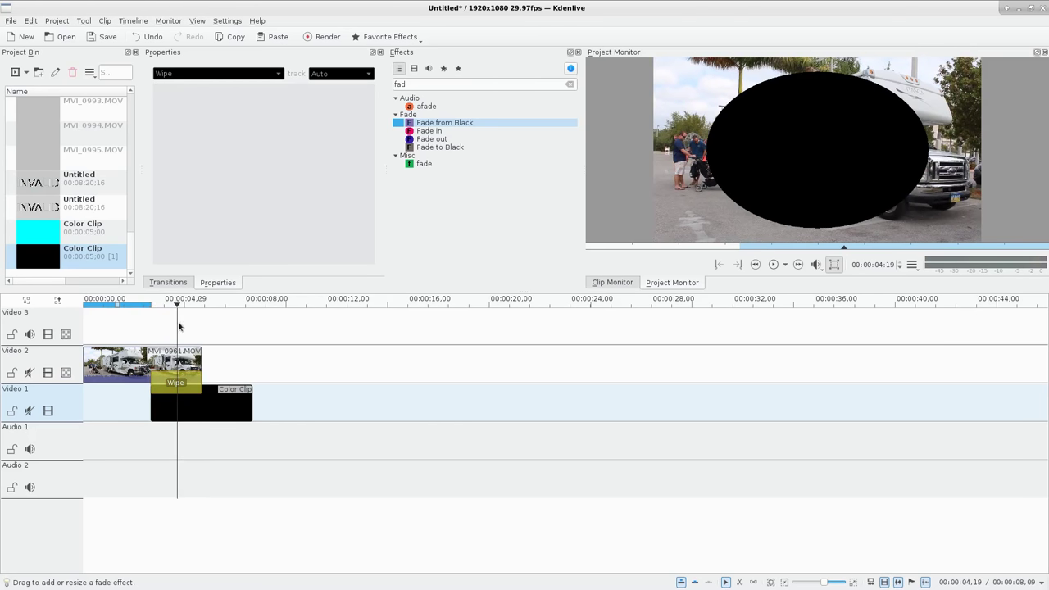
Step: Turn off the Wipe's Invert option while leaving Revert on, and preview the transition around the 4-second mark
{"action": "left_click", "coordinate": [175, 383]}
{"action": "left_click", "coordinate": [270, 134]}
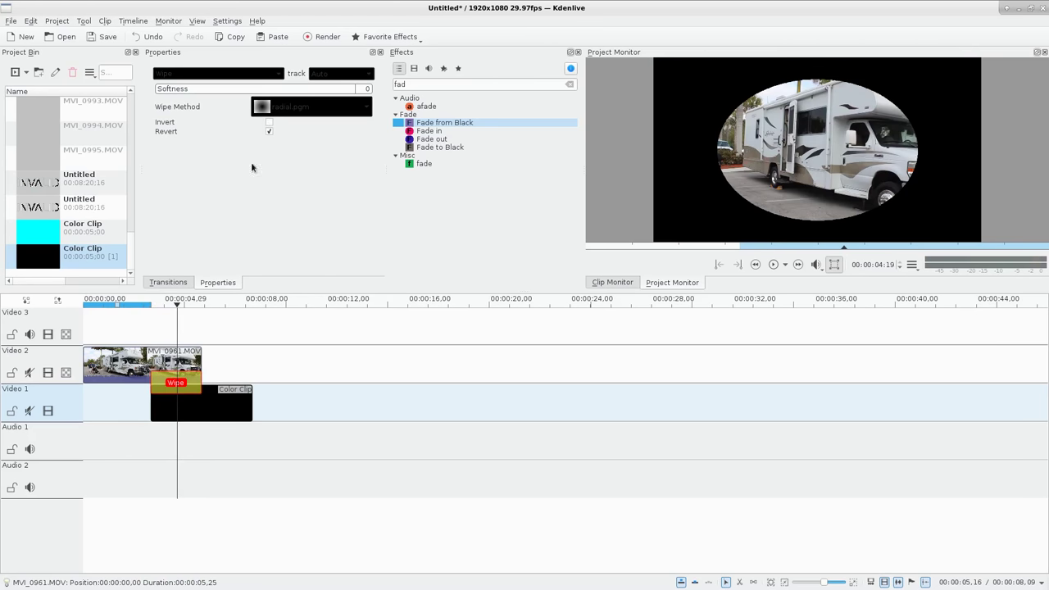
{"action": "left_click", "coordinate": [167, 343]}
{"action": "left_click_drag", "start_coordinate": [166, 342], "coordinate": [175, 344]}
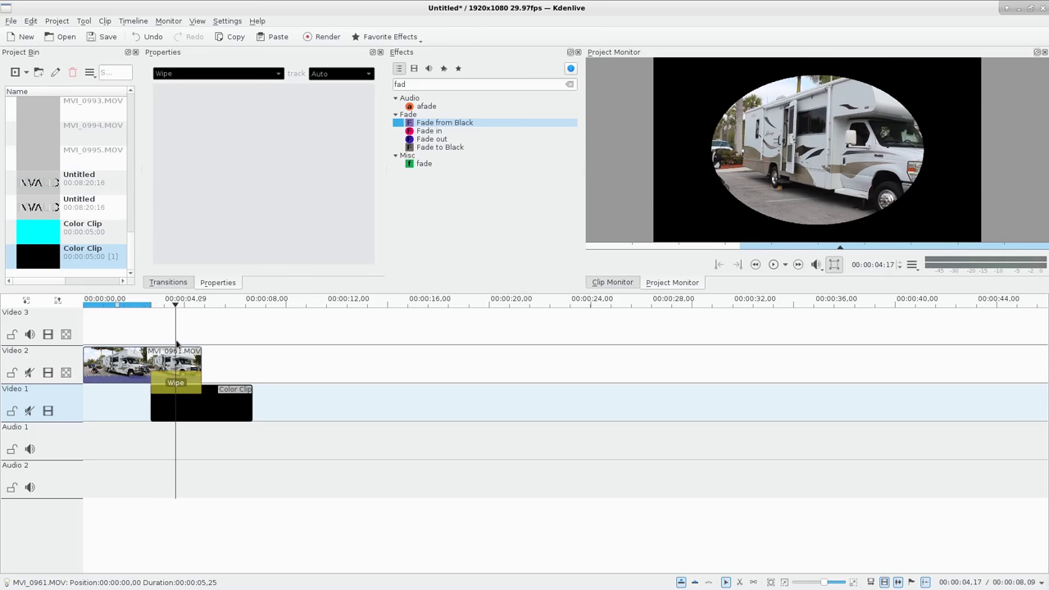
Step: Turn off the Wipe's Revert option and scrub through the transition to preview it
{"action": "left_click", "coordinate": [174, 378]}
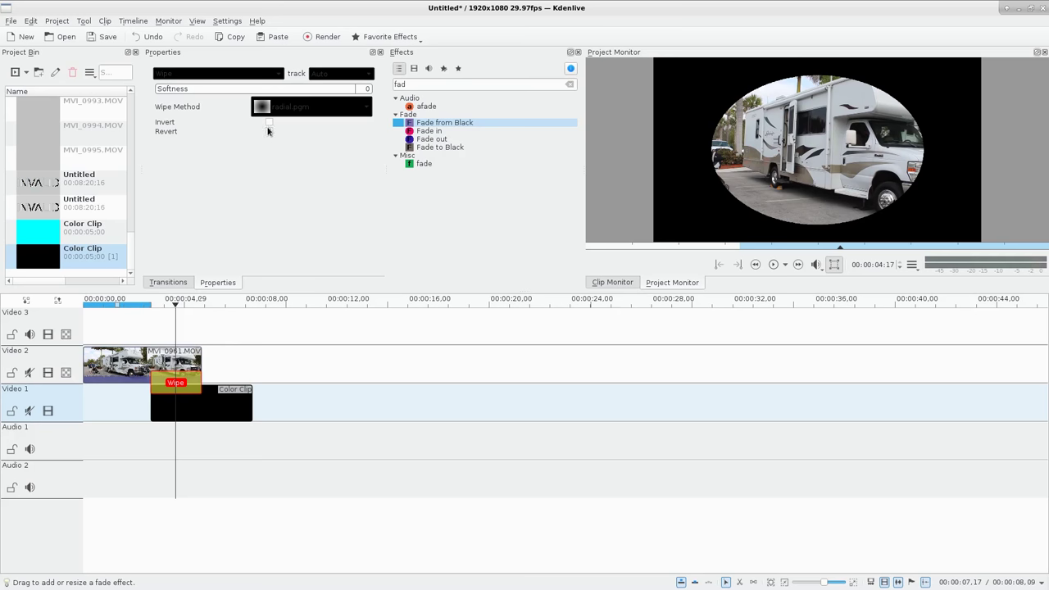
{"action": "left_click", "coordinate": [143, 324]}
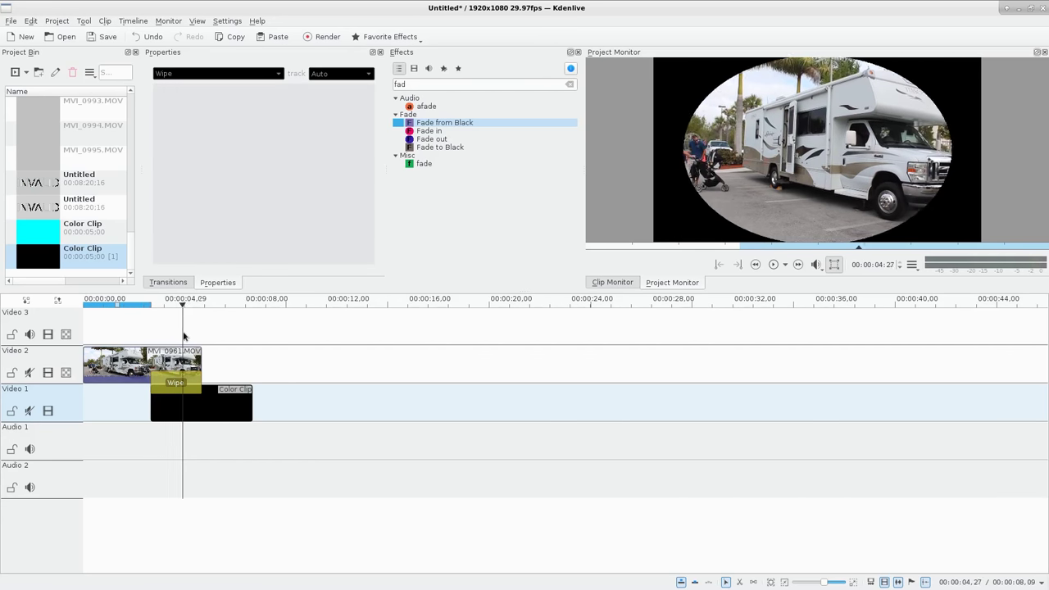
{"action": "left_click", "coordinate": [160, 336]}
{"action": "left_click", "coordinate": [140, 336]}
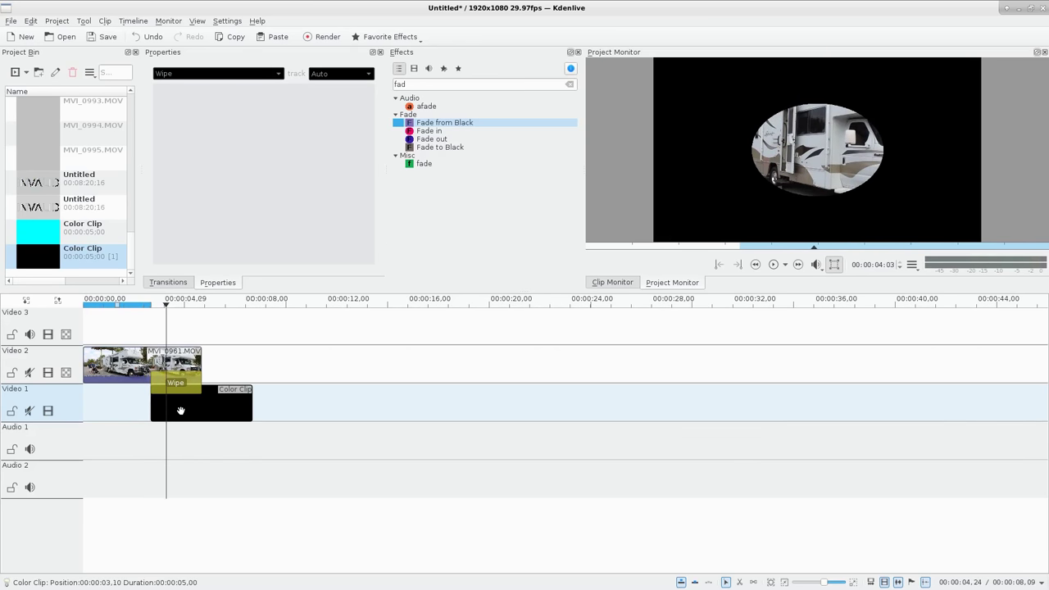
Step: Turn on only the Revert option of the Wipe and scrub through the transition into black
{"action": "left_click", "coordinate": [175, 387]}
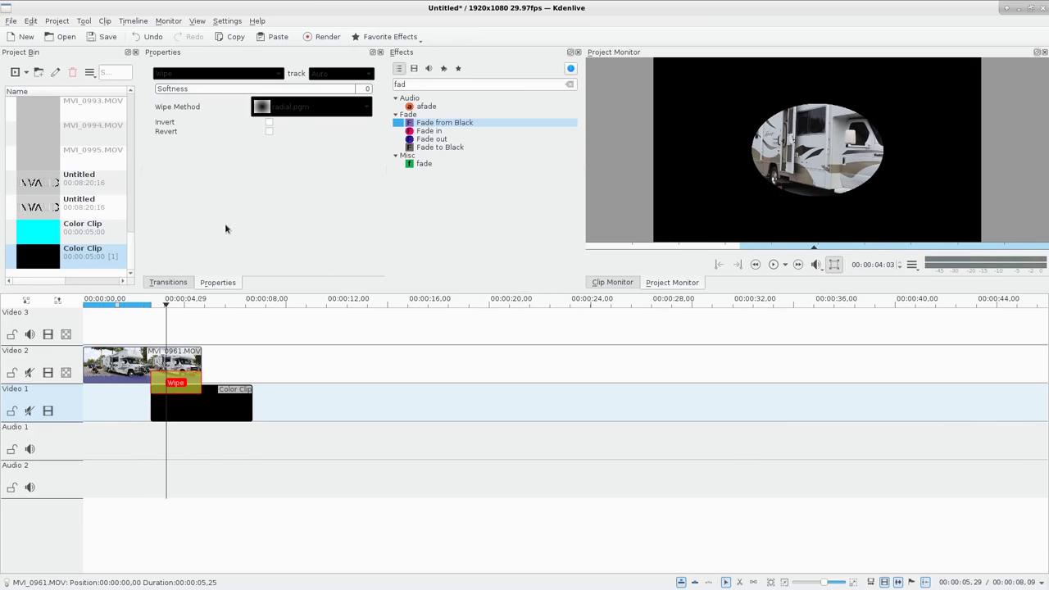
{"action": "left_click", "coordinate": [269, 131]}
{"action": "left_click", "coordinate": [155, 322]}
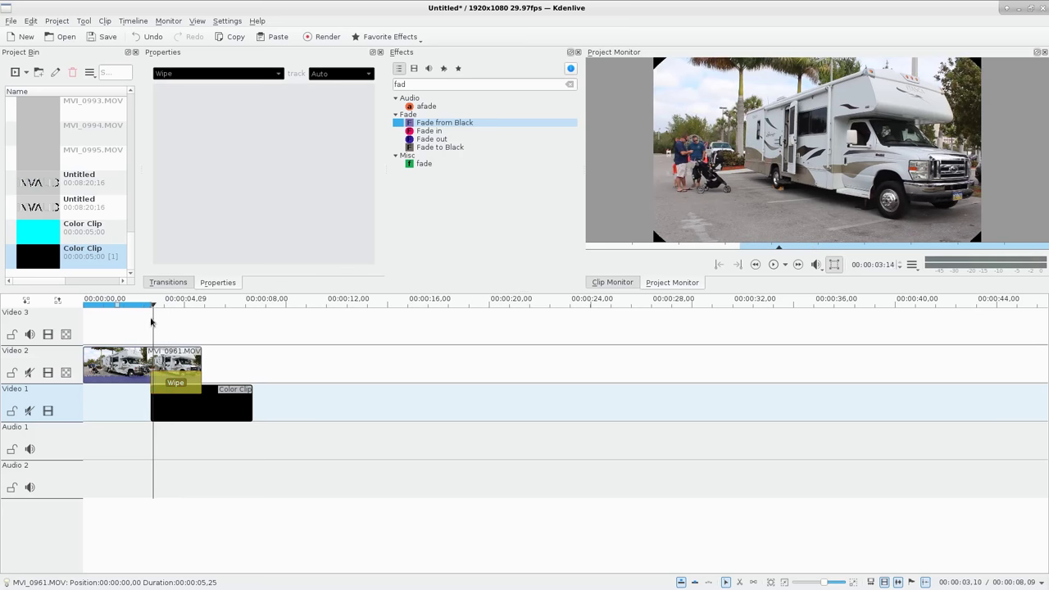
{"action": "left_click", "coordinate": [169, 326]}
{"action": "left_click", "coordinate": [144, 327]}
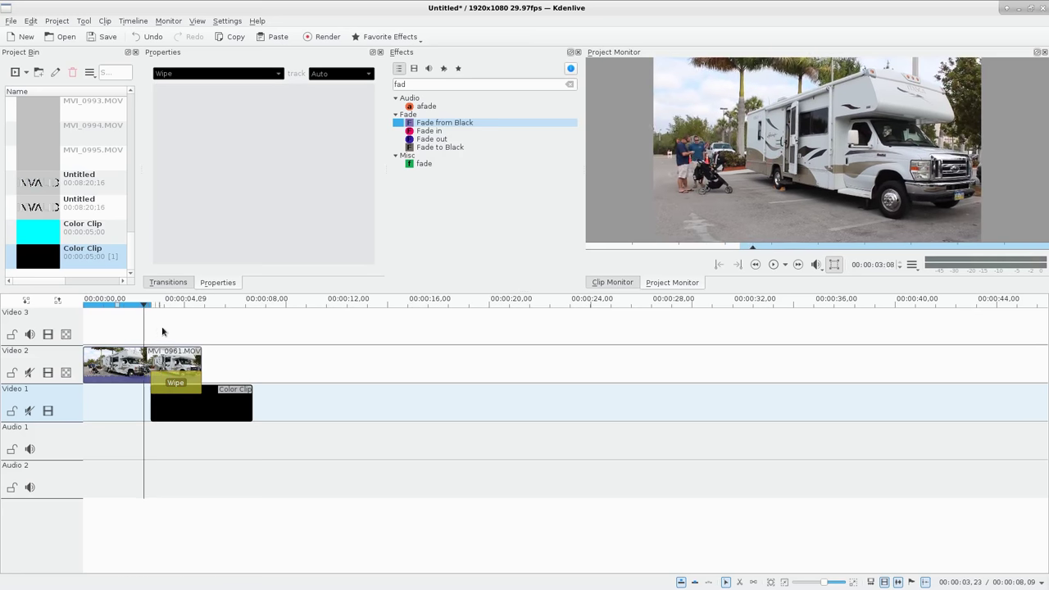
{"action": "left_click", "coordinate": [180, 334]}
{"action": "left_click", "coordinate": [195, 334]}
{"action": "left_click", "coordinate": [189, 335]}
{"action": "left_click", "coordinate": [172, 337]}
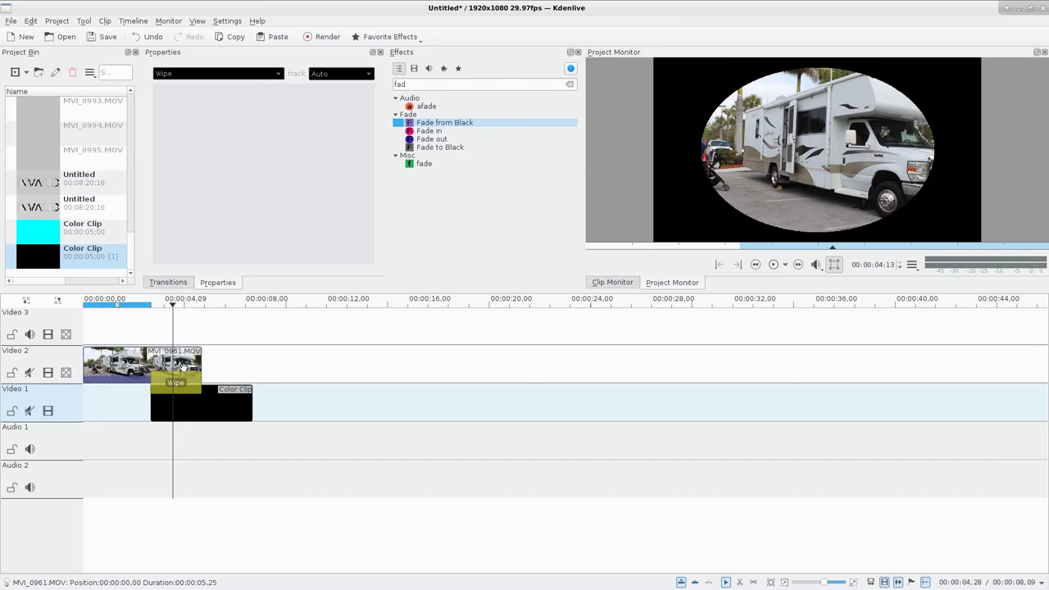
Step: Check the Wipe's settings and play the transition from 00:00:02,15
{"action": "left_click", "coordinate": [171, 382]}
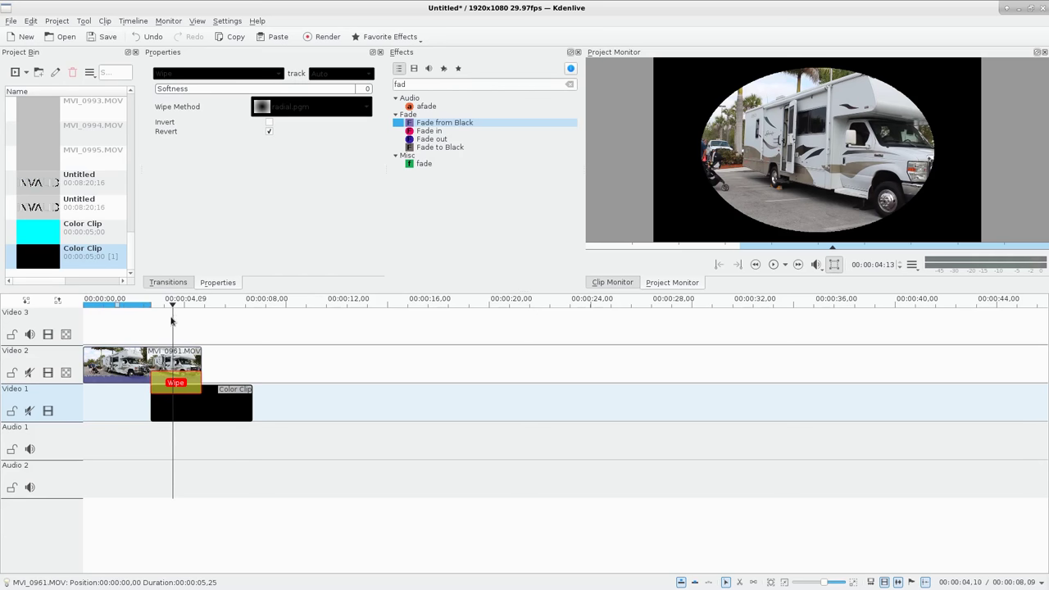
{"action": "left_click_drag", "start_coordinate": [145, 327], "coordinate": [134, 326]}
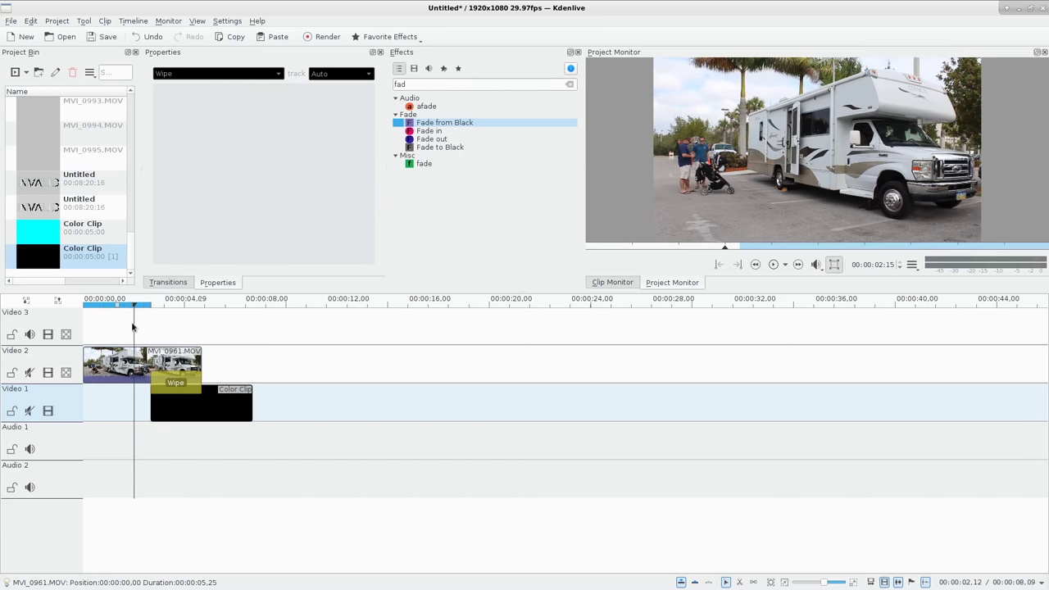
{"action": "key", "text": "space"}
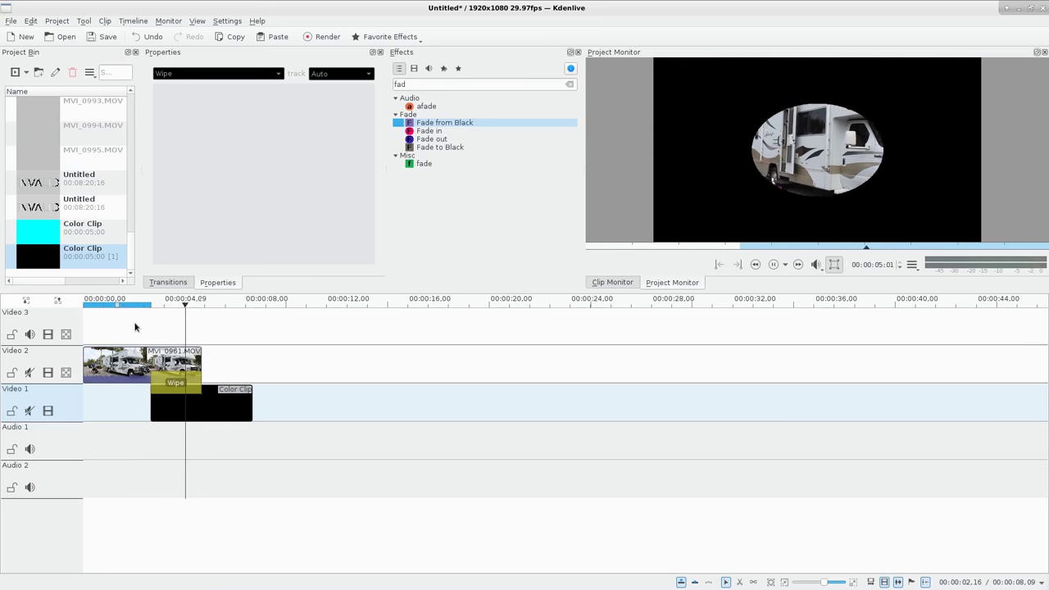
{"action": "key", "text": "space"}
Step: Shorten the Wipe by moving the black color clip on Video 1 to 00:00:04,25, and play the transition
{"action": "left_click_drag", "start_coordinate": [156, 405], "coordinate": [177, 398]}
{"action": "left_click", "coordinate": [165, 336]}
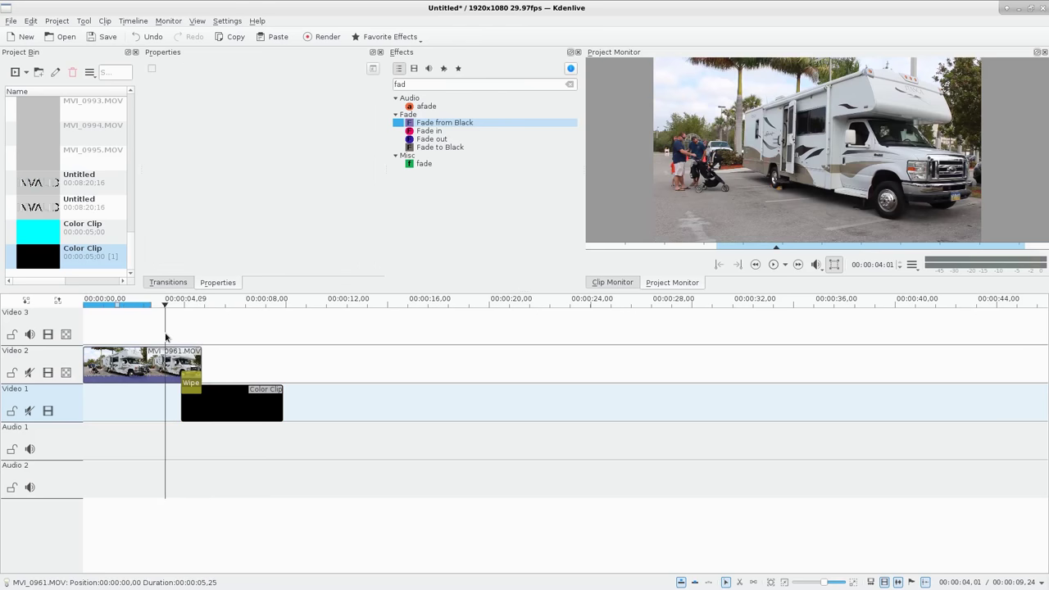
{"action": "key", "text": "space"}
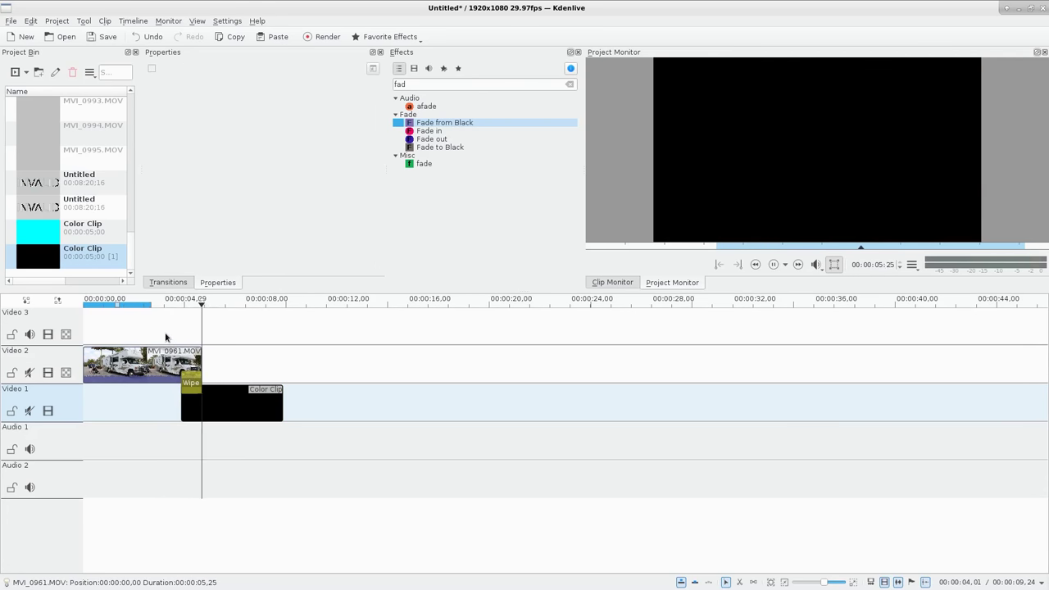
{"action": "key", "text": "space"}
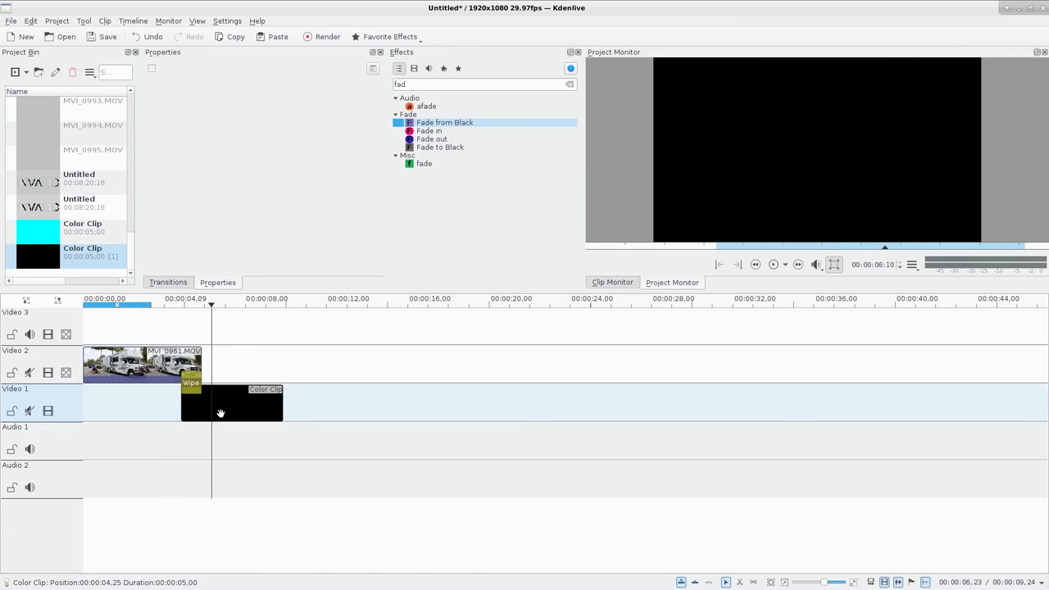
Step: Move the black color clip to the start of Video 1 and MVI_0961.MOV to 00:00:03,28, and play the opening Wipe
{"action": "left_click_drag", "start_coordinate": [220, 412], "coordinate": [207, 388]}
{"action": "left_click_drag", "start_coordinate": [283, 392], "coordinate": [189, 390]}
{"action": "left_click", "coordinate": [145, 354]}
{"action": "left_click_drag", "start_coordinate": [145, 354], "coordinate": [145, 354]}
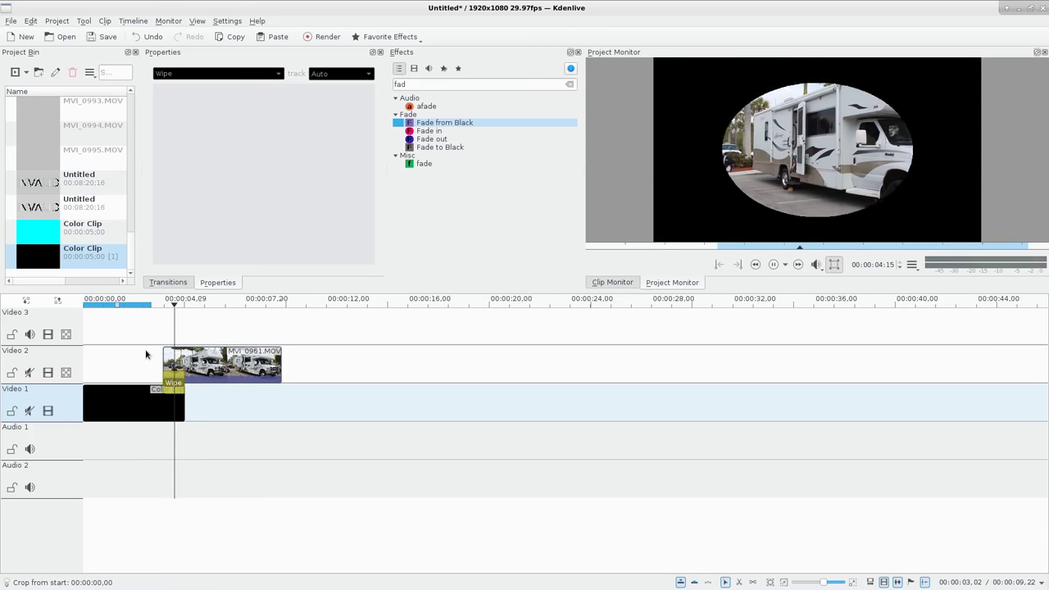
{"action": "key", "text": "space"}
Step: Turn off Revert on the Wipe from the black color clip into MVI_0961.MOV, and play it
{"action": "left_click", "coordinate": [176, 386]}
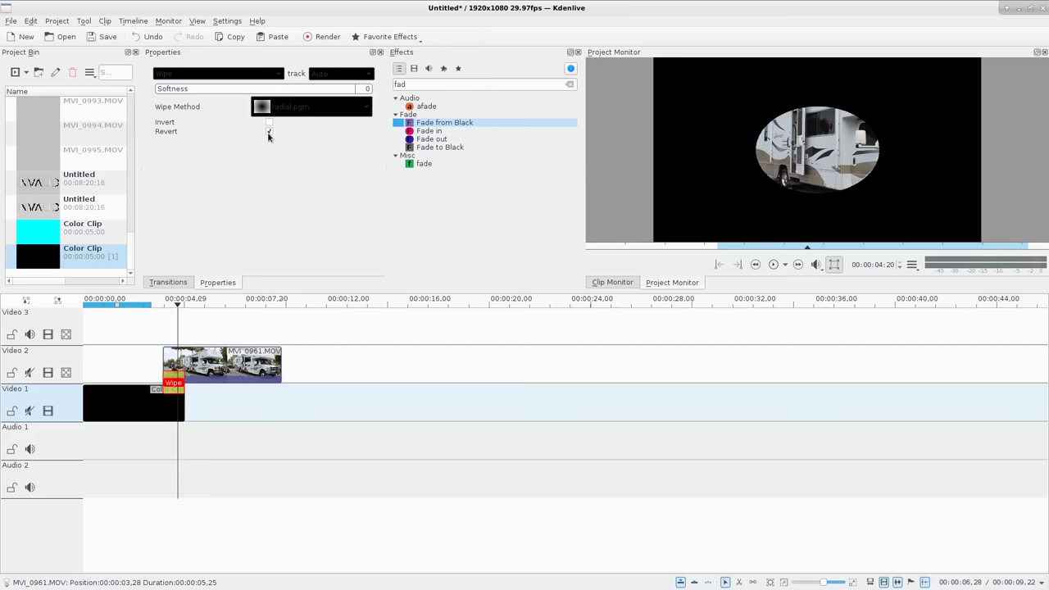
{"action": "left_click", "coordinate": [269, 131]}
{"action": "left_click", "coordinate": [146, 337]}
{"action": "key", "text": "space"}
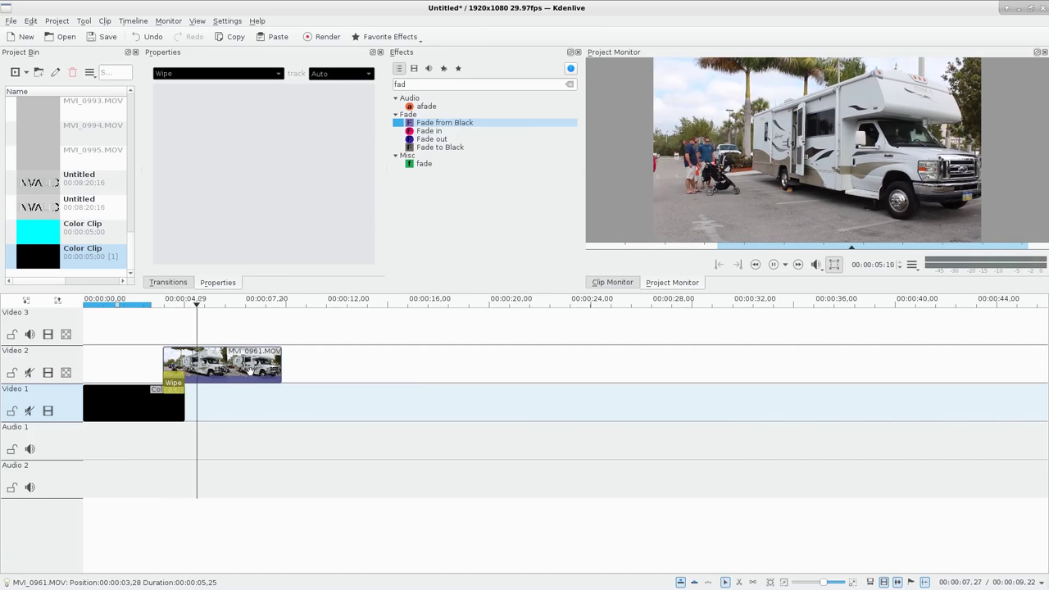
Step: Add a second black color clip to Video 1 at 00:00:08,25 and change its Dissolve transition to a Wipe using radial.pgm
{"action": "left_click", "coordinate": [79, 263]}
{"action": "left_click_drag", "start_coordinate": [78, 263], "coordinate": [285, 408]}
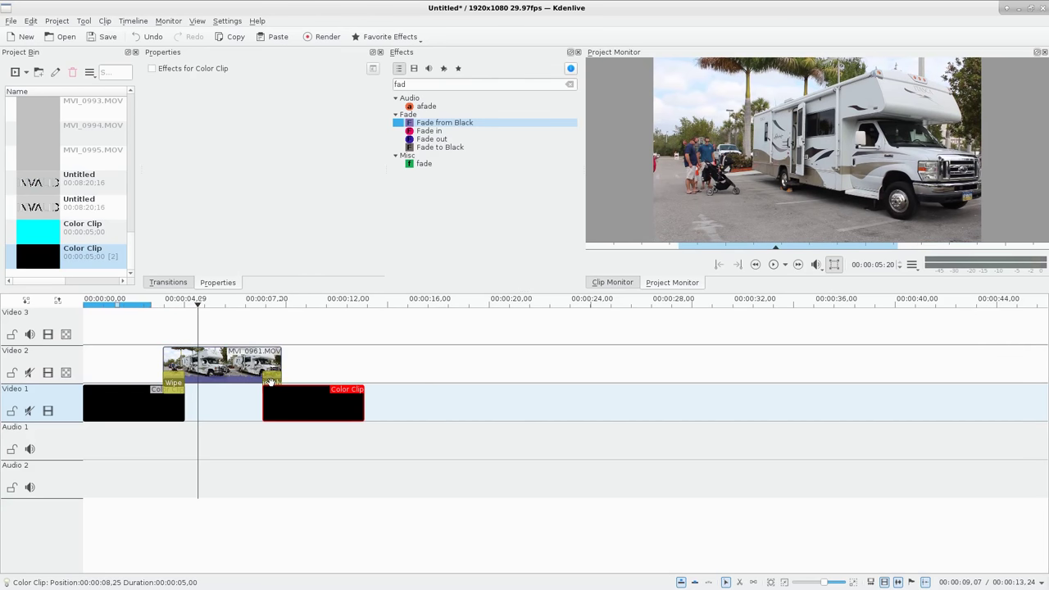
{"action": "left_click", "coordinate": [270, 382]}
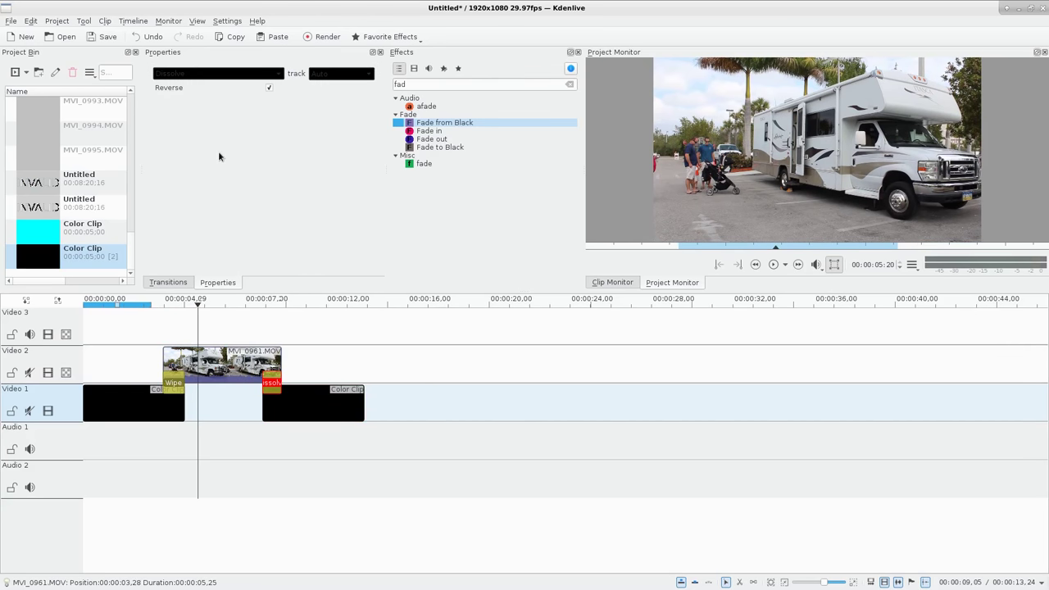
{"action": "left_click", "coordinate": [246, 76]}
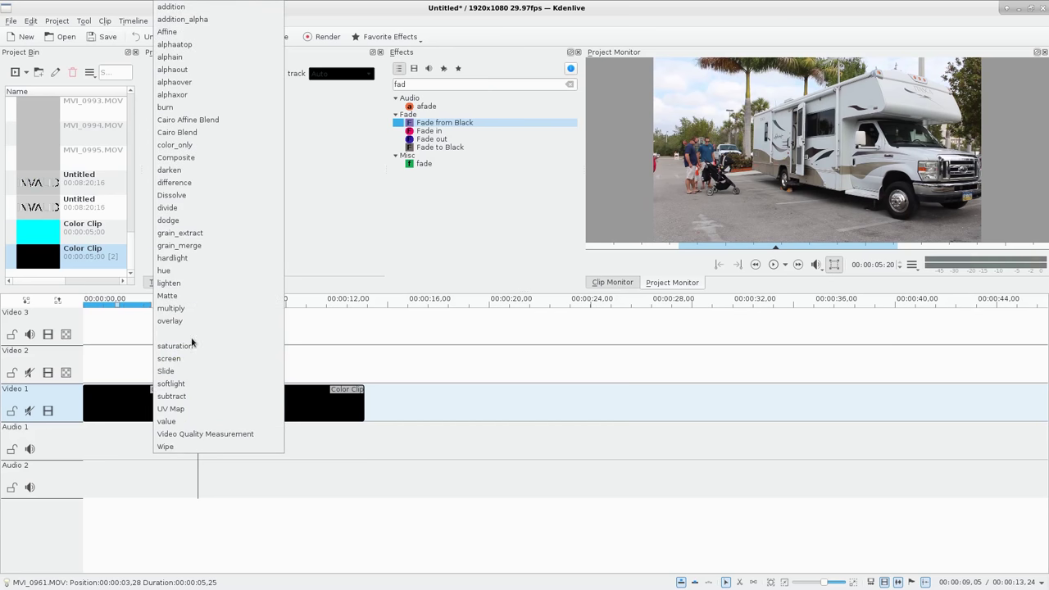
{"action": "left_click", "coordinate": [178, 446]}
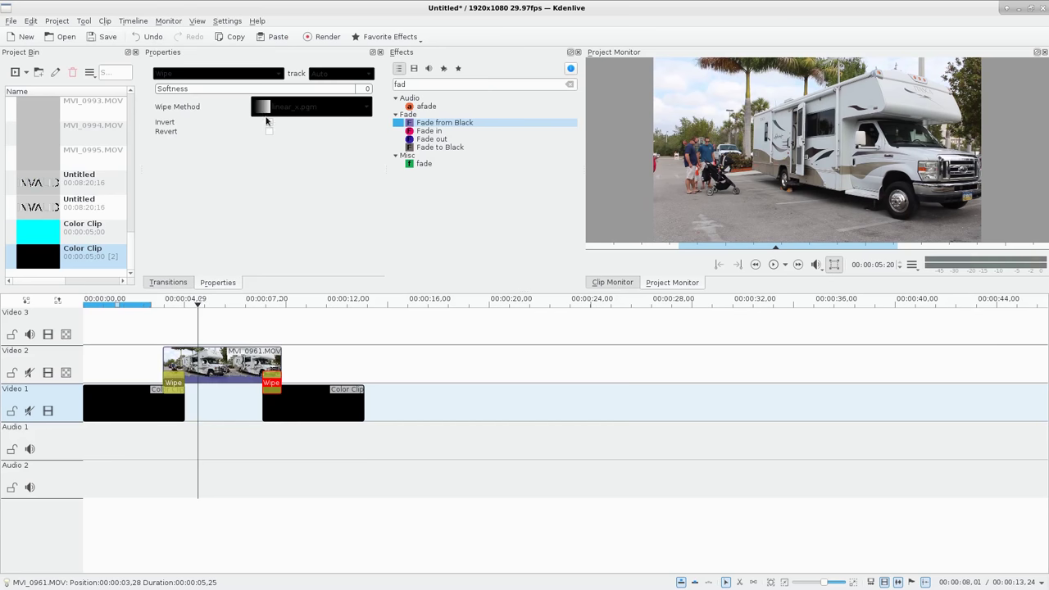
{"action": "left_click", "coordinate": [272, 109]}
{"action": "left_click", "coordinate": [278, 174]}
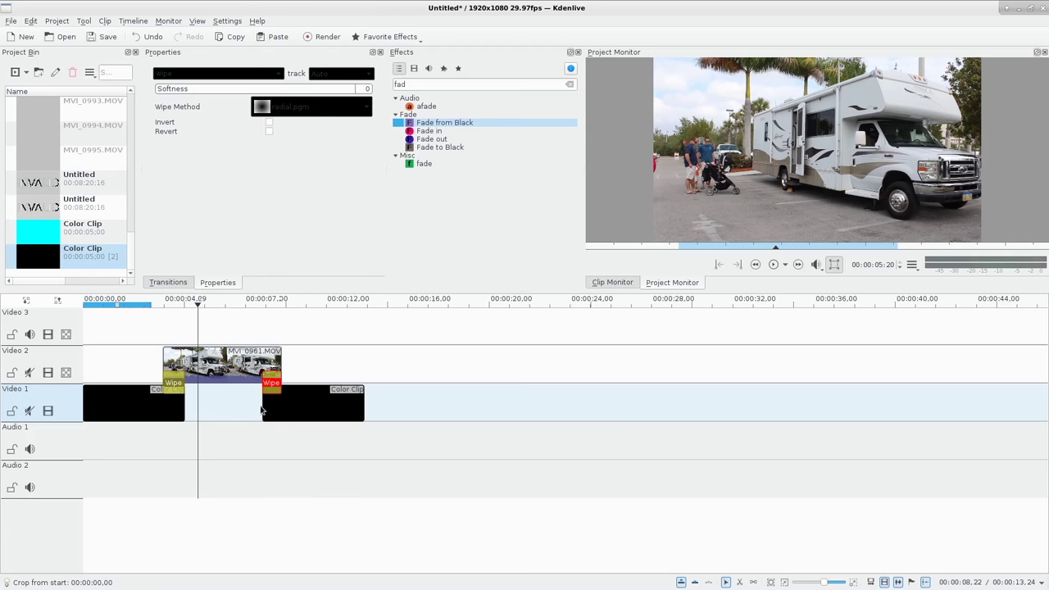
Step: Turn on Revert for the closing Wipe at the end of MVI_0961.MOV, and play the timeline from the start
{"action": "left_click", "coordinate": [264, 382]}
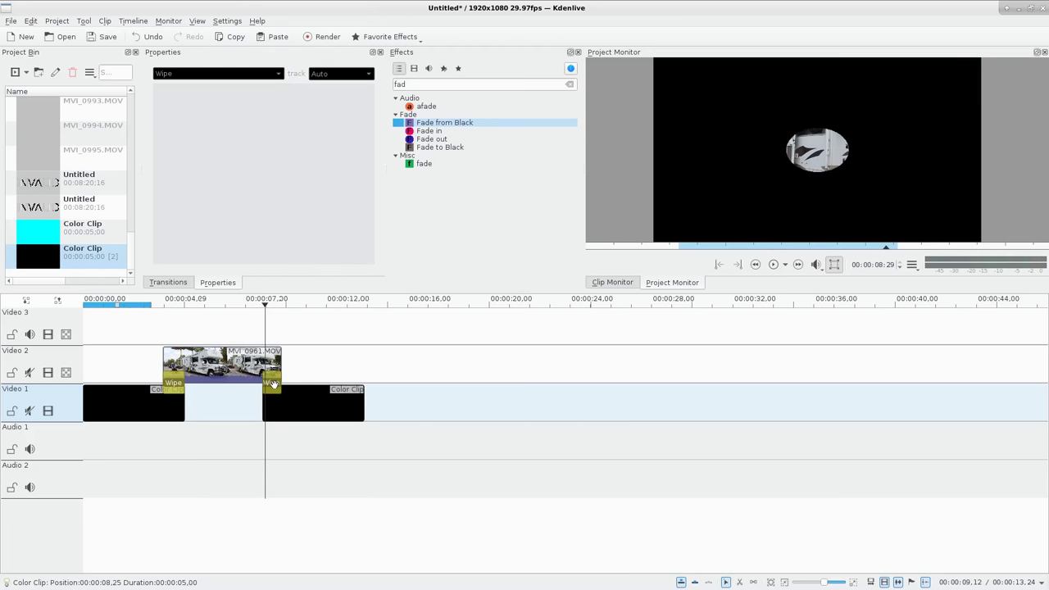
{"action": "left_click", "coordinate": [272, 384]}
{"action": "left_click", "coordinate": [268, 130]}
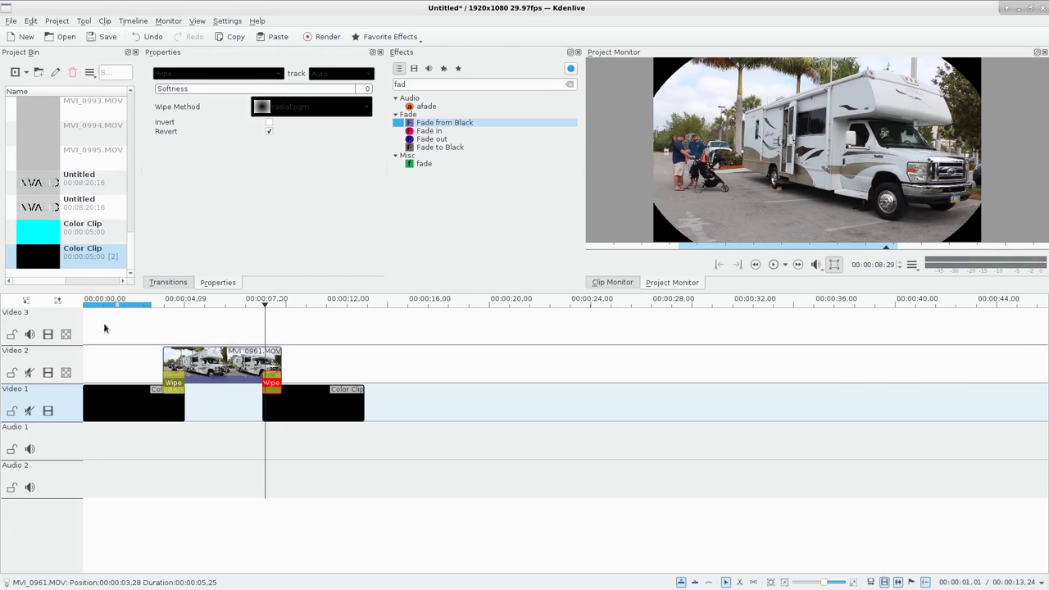
{"action": "left_click", "coordinate": [156, 332]}
{"action": "left_click", "coordinate": [86, 304]}
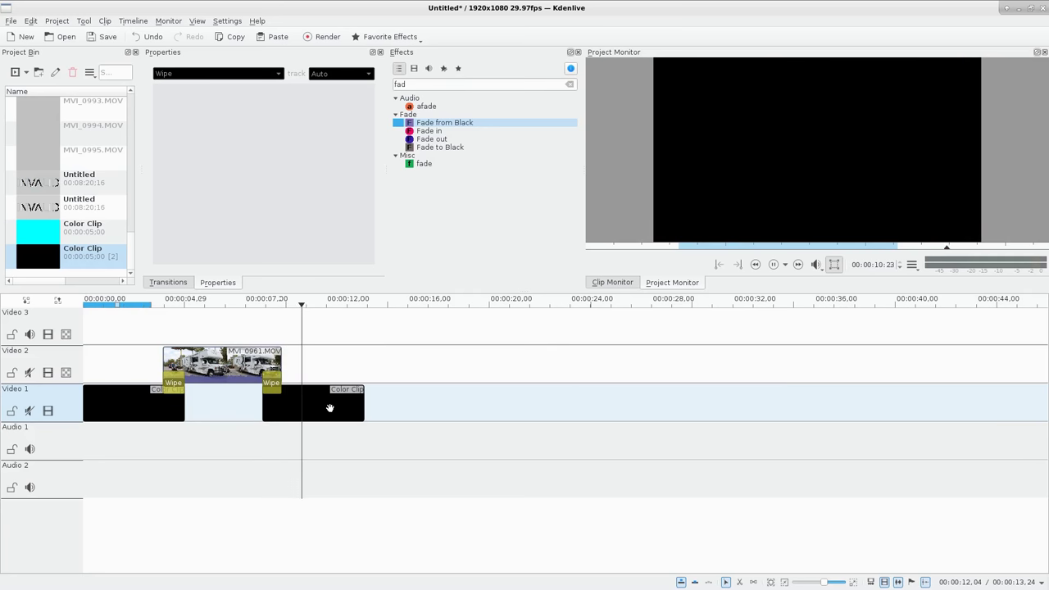
Step: Set the closing Wipe's Softness to 19, raise the opening Wipe's Softness as well, and preview both transitions
{"action": "left_click", "coordinate": [272, 382]}
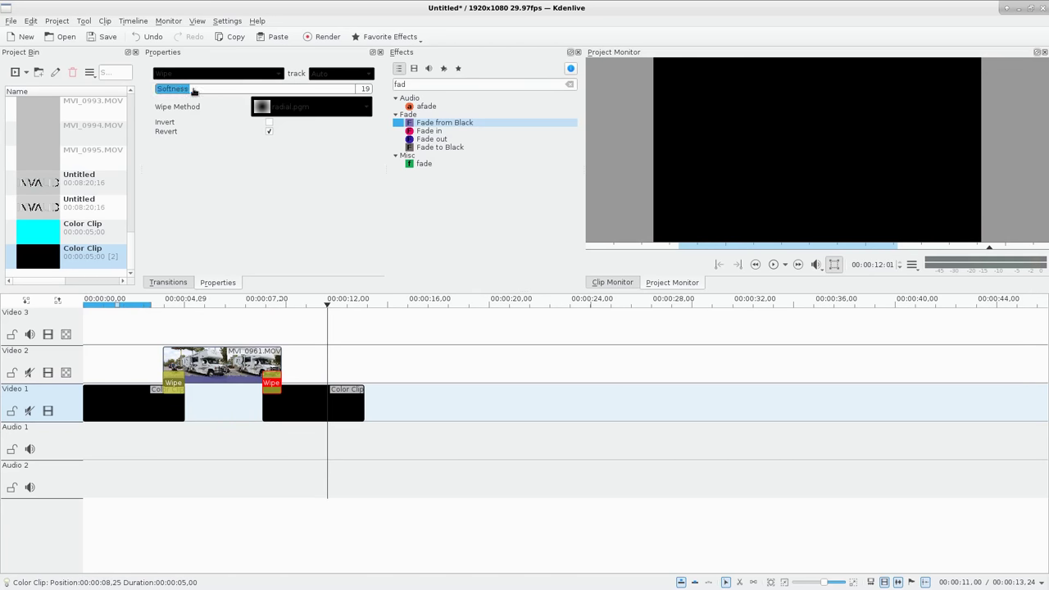
{"action": "left_click", "coordinate": [271, 328]}
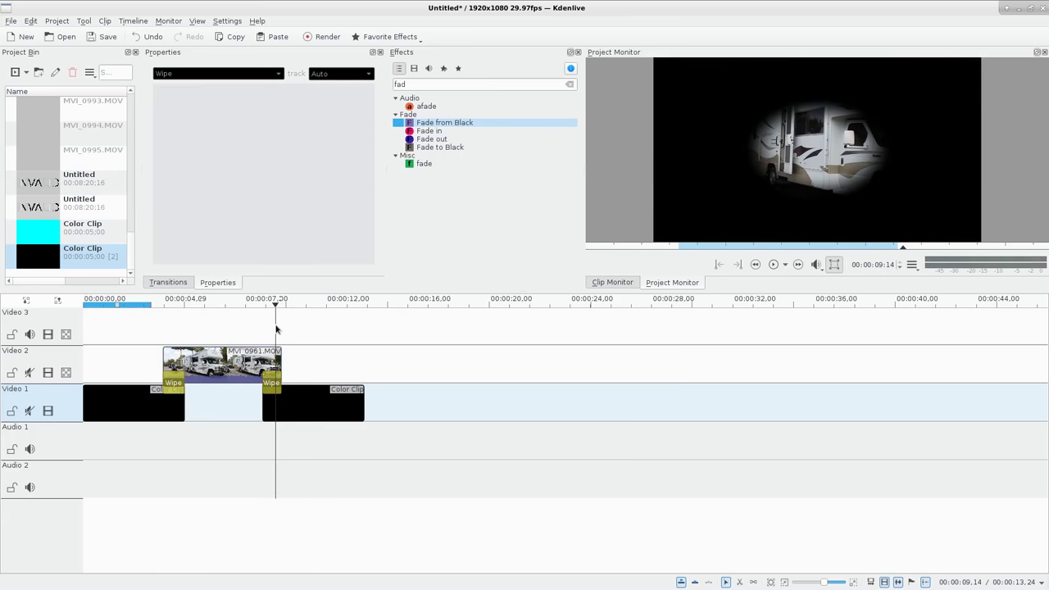
{"action": "left_click", "coordinate": [172, 375]}
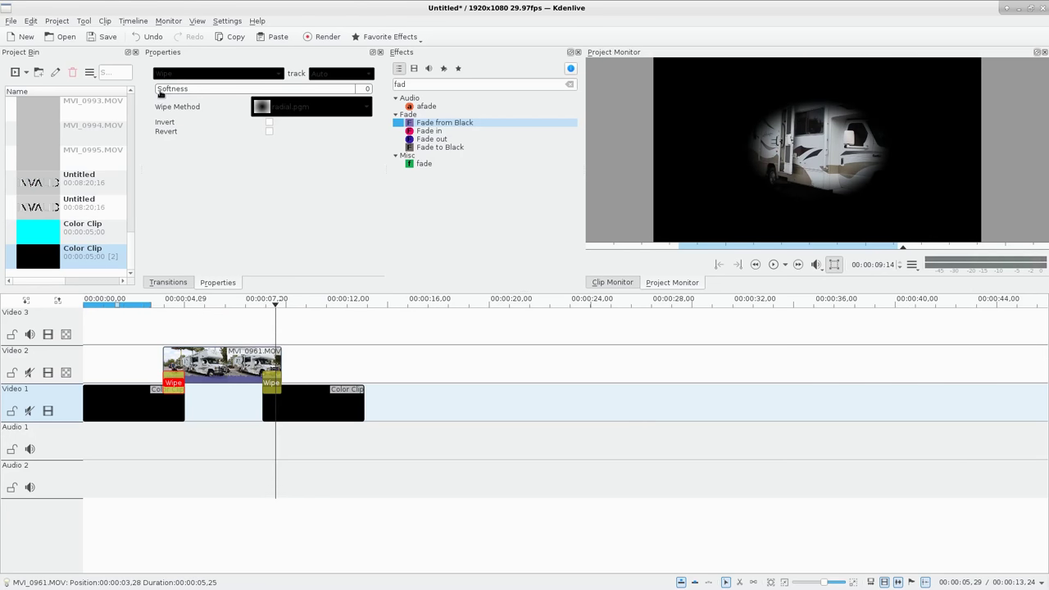
{"action": "left_click", "coordinate": [172, 335]}
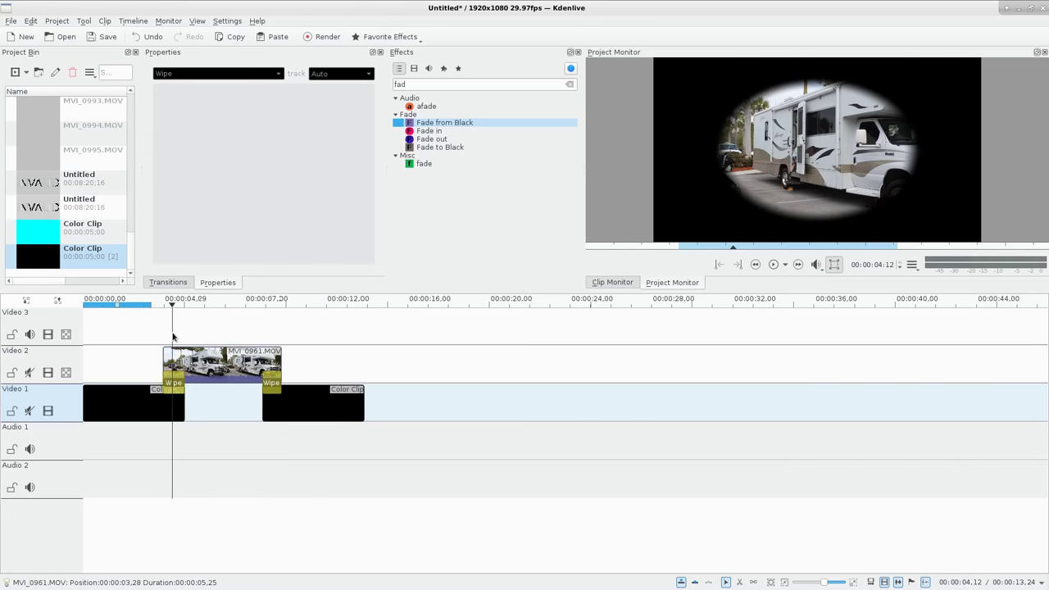
{"action": "left_click_drag", "start_coordinate": [154, 328], "coordinate": [295, 340]}
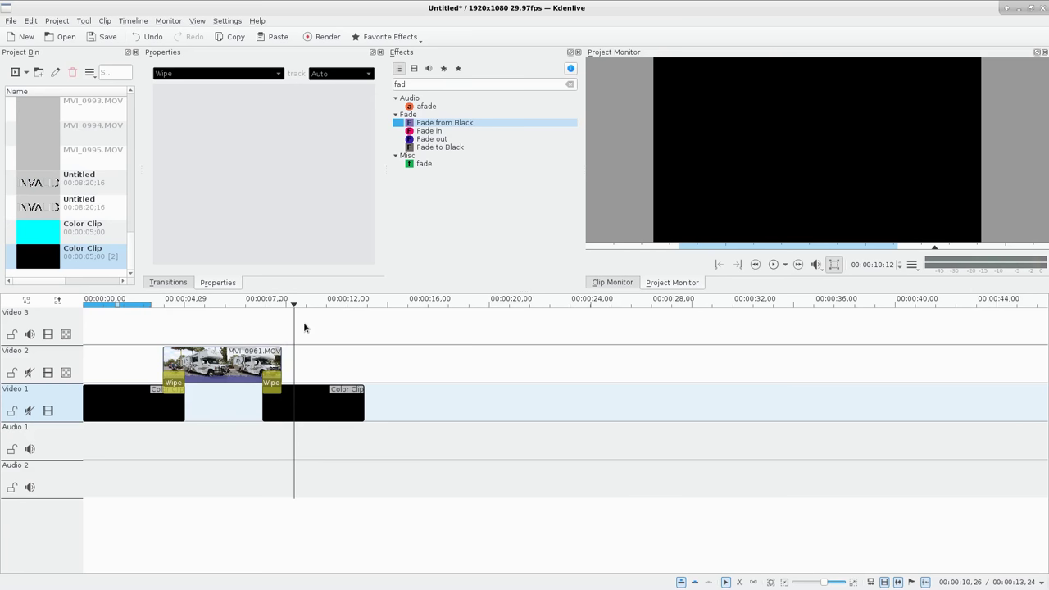